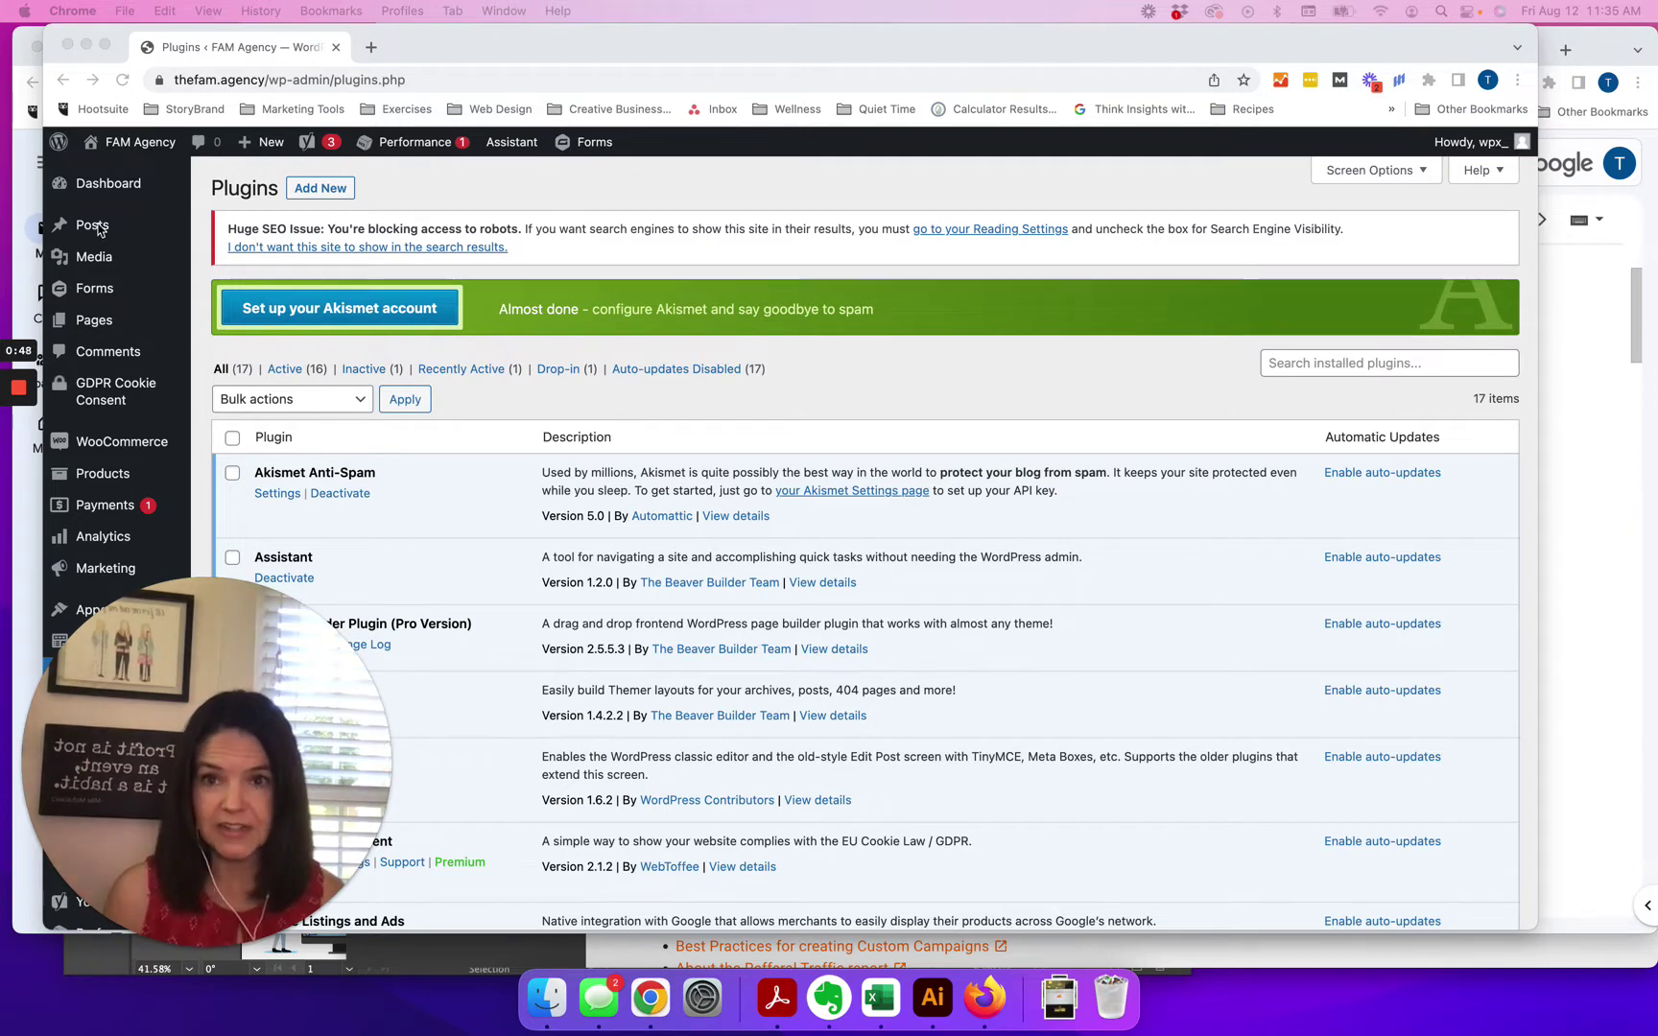
left_click(324, 195)
mouse_move(96, 233)
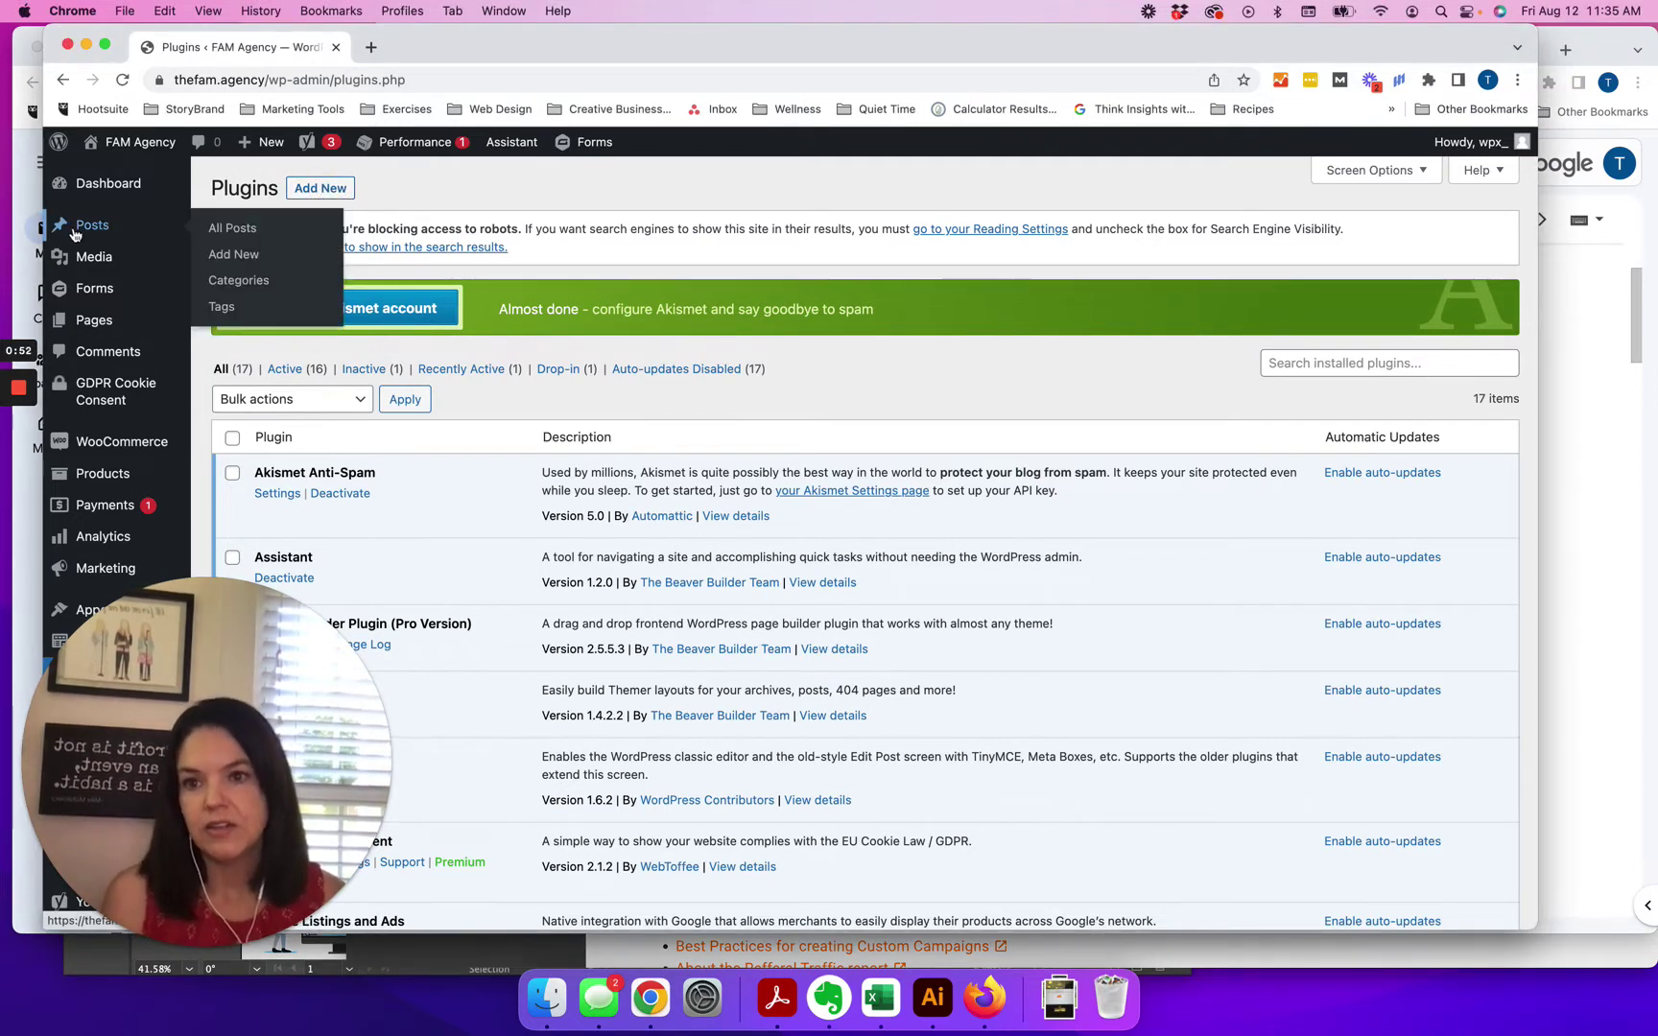
mouse_move(101, 267)
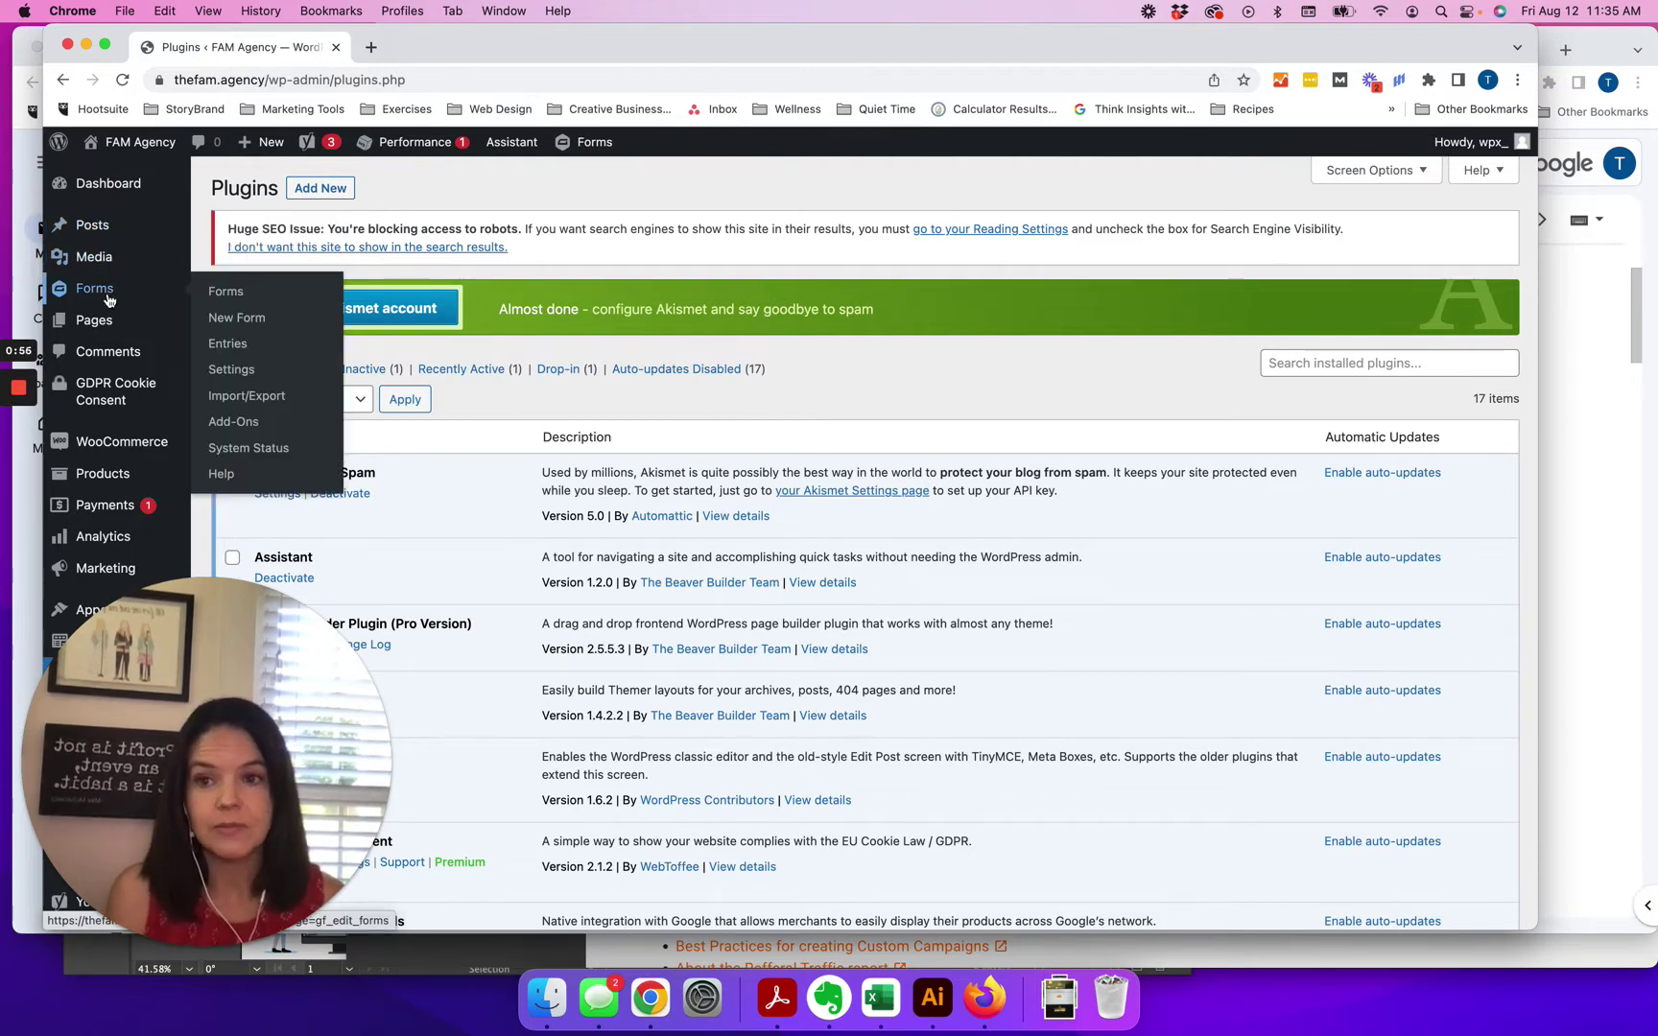
mouse_move(83, 334)
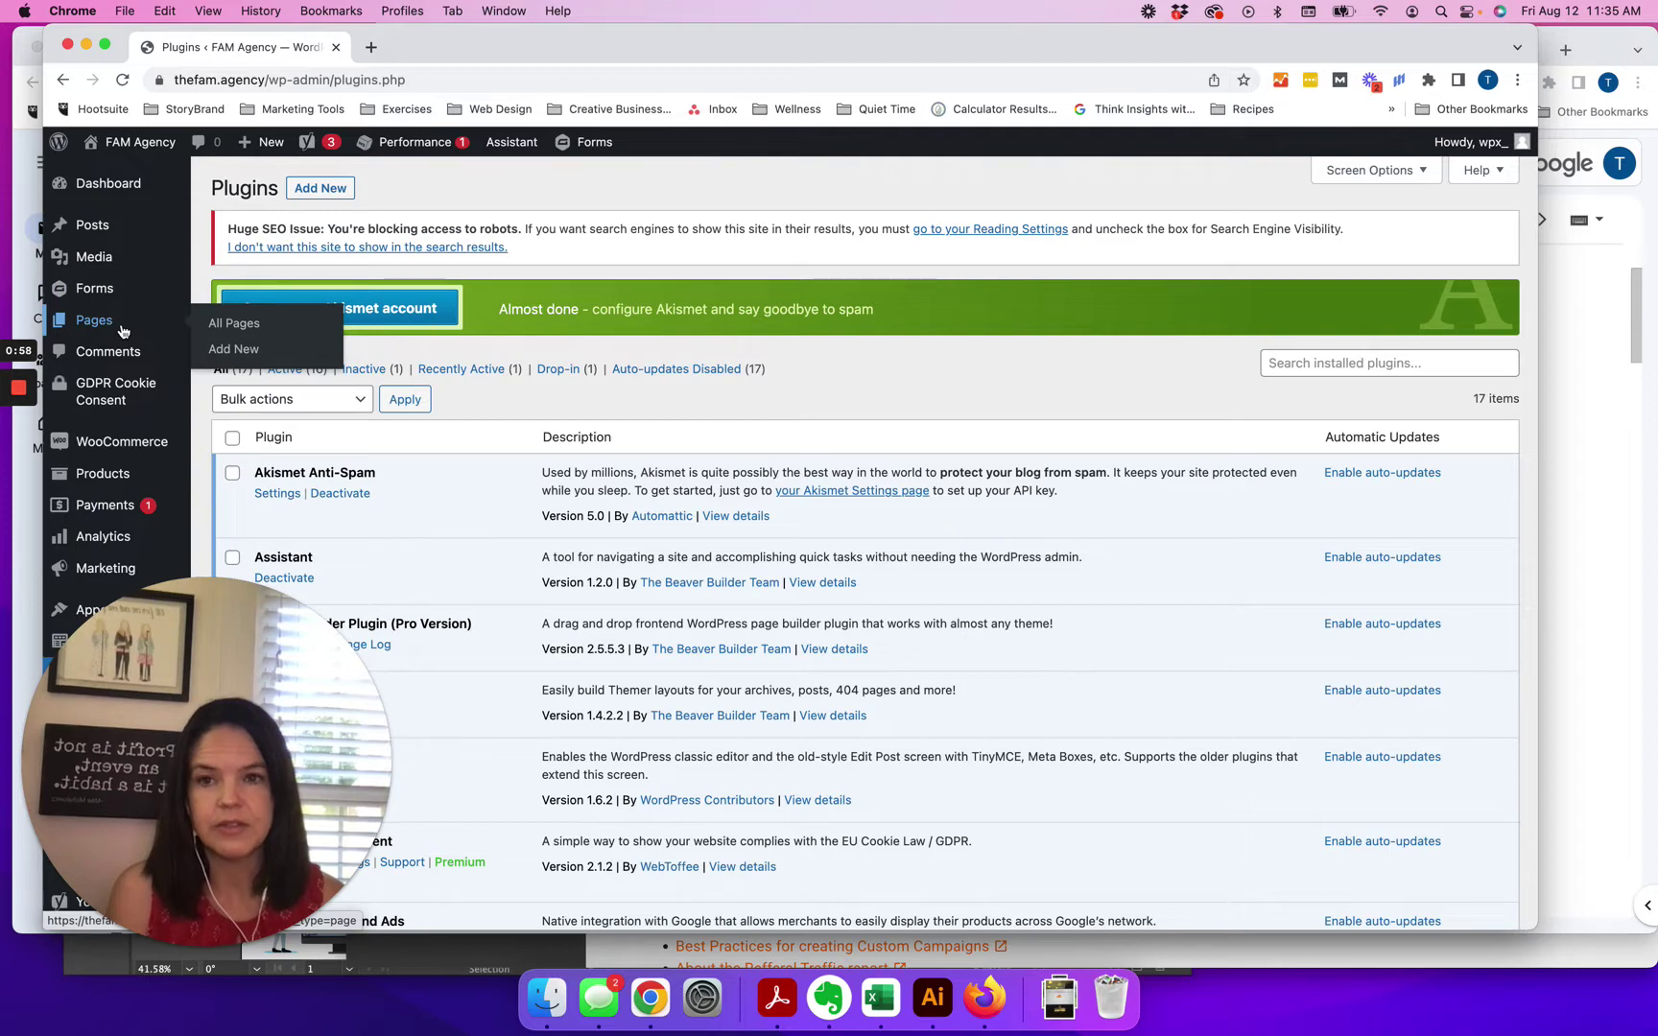
Search the plugin directory for "cpt", then install and activate the Custom Post Type UI plugin
left_click(331, 189)
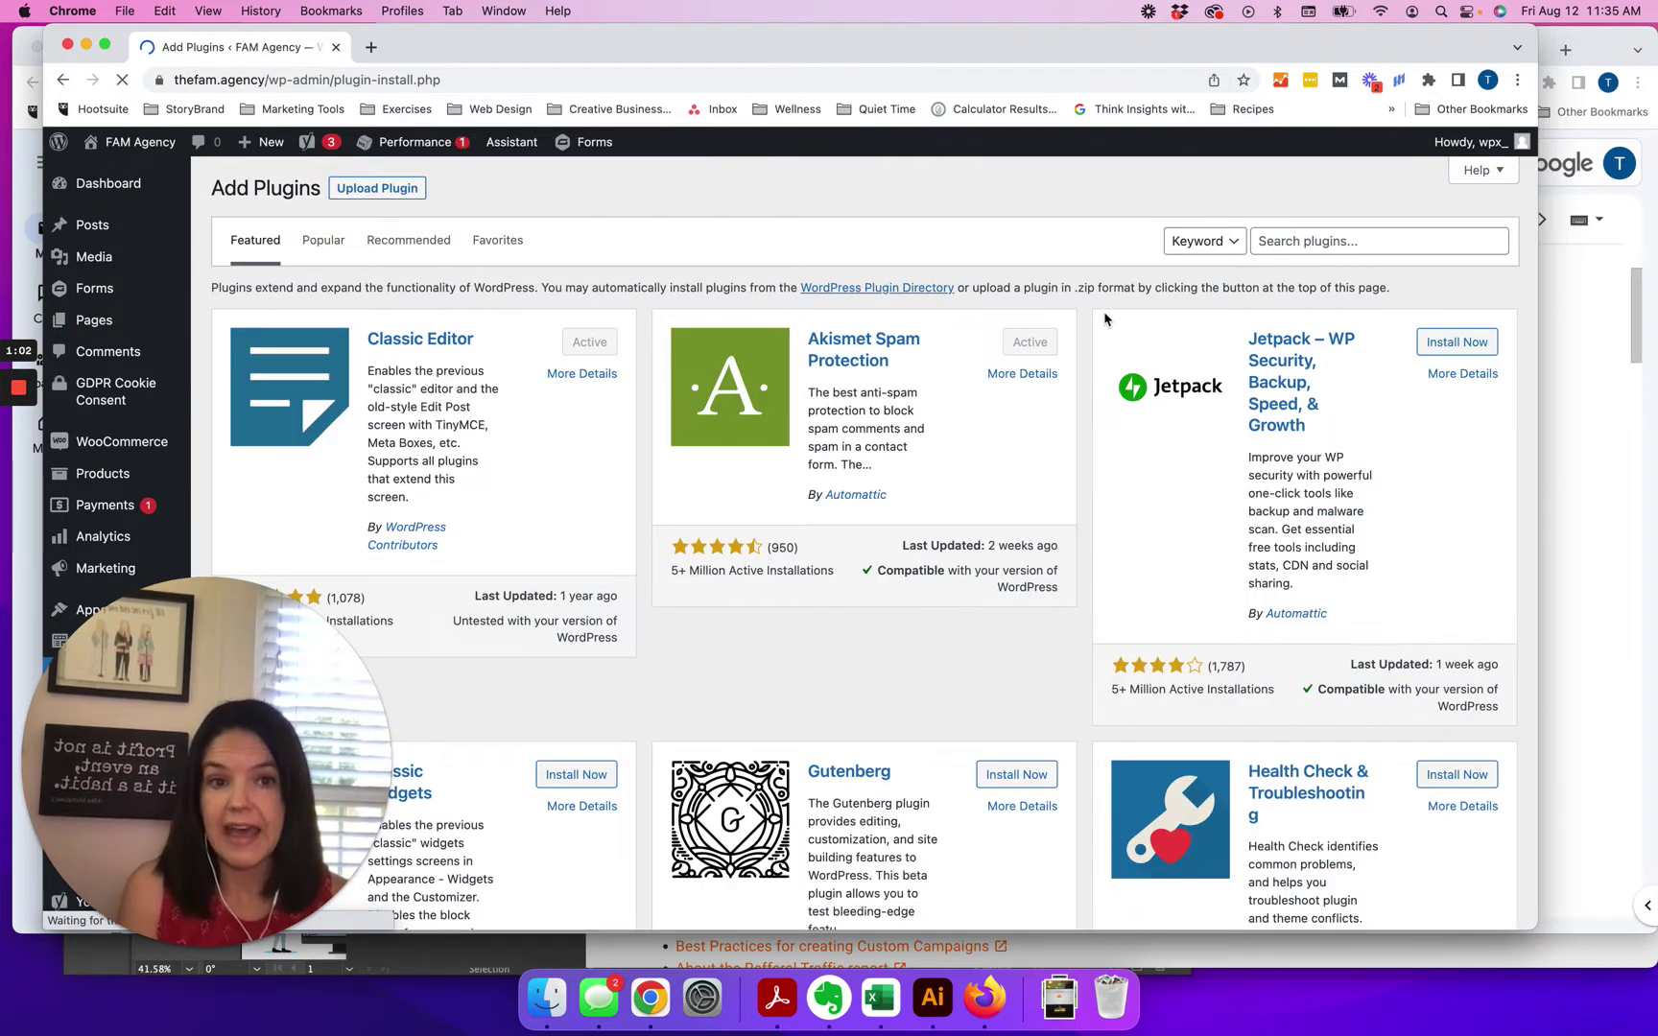
left_click(1276, 240)
type("cpt")
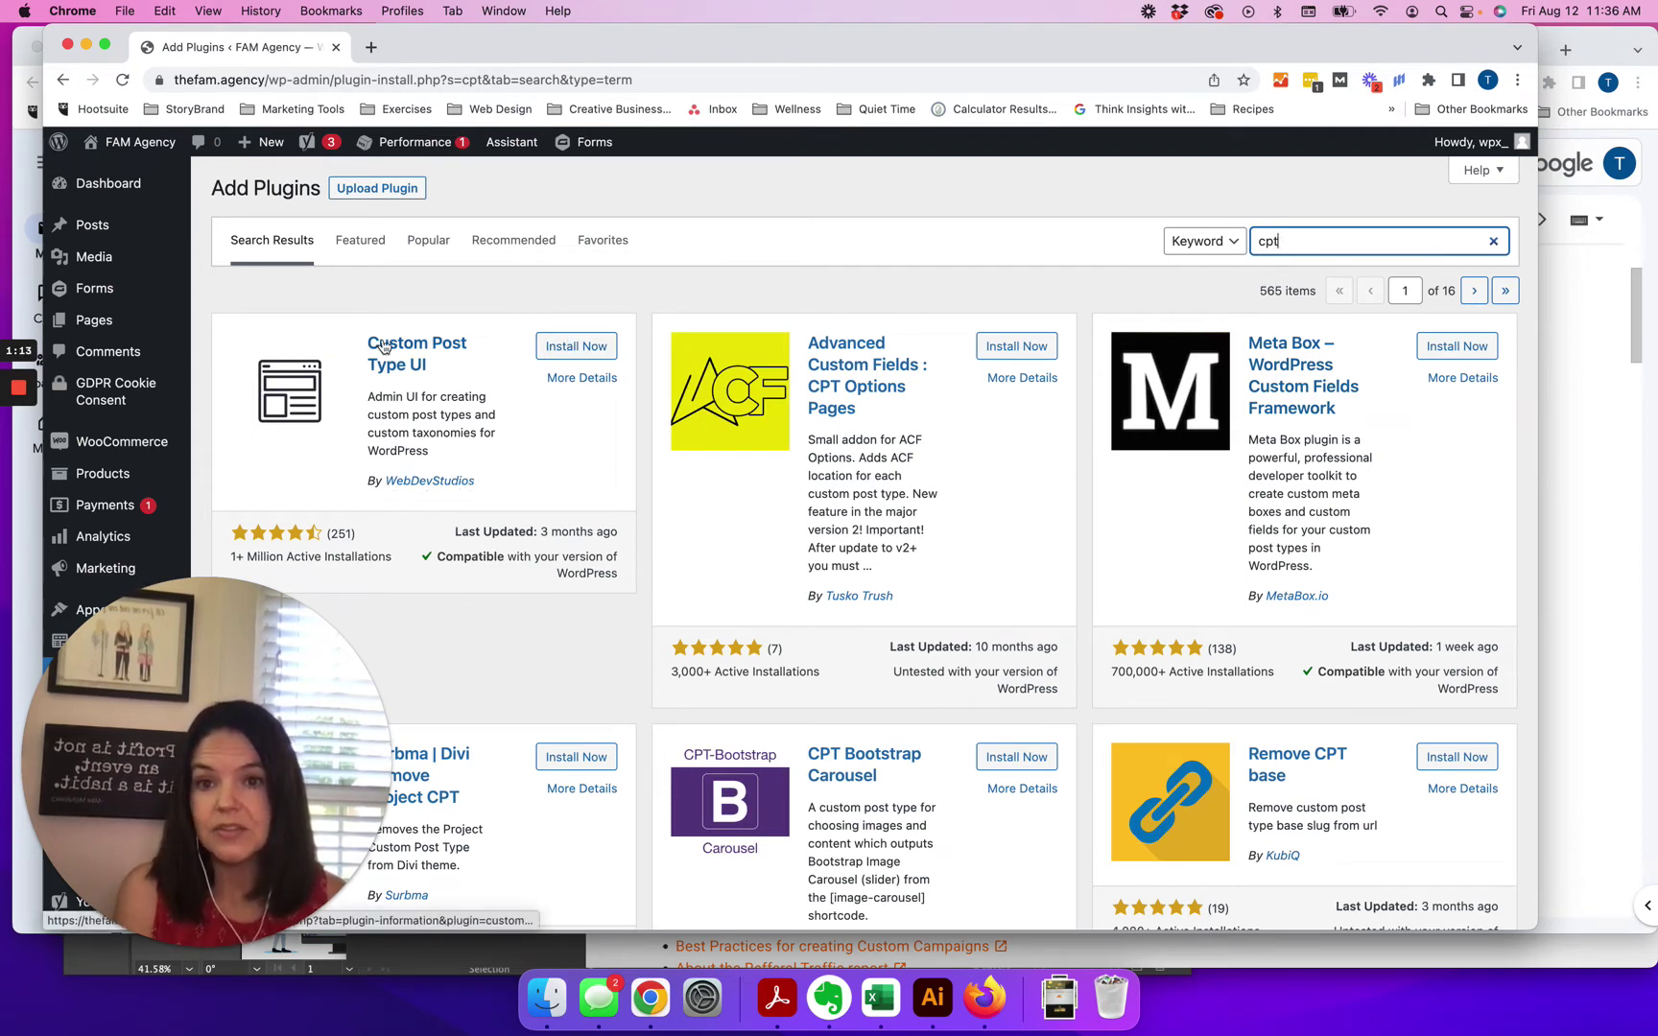
left_click(572, 347)
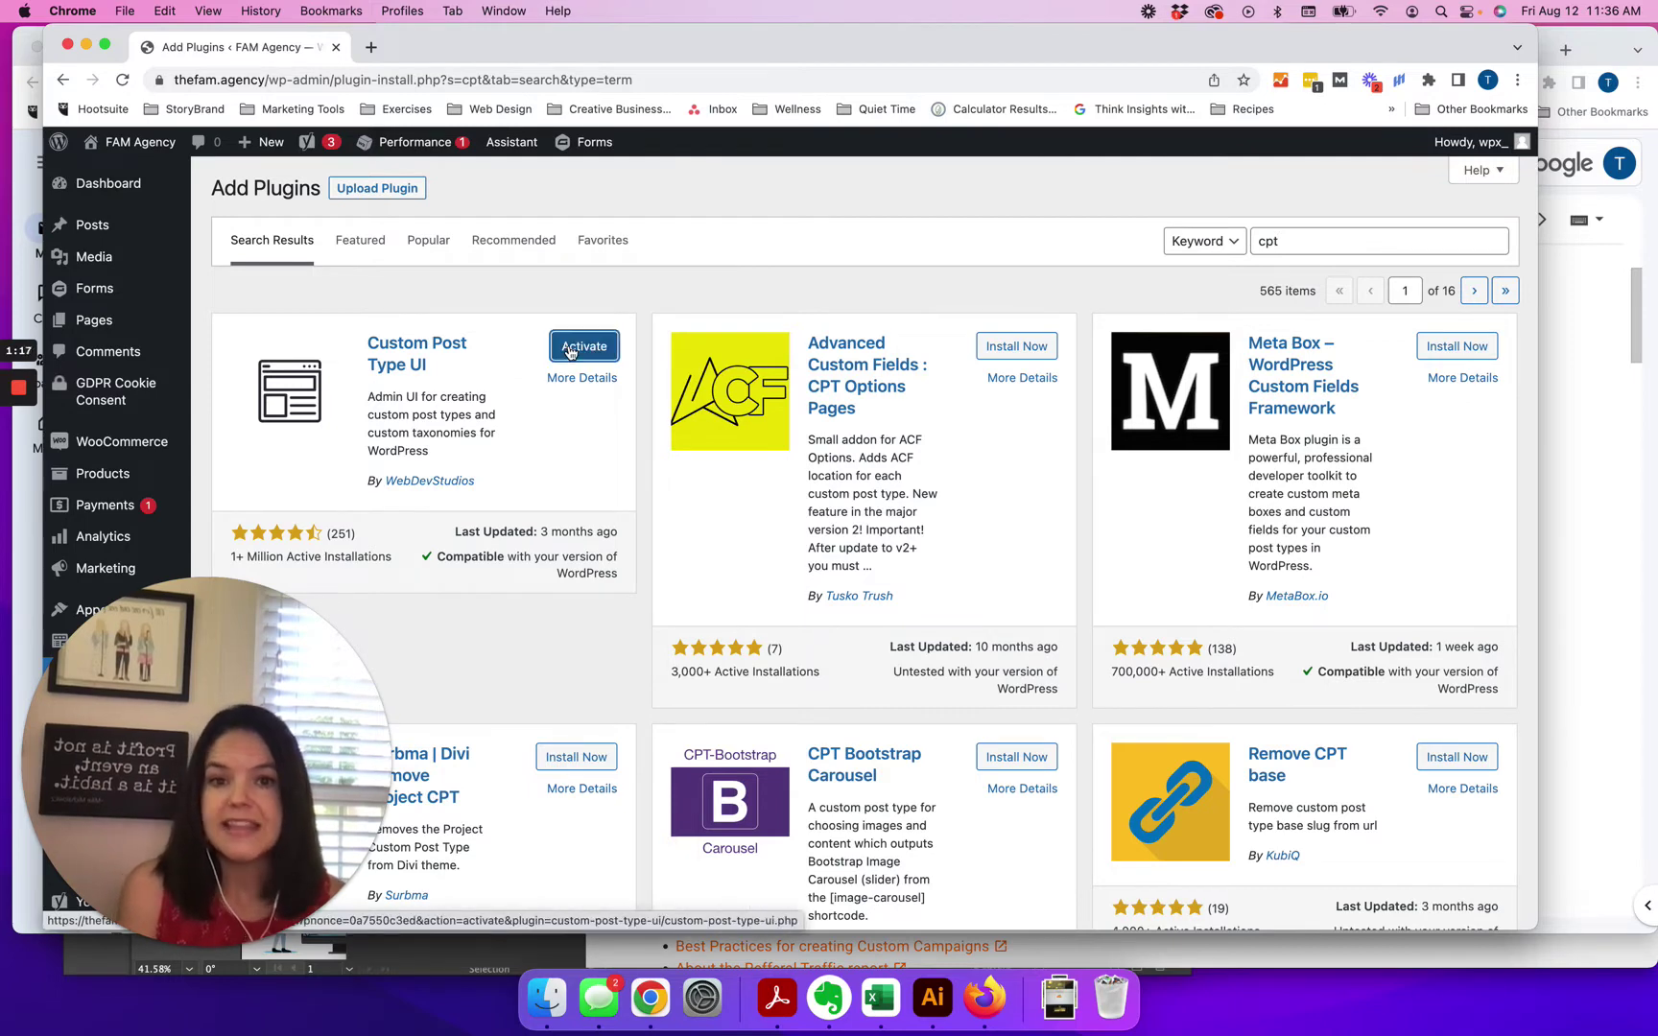
left_click(568, 347)
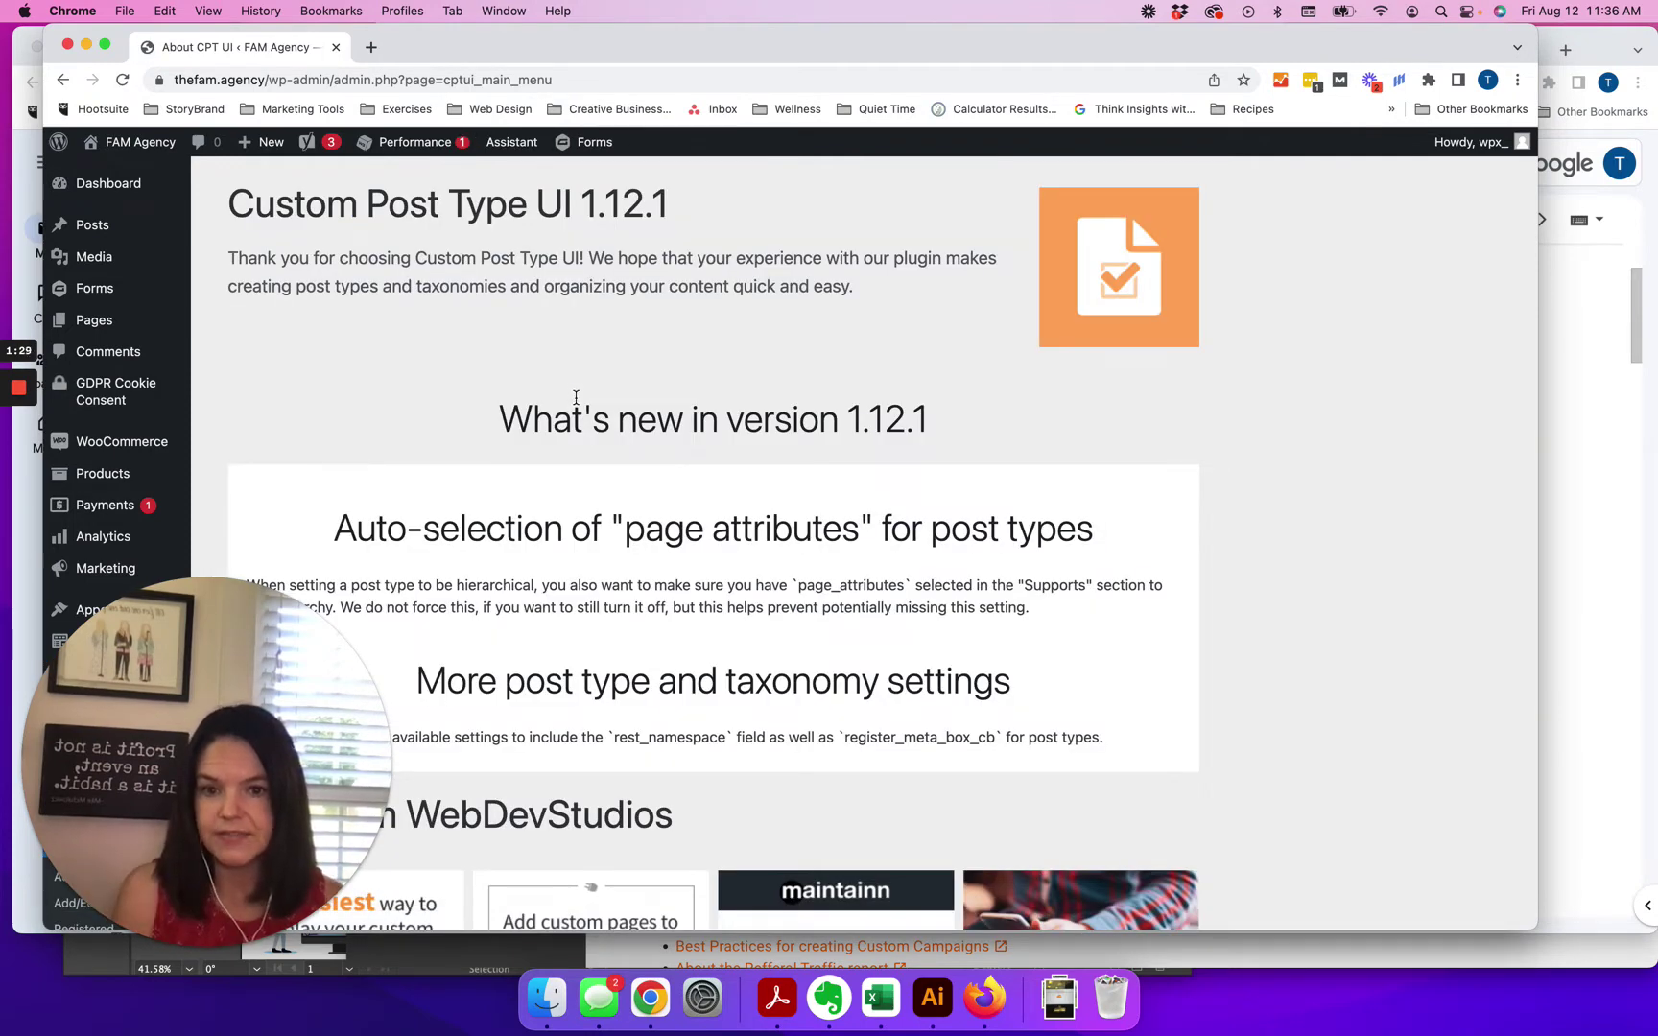
Open the Add/Edit Post Types page of CPT UI
scroll(561, 432, "down", 5)
scroll(561, 432, "down", 1)
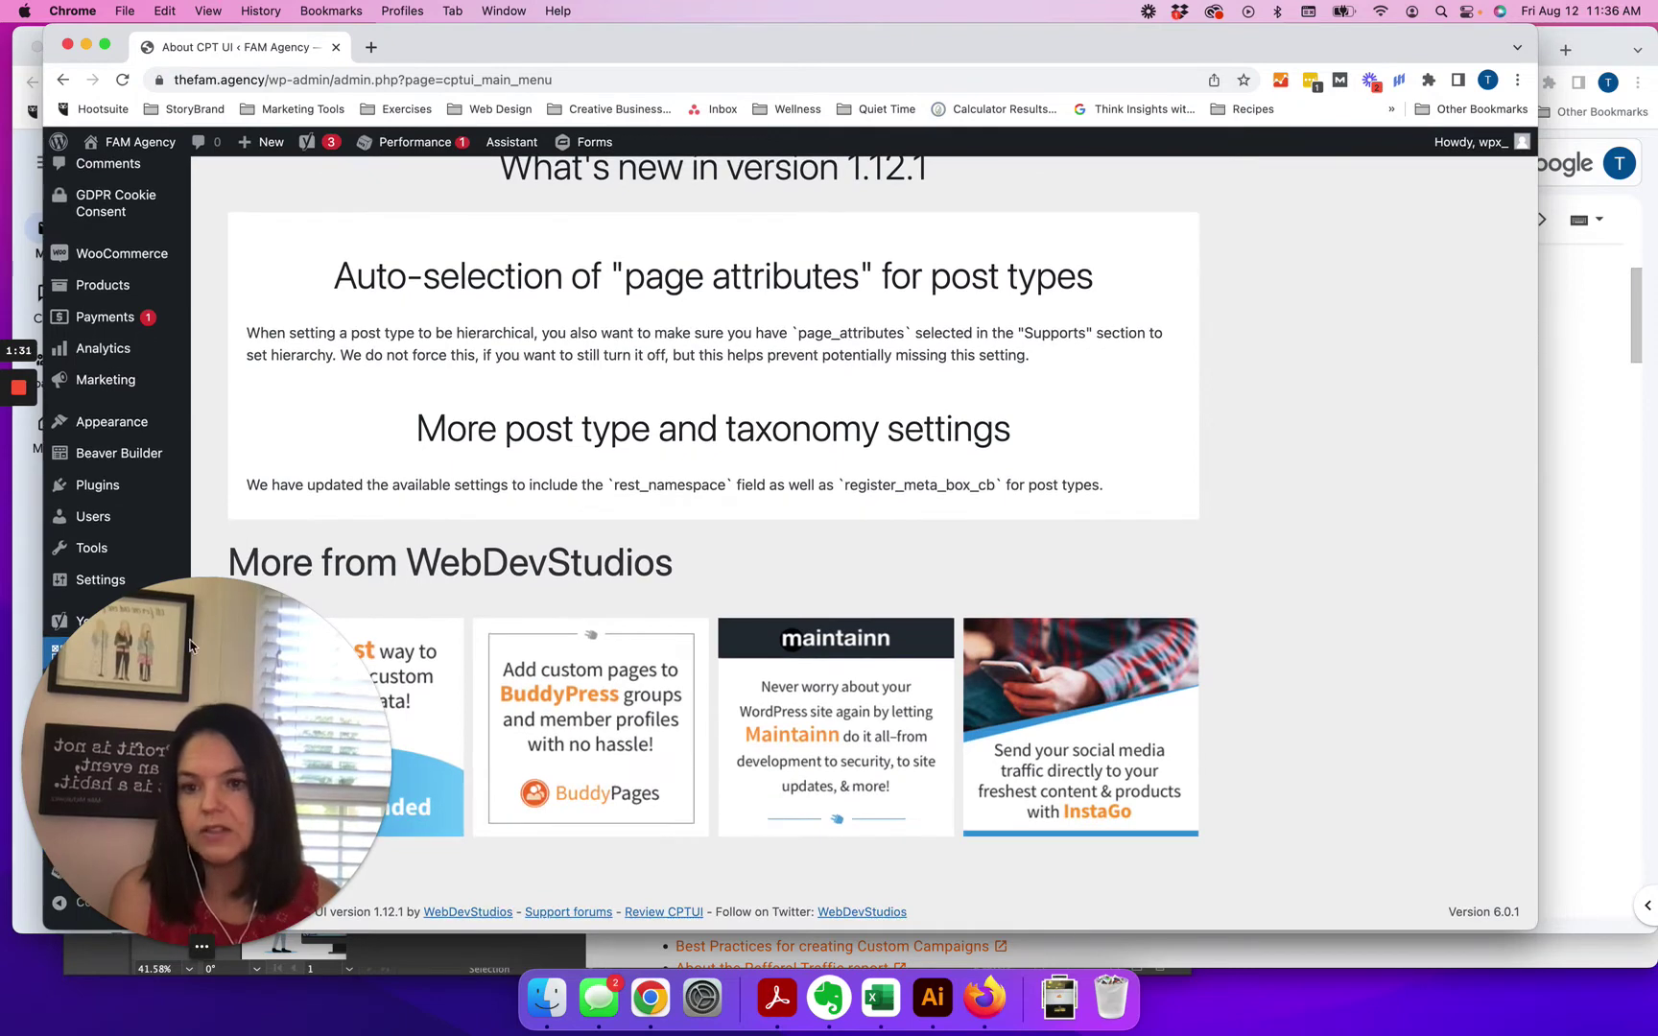
mouse_move(230, 946)
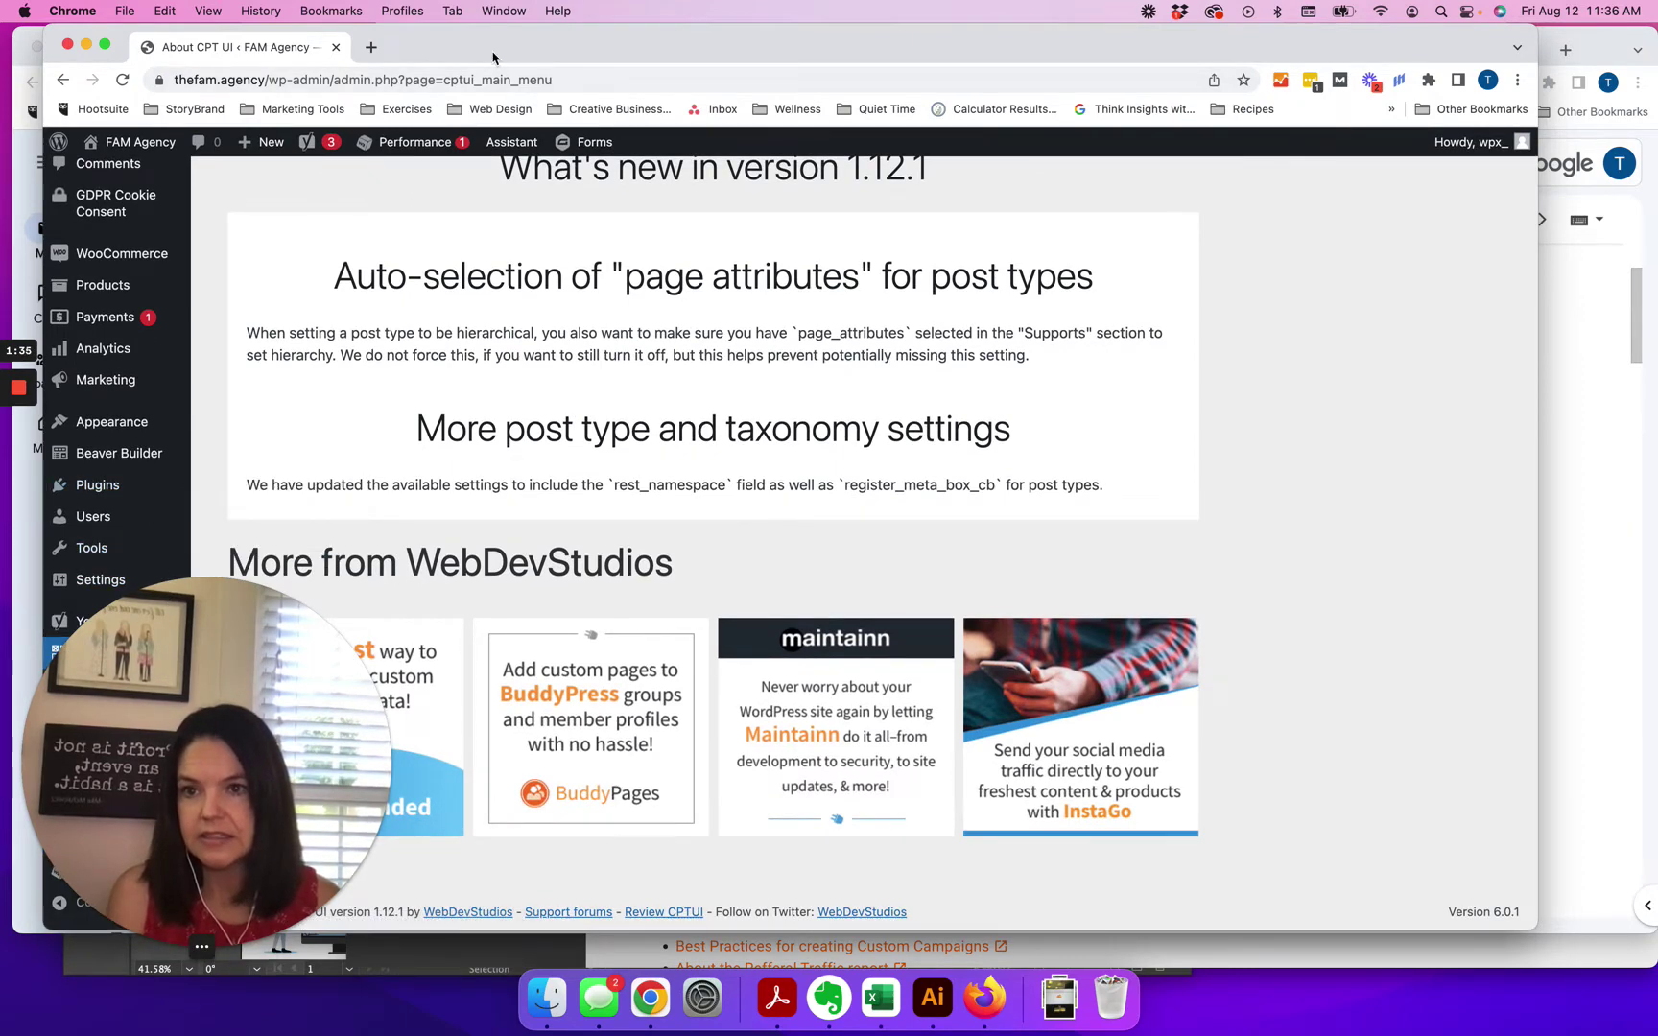
left_click_drag(494, 55, 448, 47)
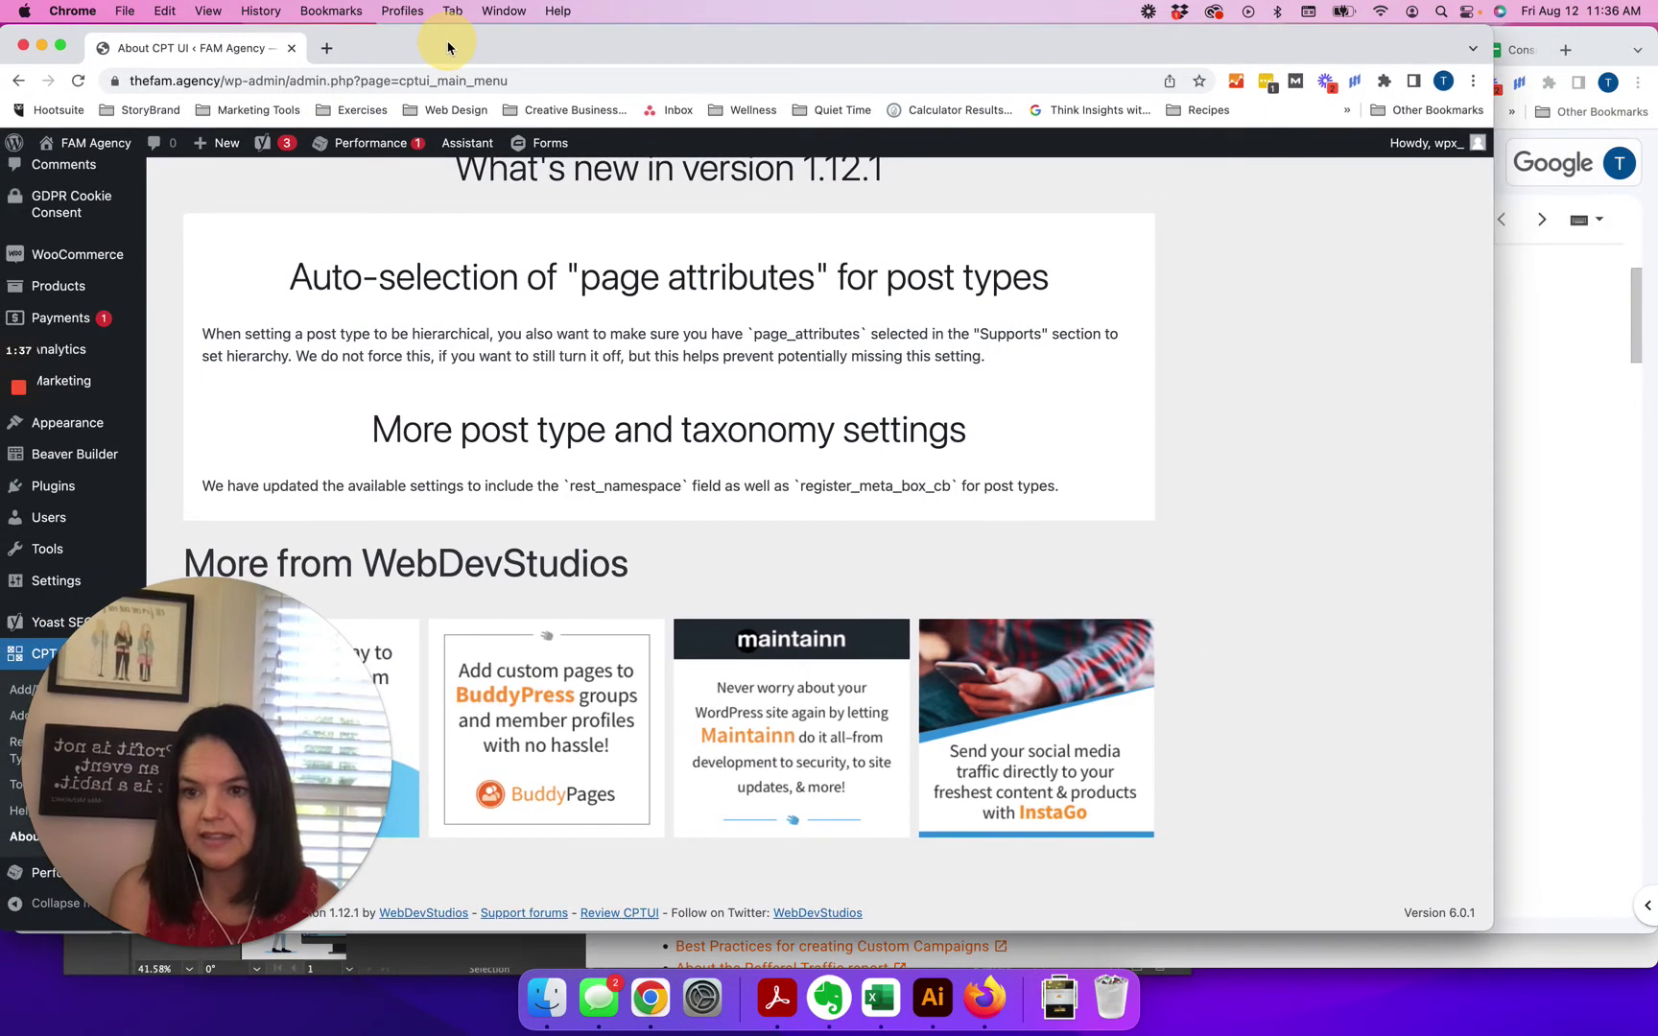
left_click(25, 696)
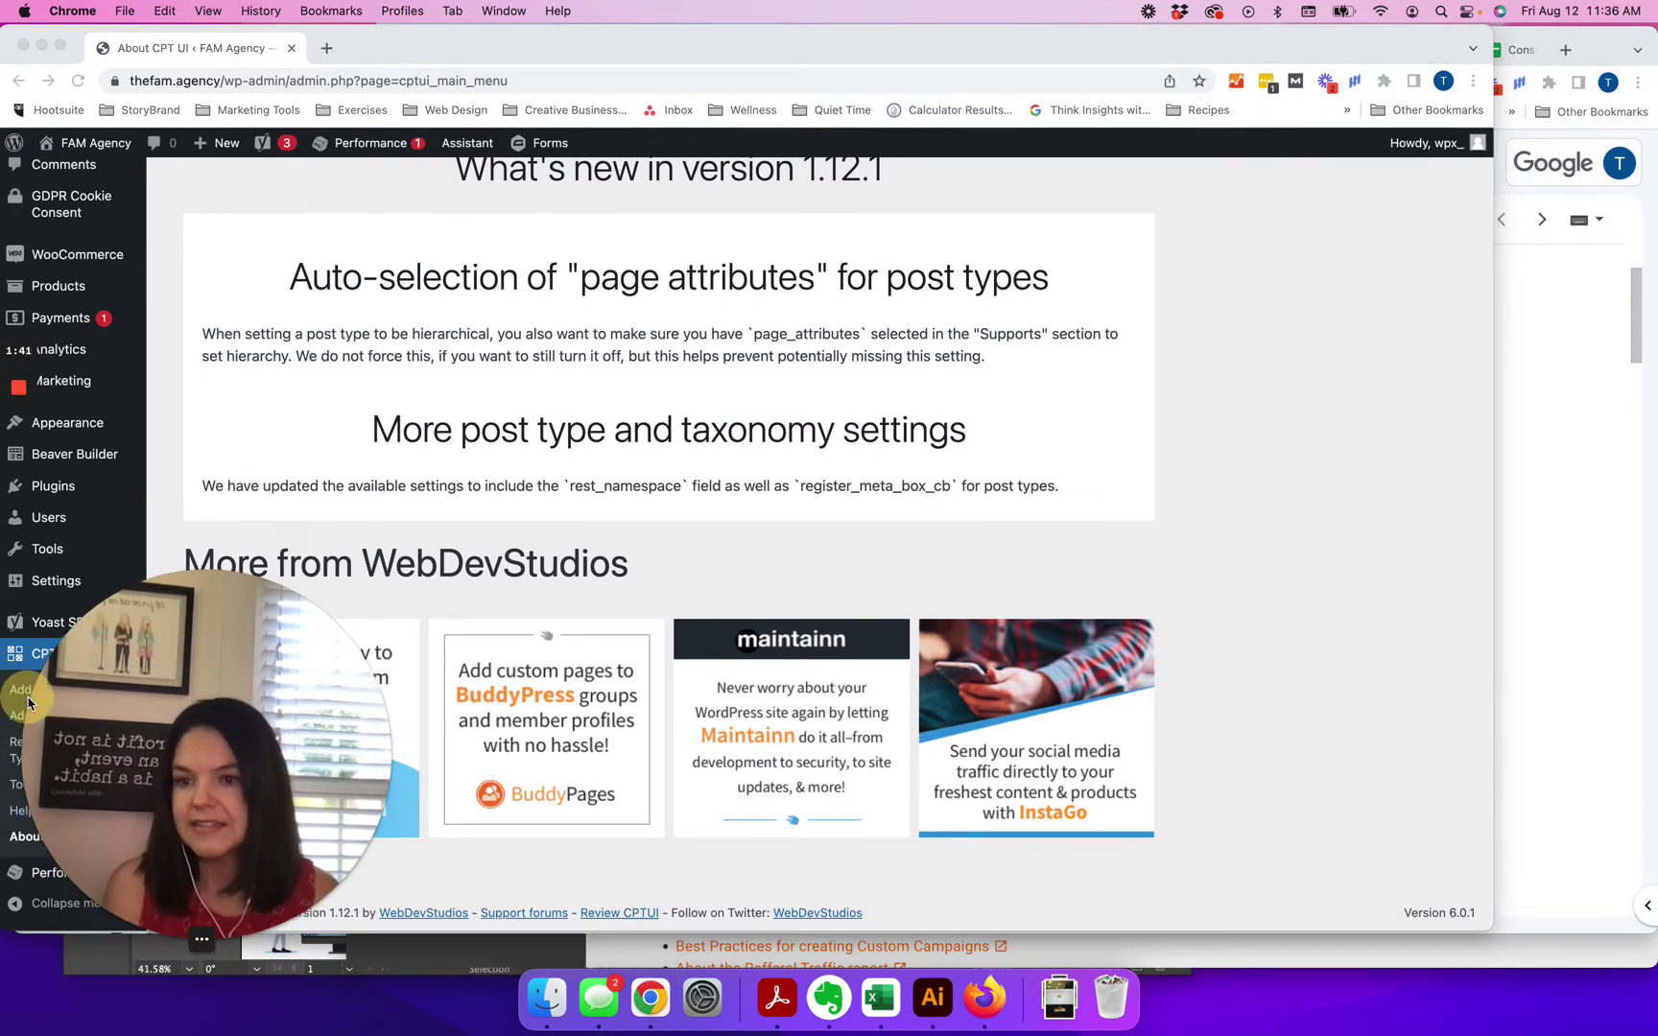
left_click_drag(170, 821, 285, 797)
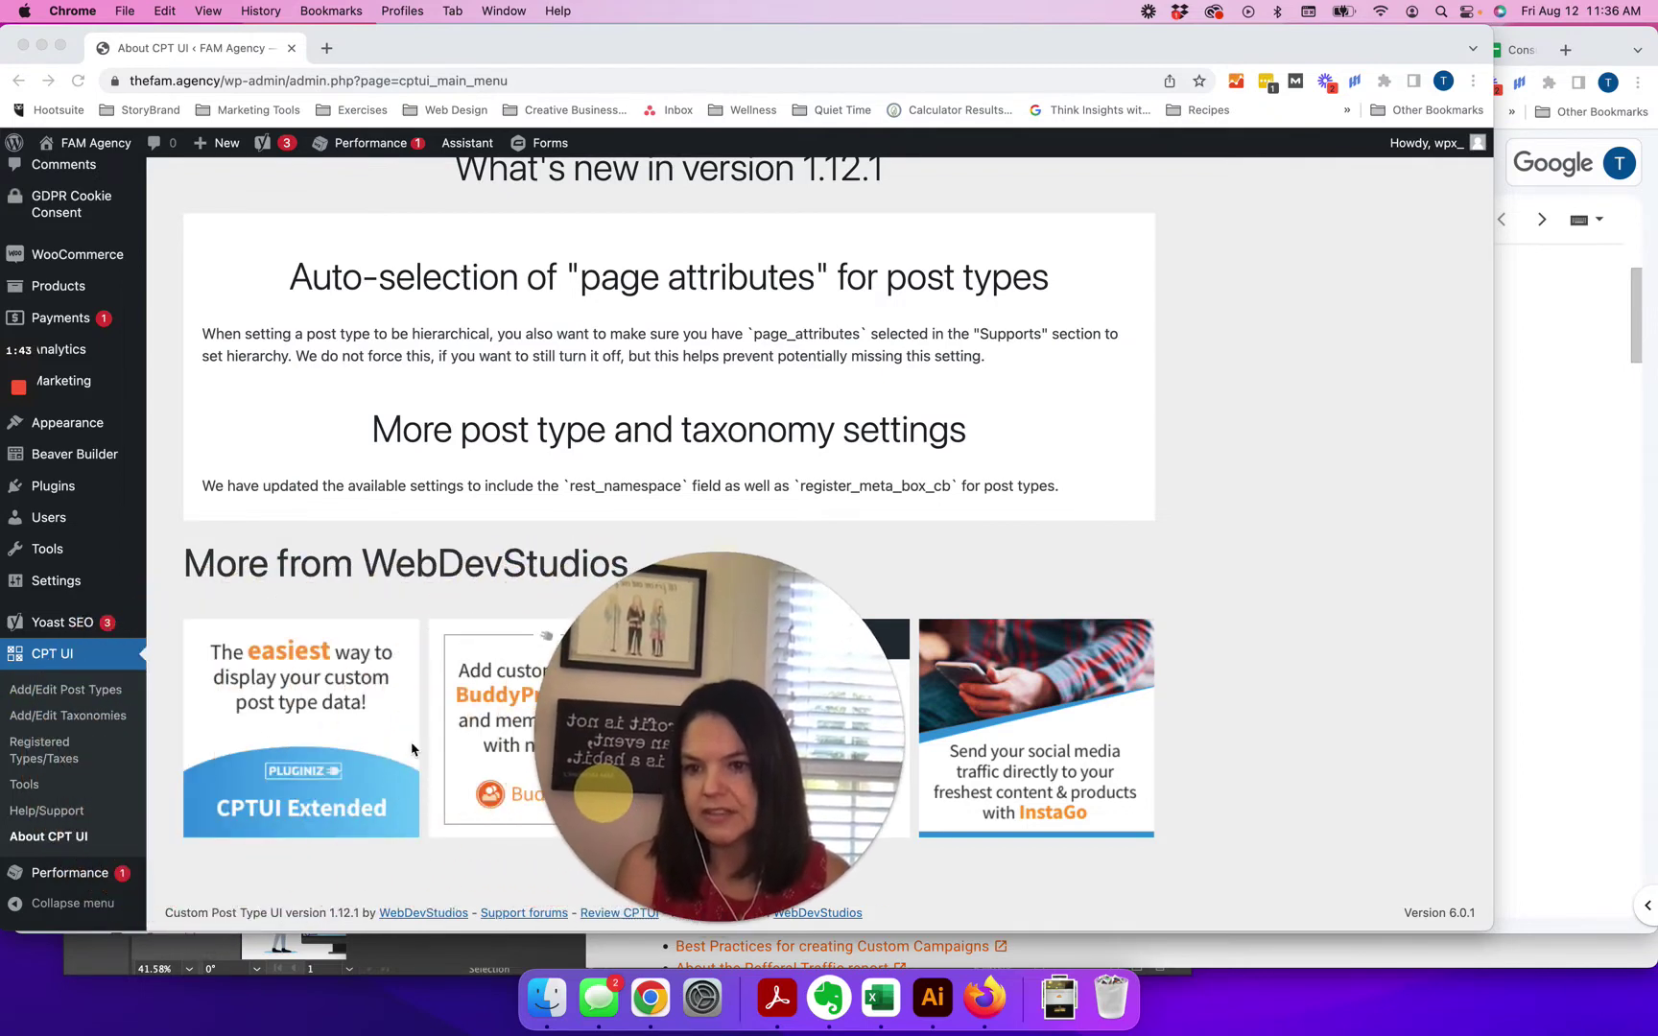
left_click(29, 695)
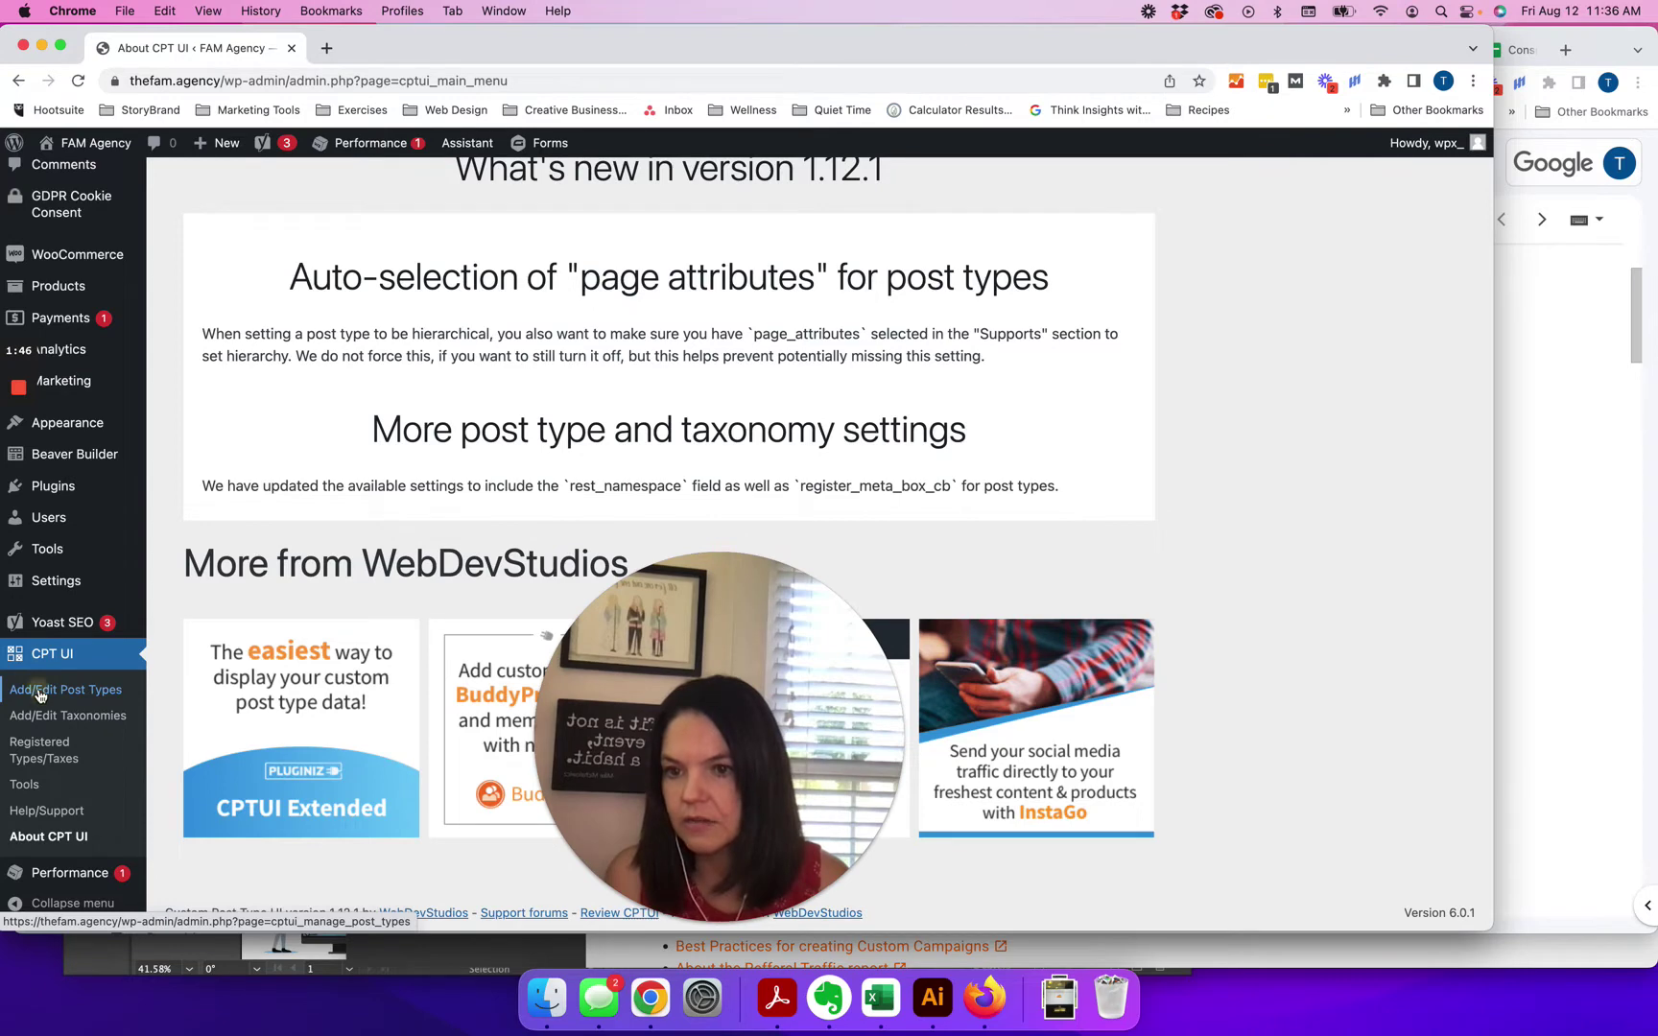
left_click(40, 695)
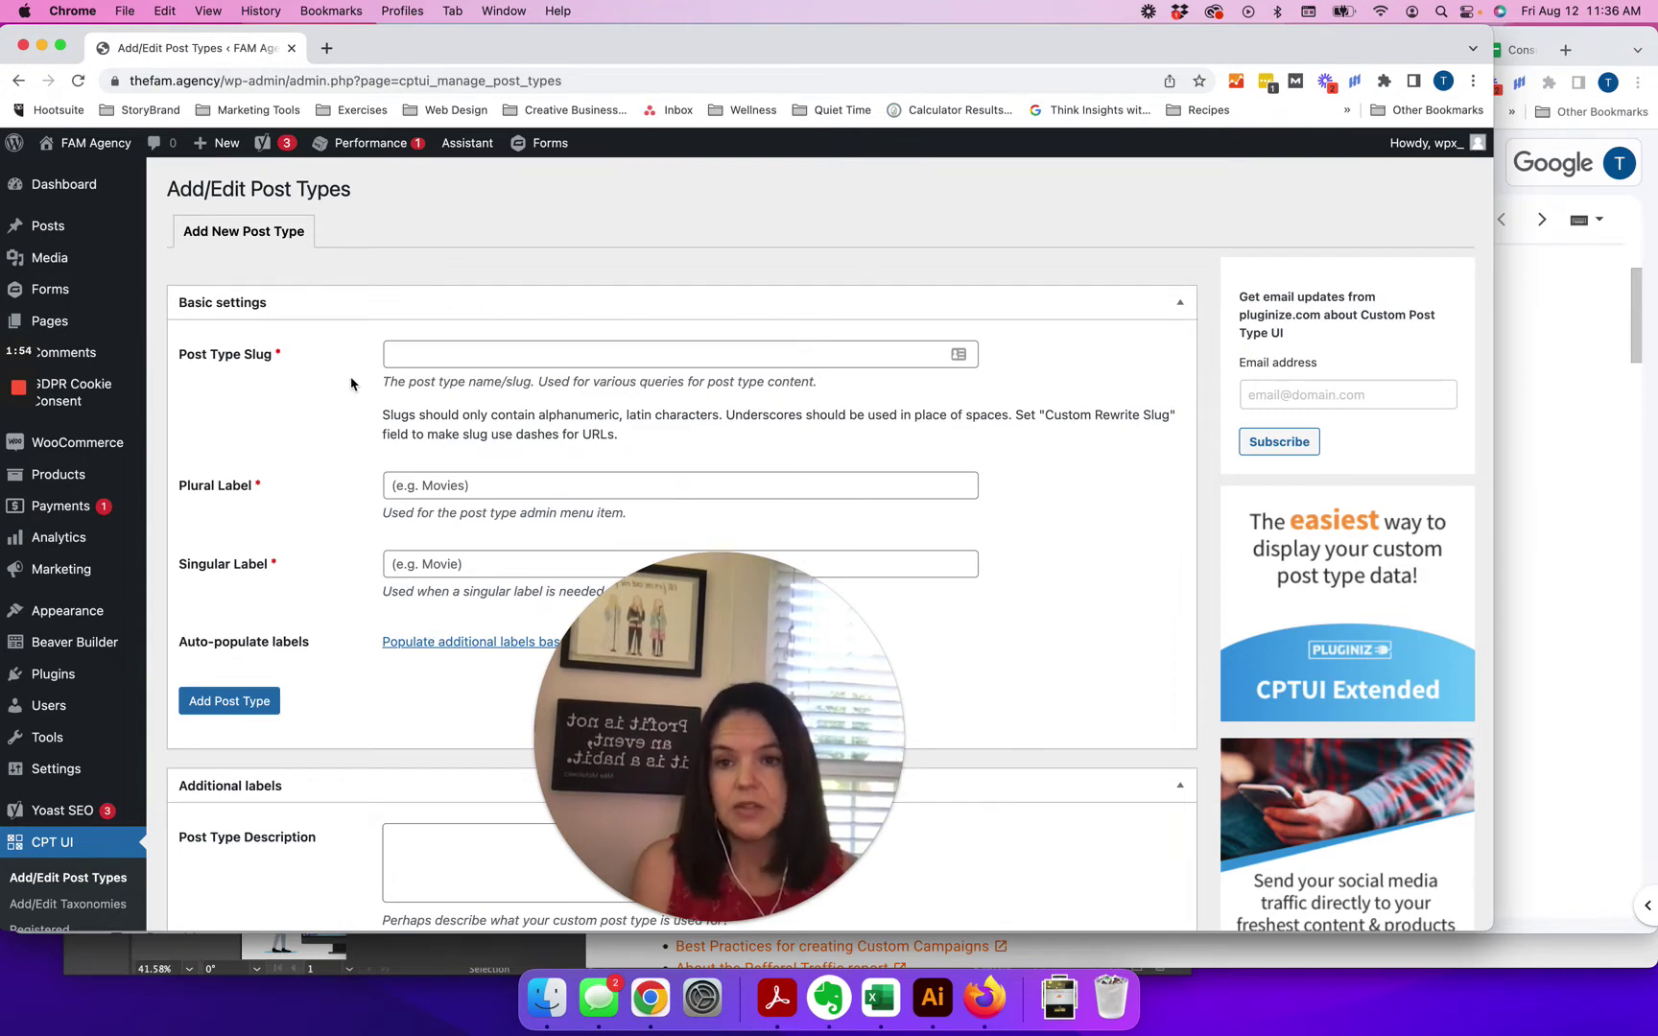
Enter template_1 as the slug of the new post type
left_click(439, 354)
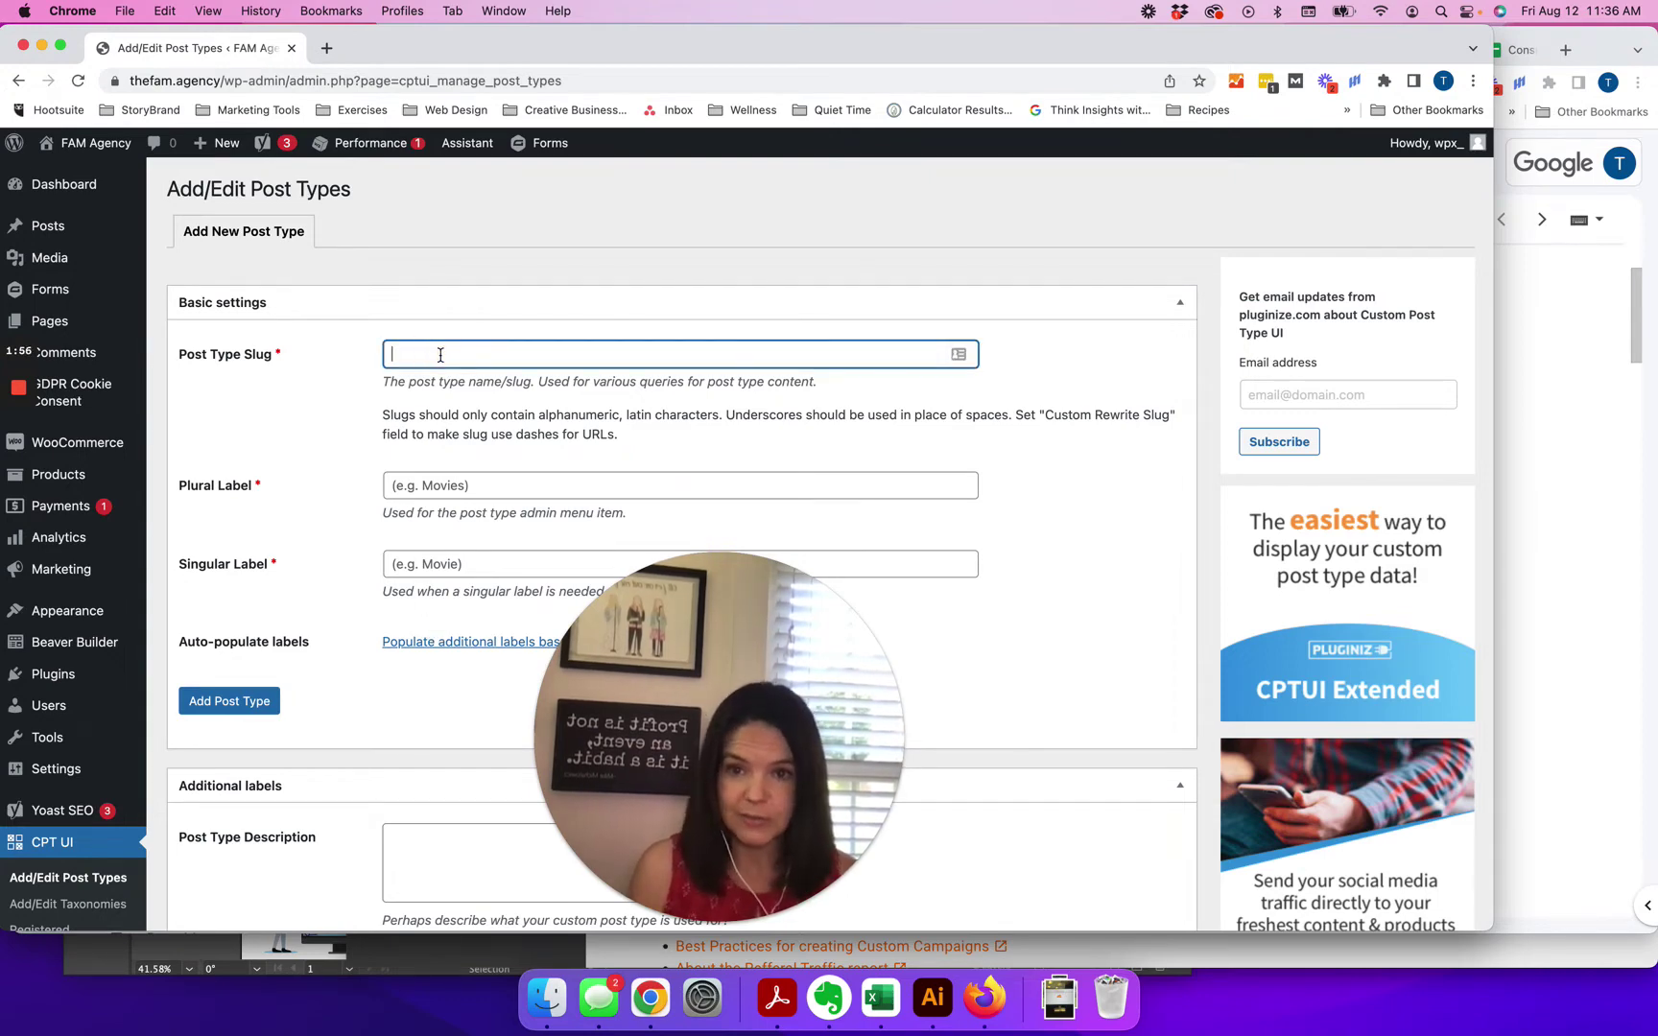
type("te")
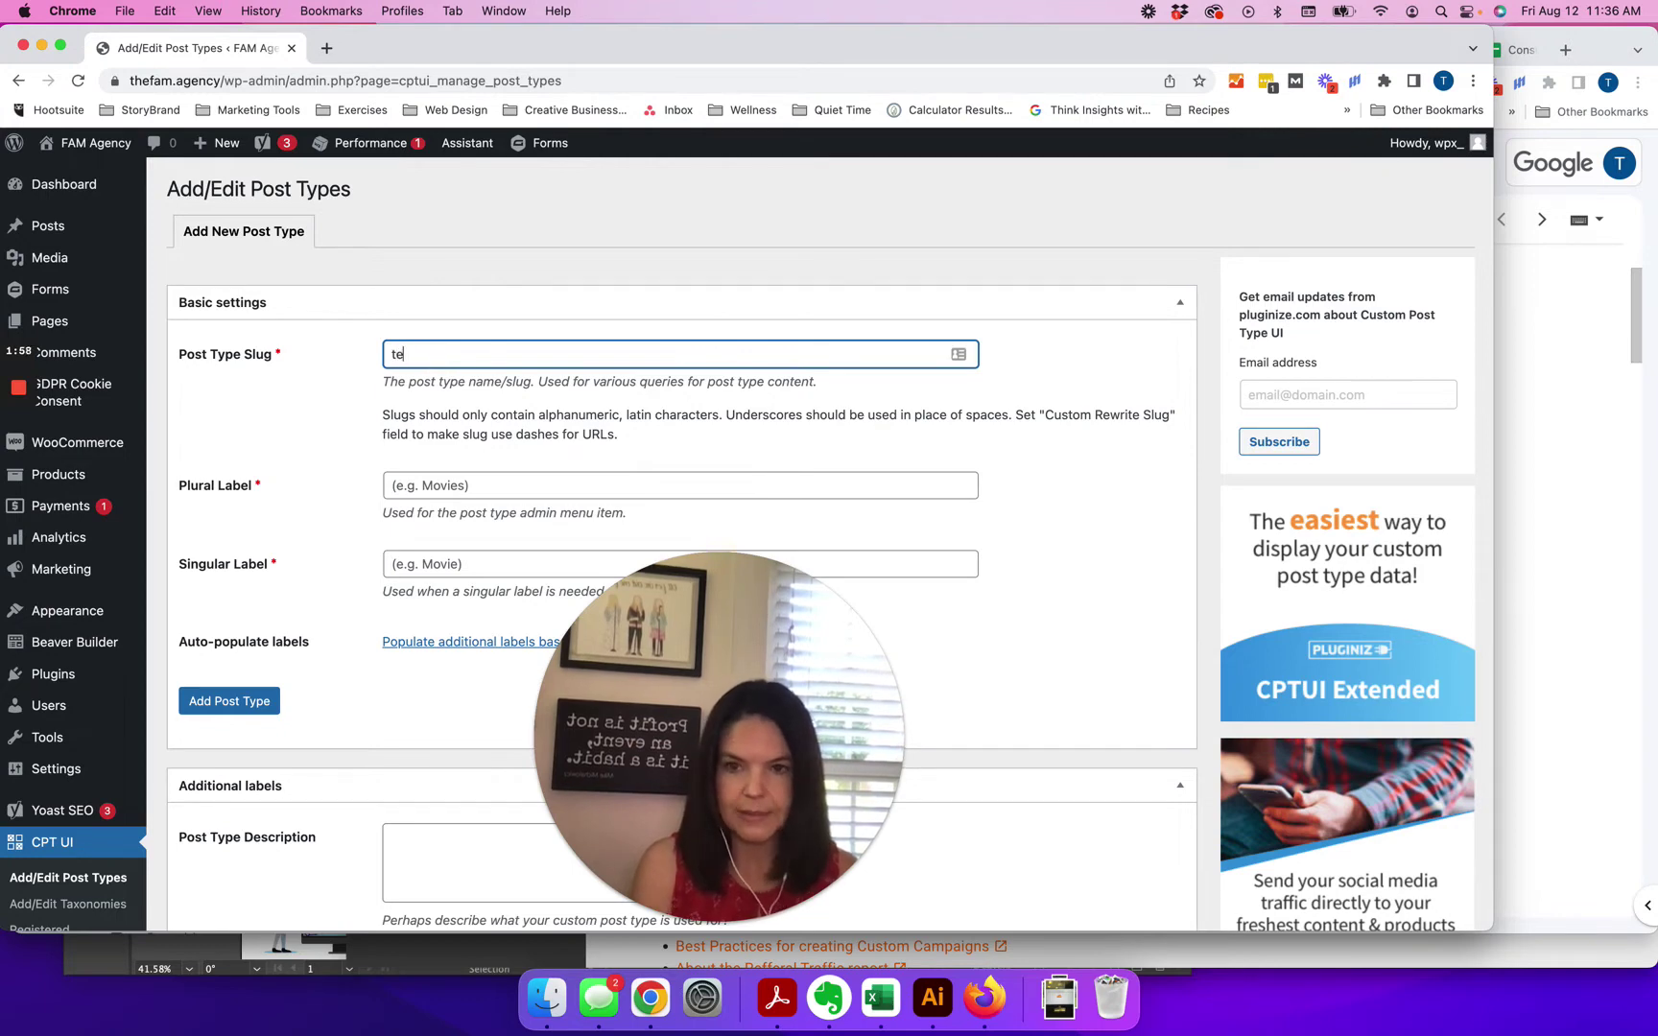
type("mpalte")
key("BackSpace")
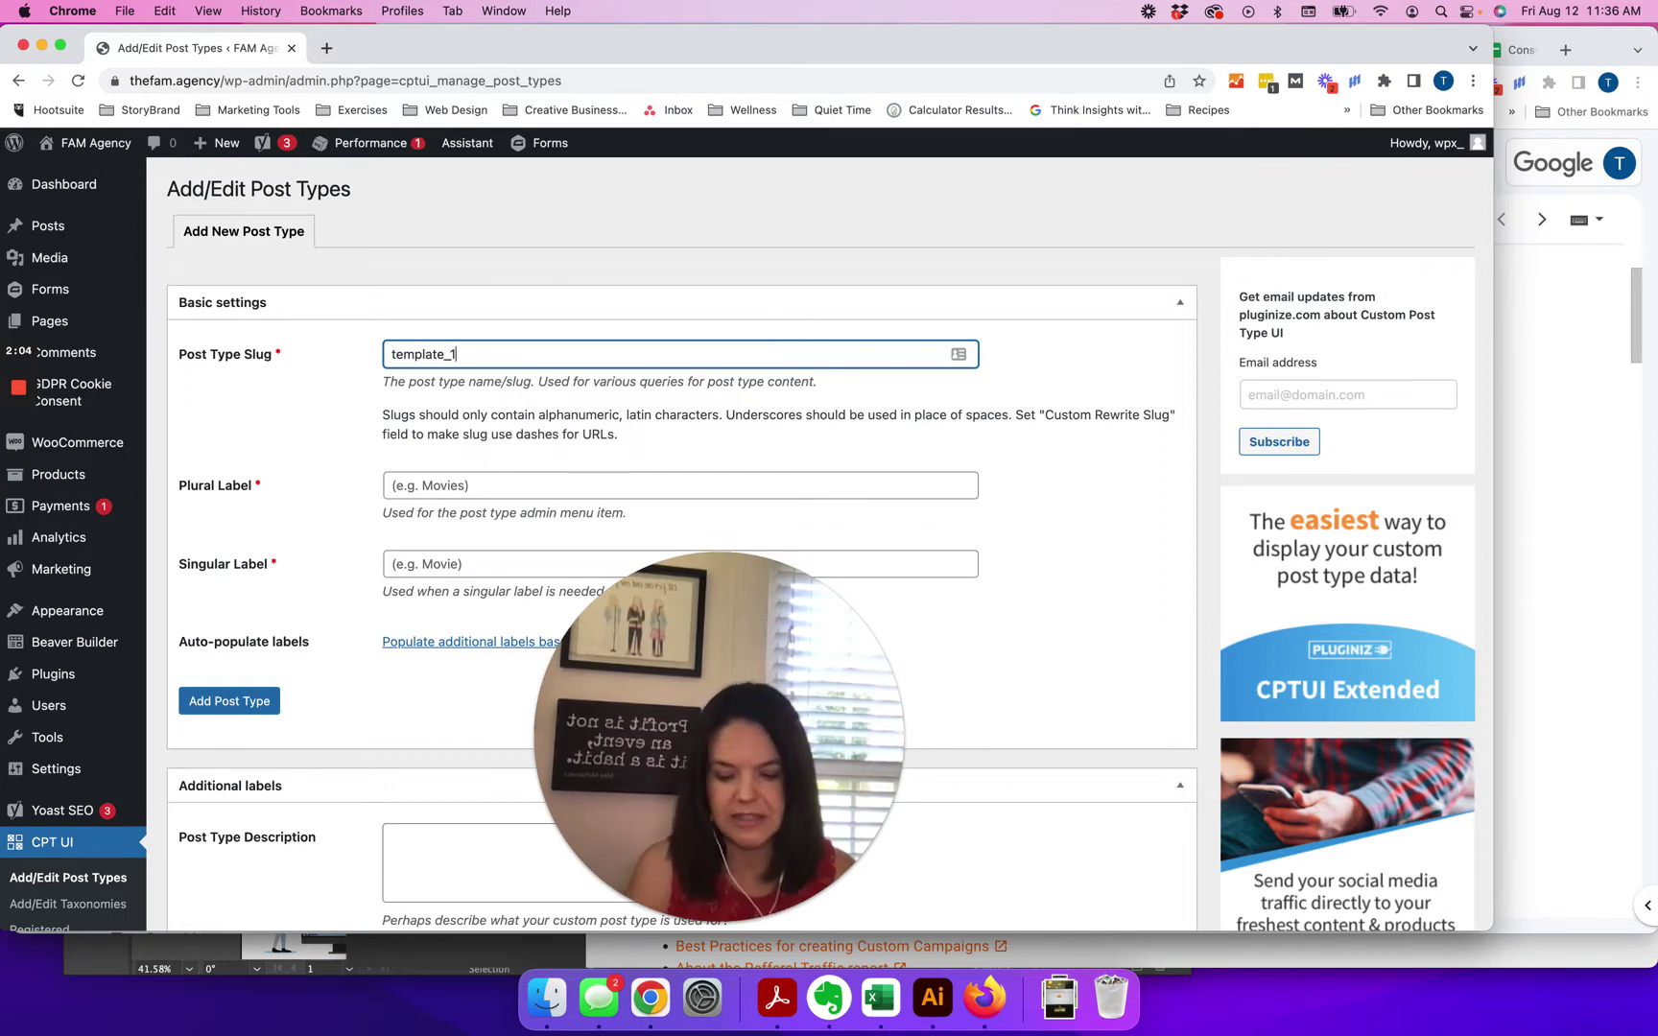
Set both the plural and singular labels to "Template 1" and add the post type
left_click(393, 484)
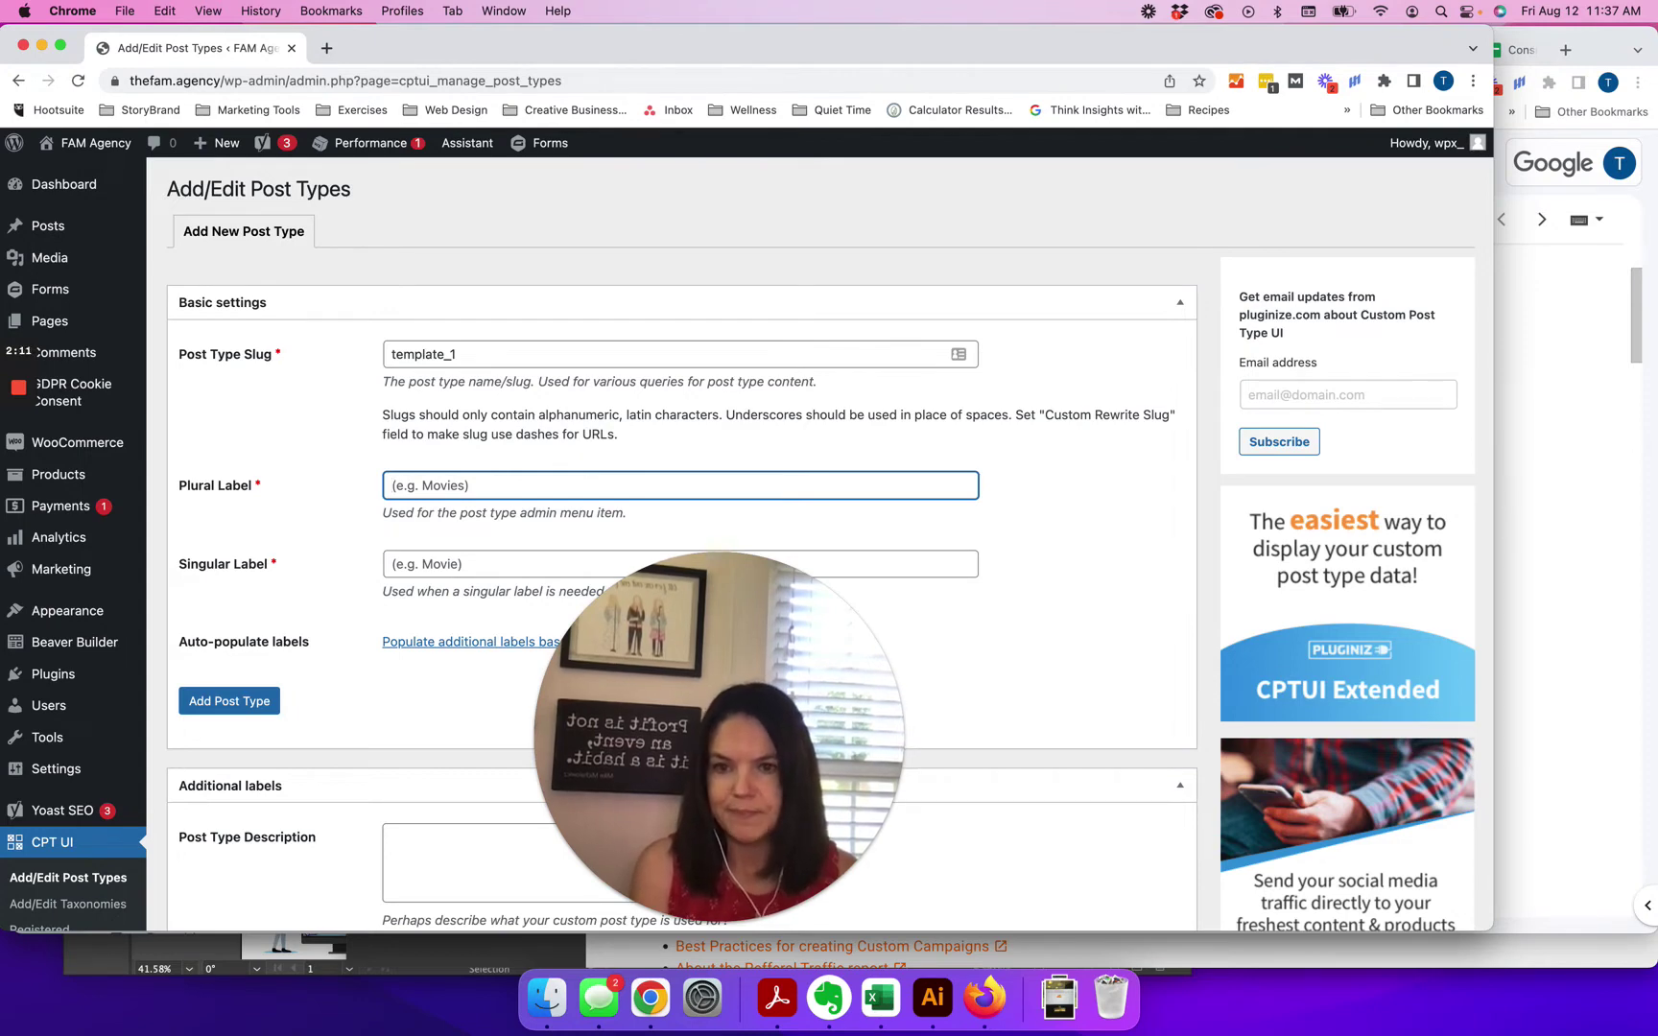
type("Template 1")
key("Tab")
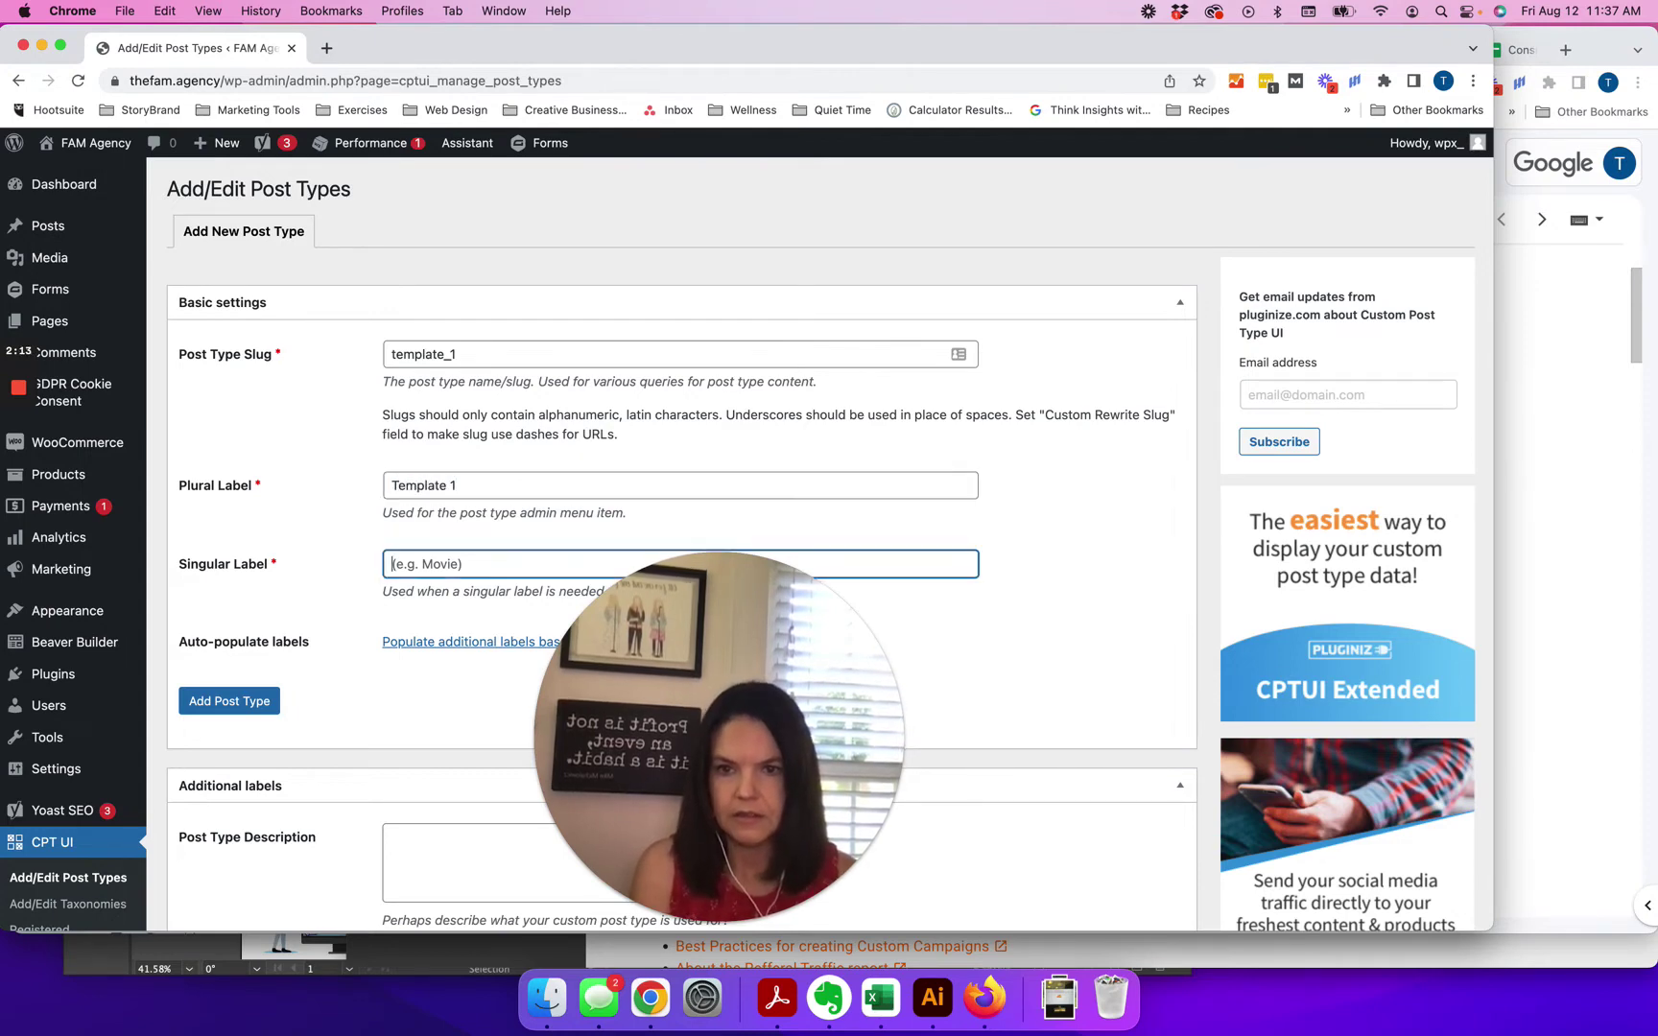
type("Template")
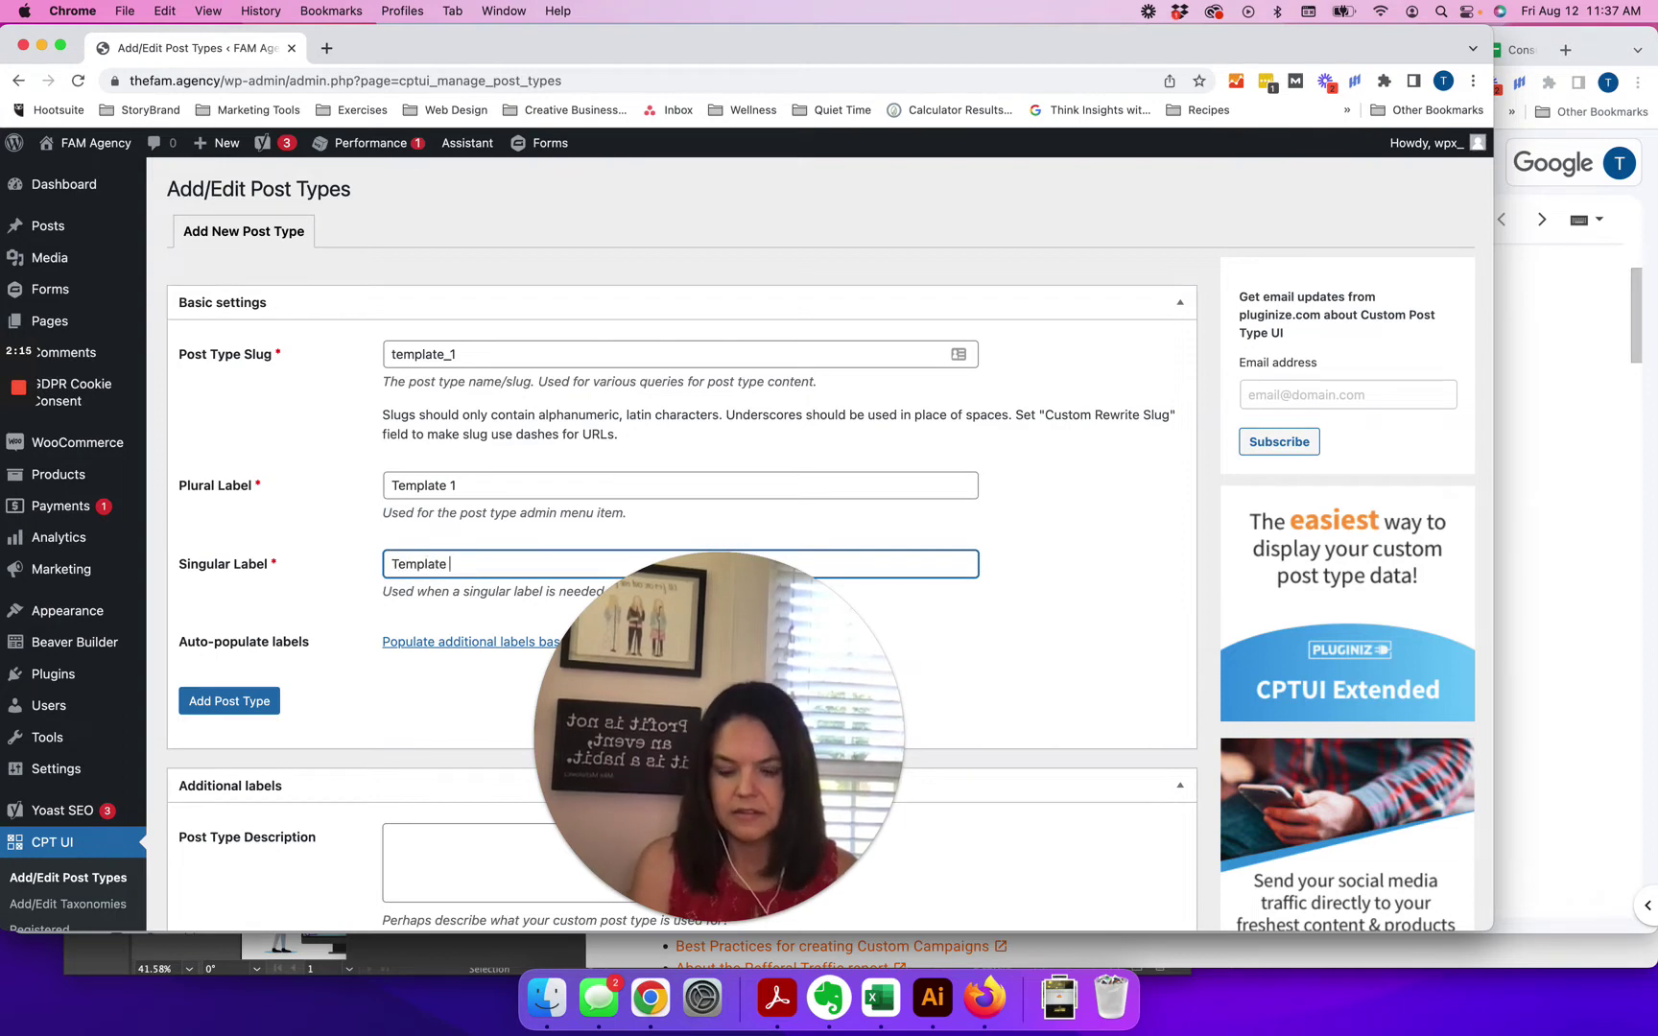
type(" 1")
key("Tab")
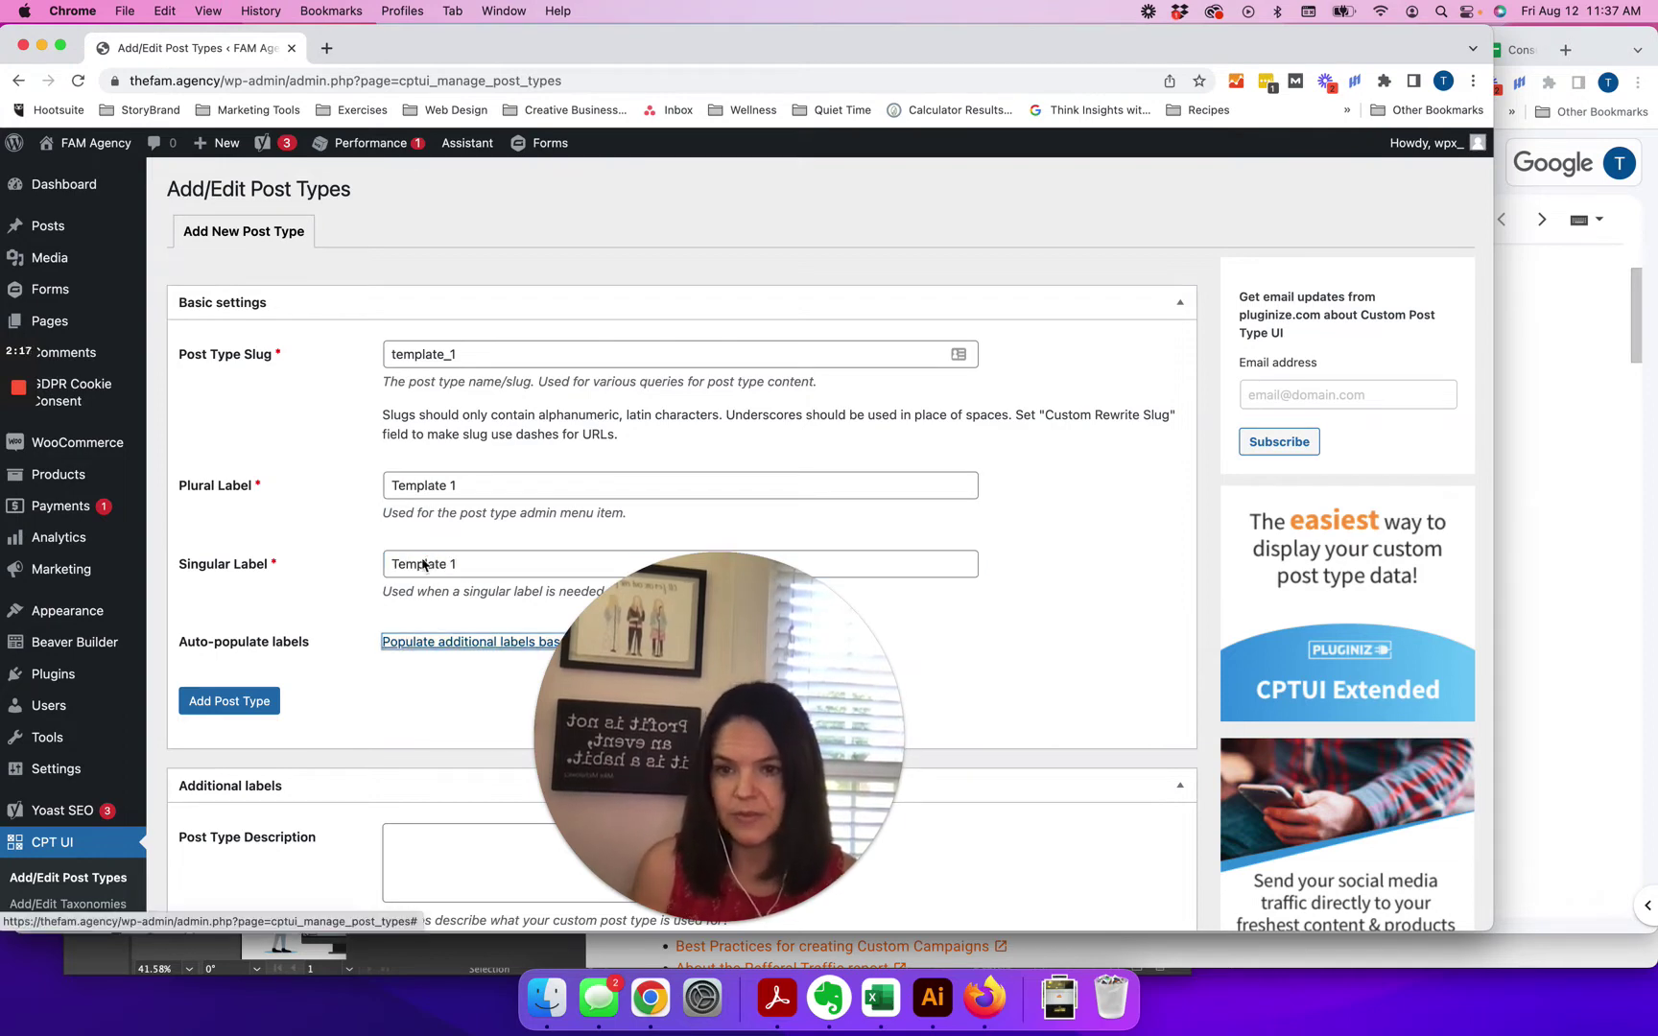
left_click(269, 708)
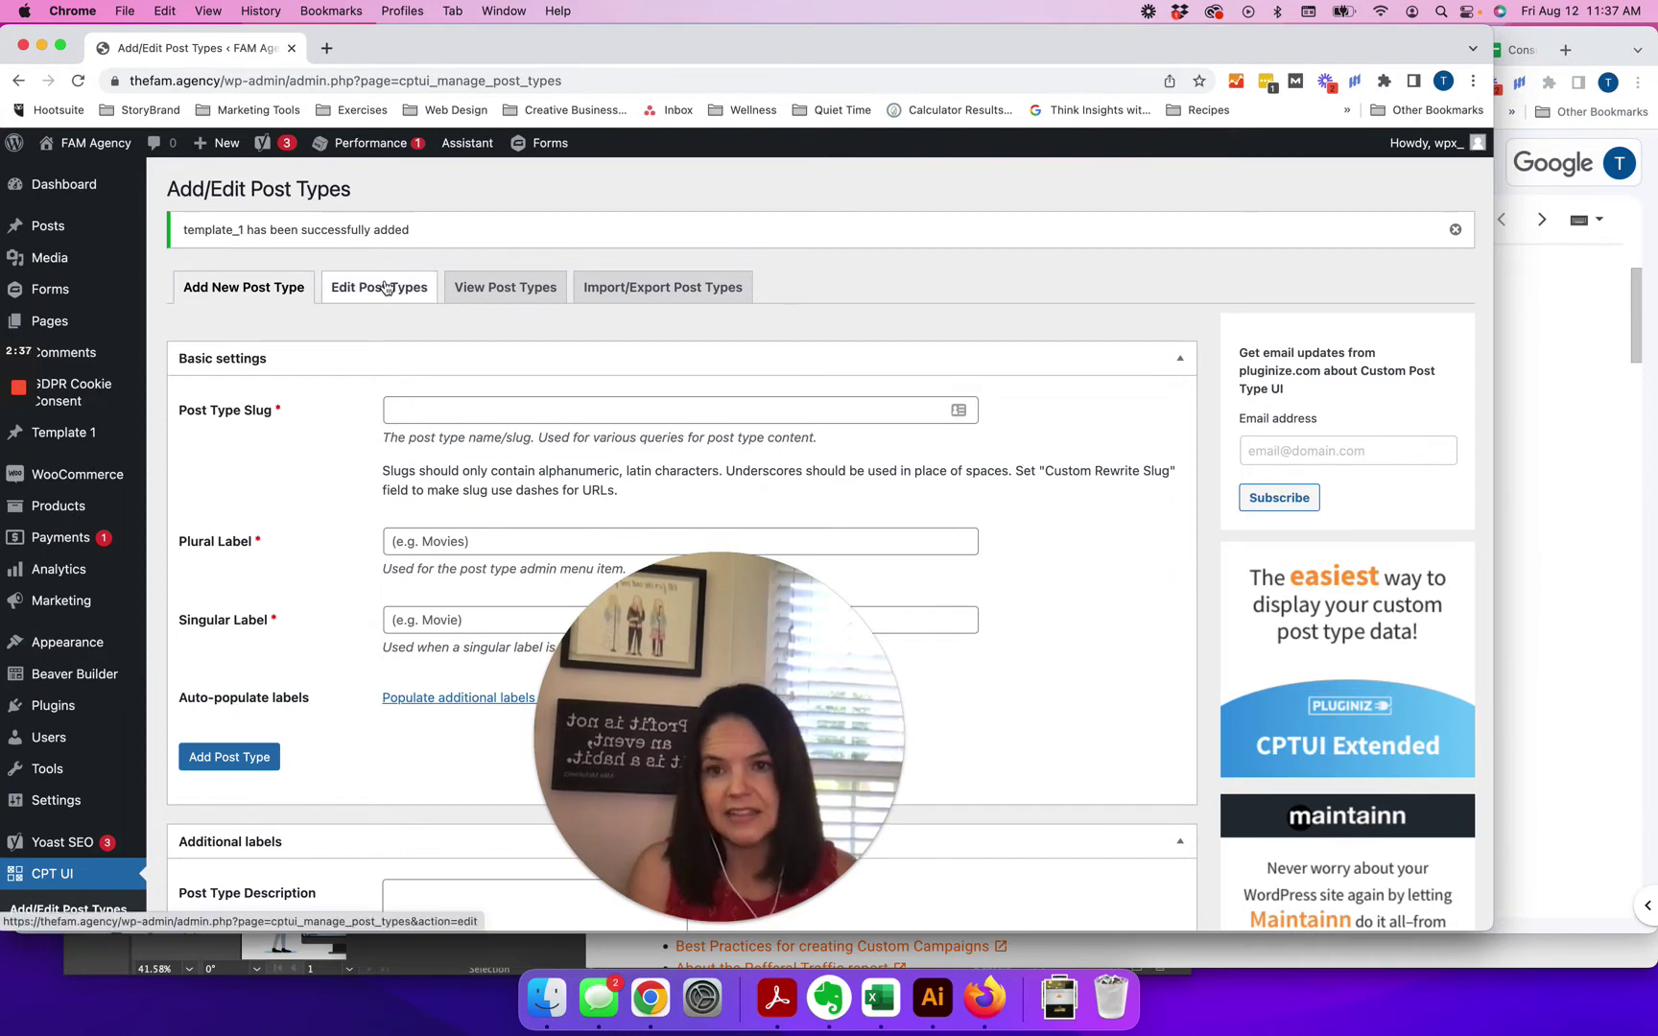
Open the Template 1 post type for editing and choose the paintbrush dashicon, dashicons-admin-appearance, as its menu icon
left_click(385, 287)
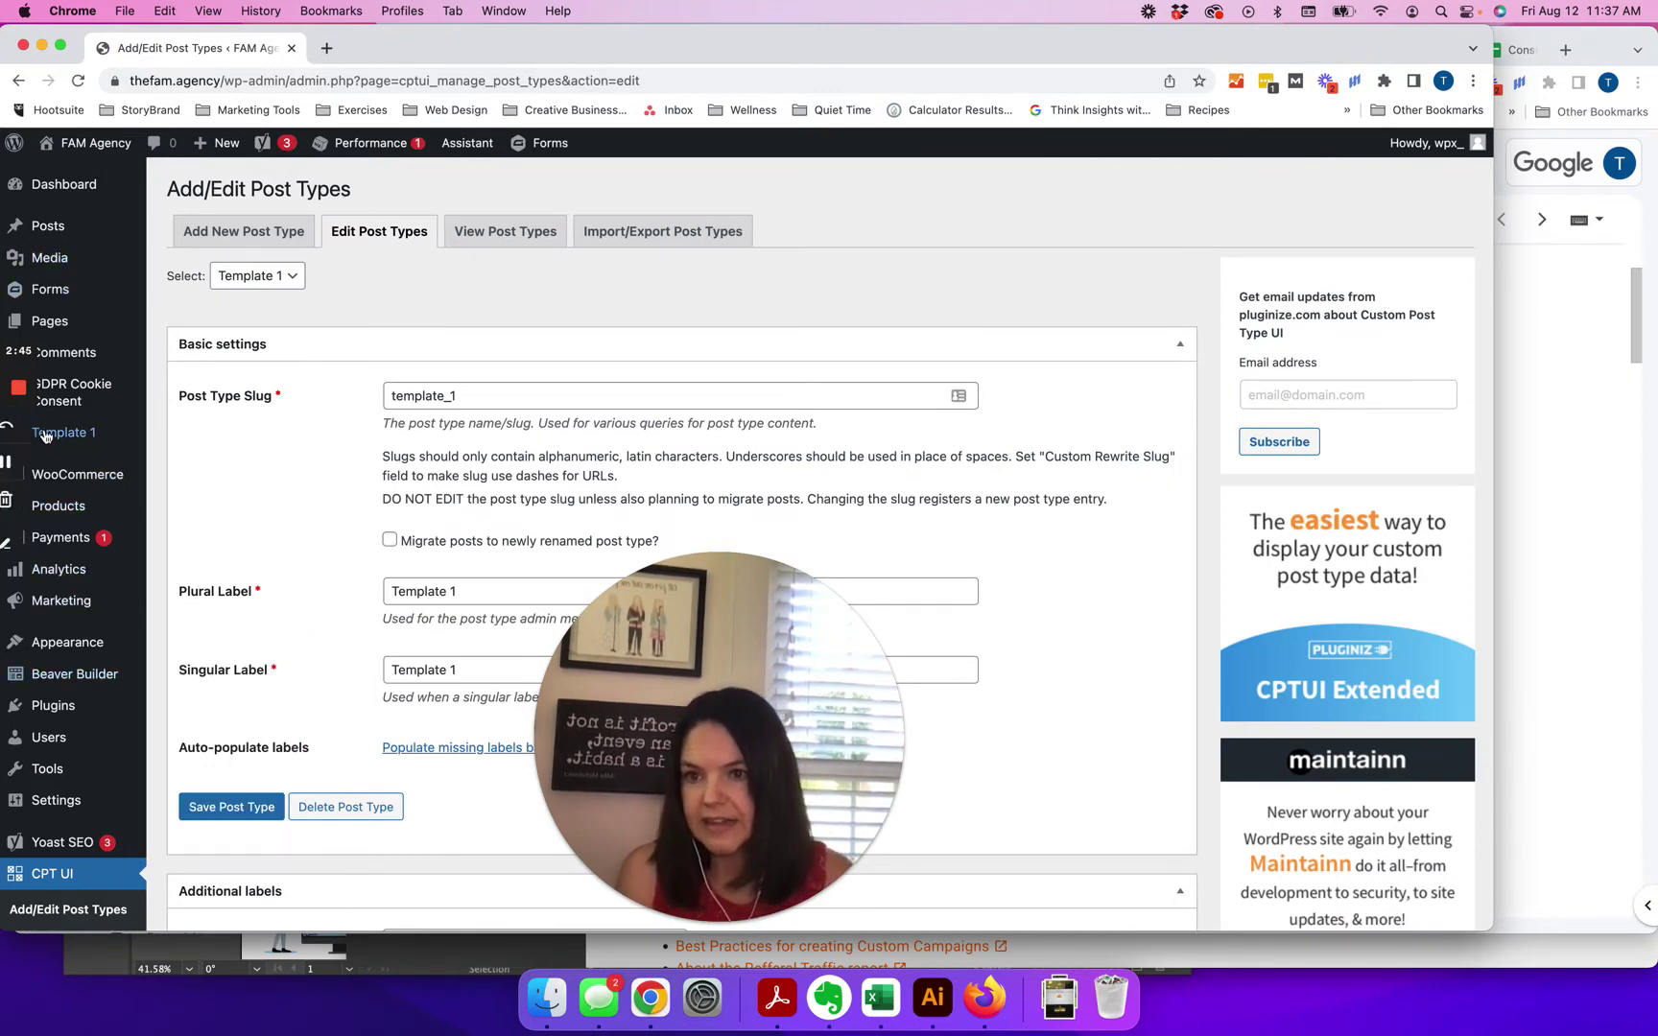
scroll(297, 563, "down", 15)
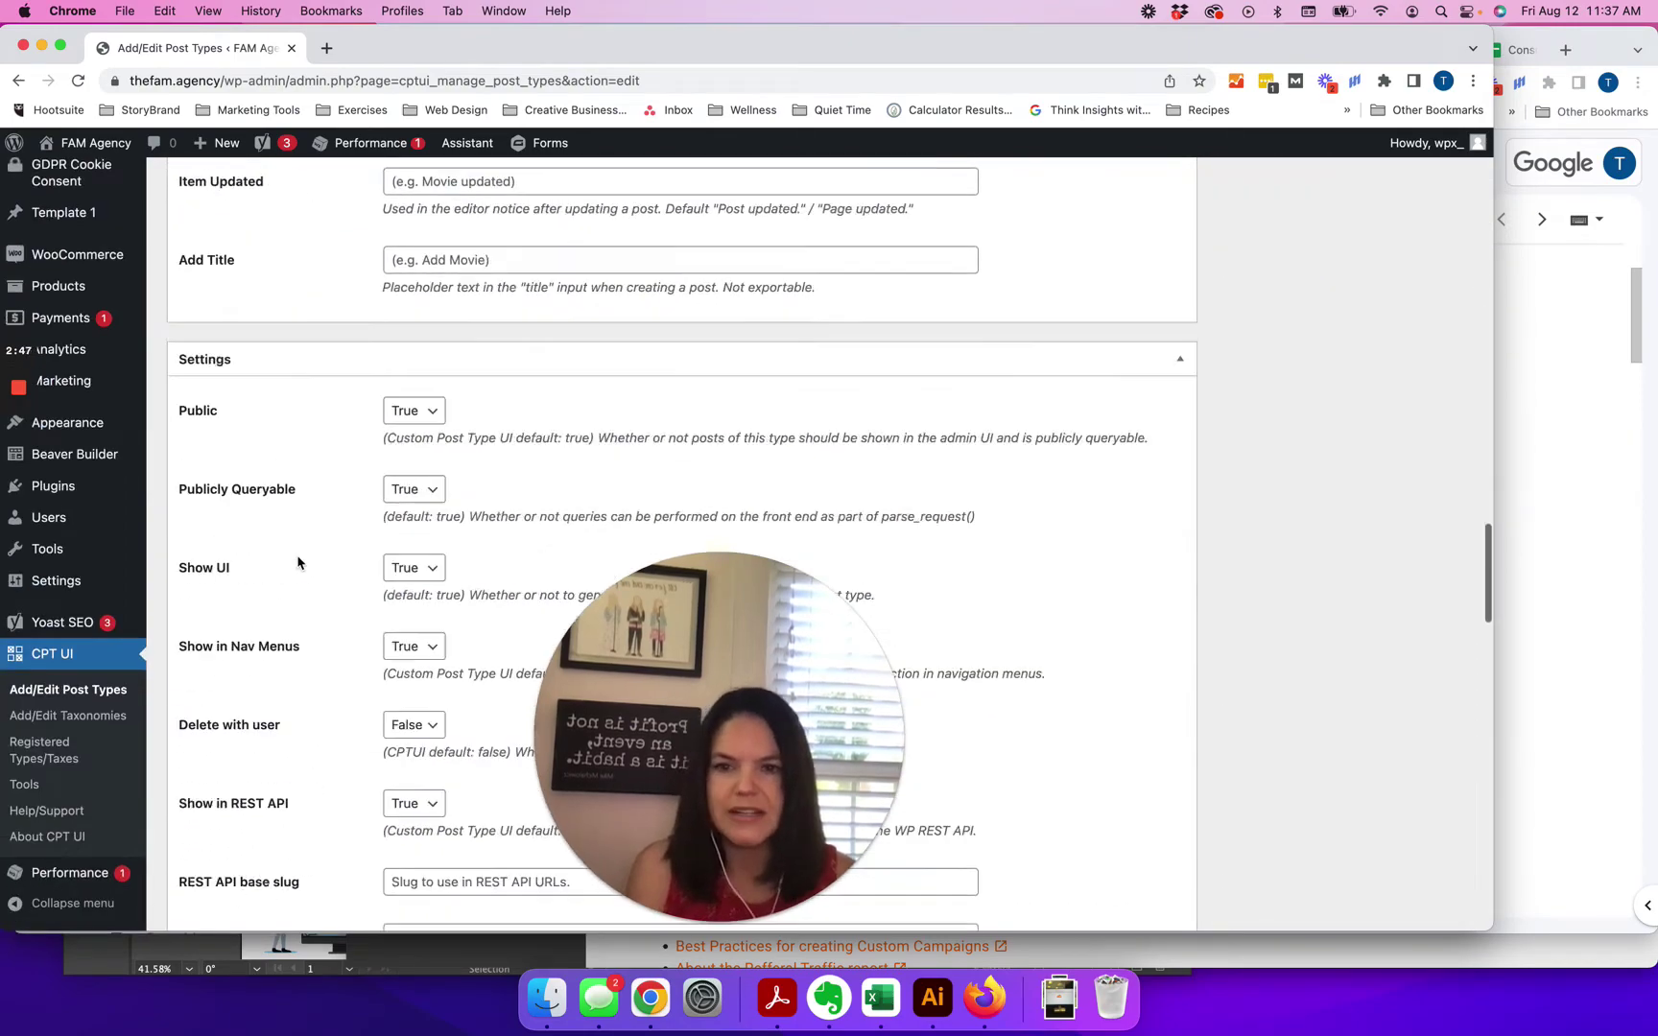
scroll(297, 563, "down", 10)
scroll(301, 563, "up", 10)
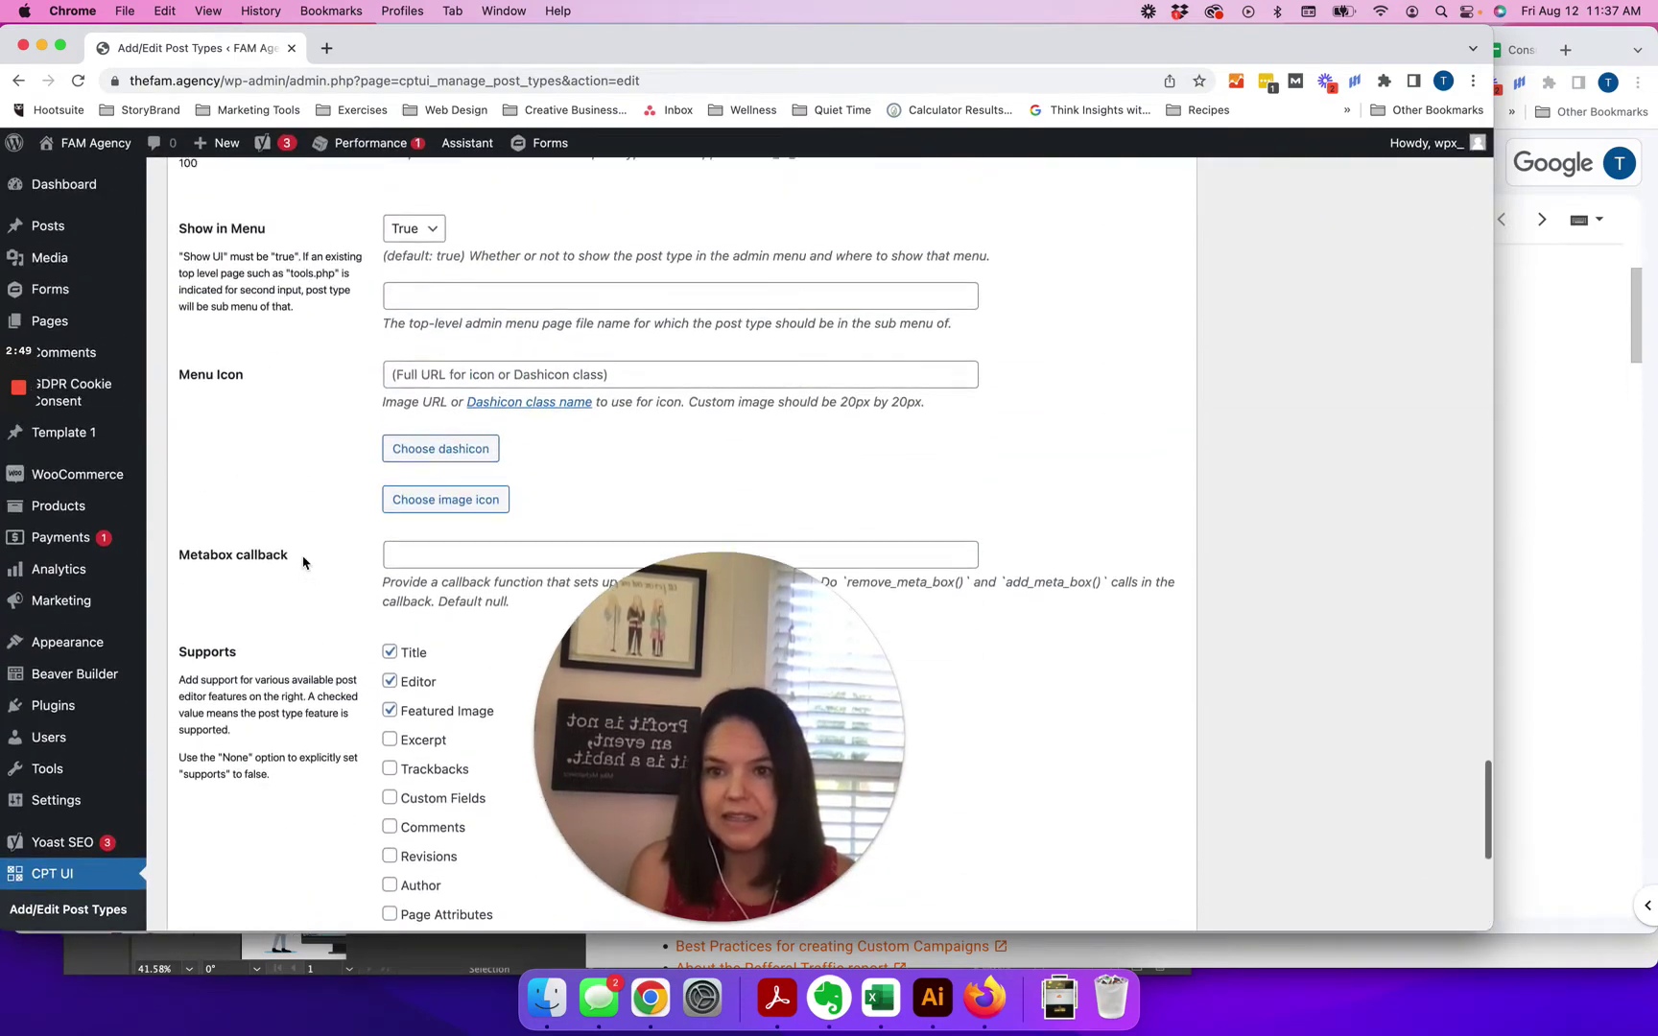
scroll(303, 563, "up", 1)
left_click(439, 469)
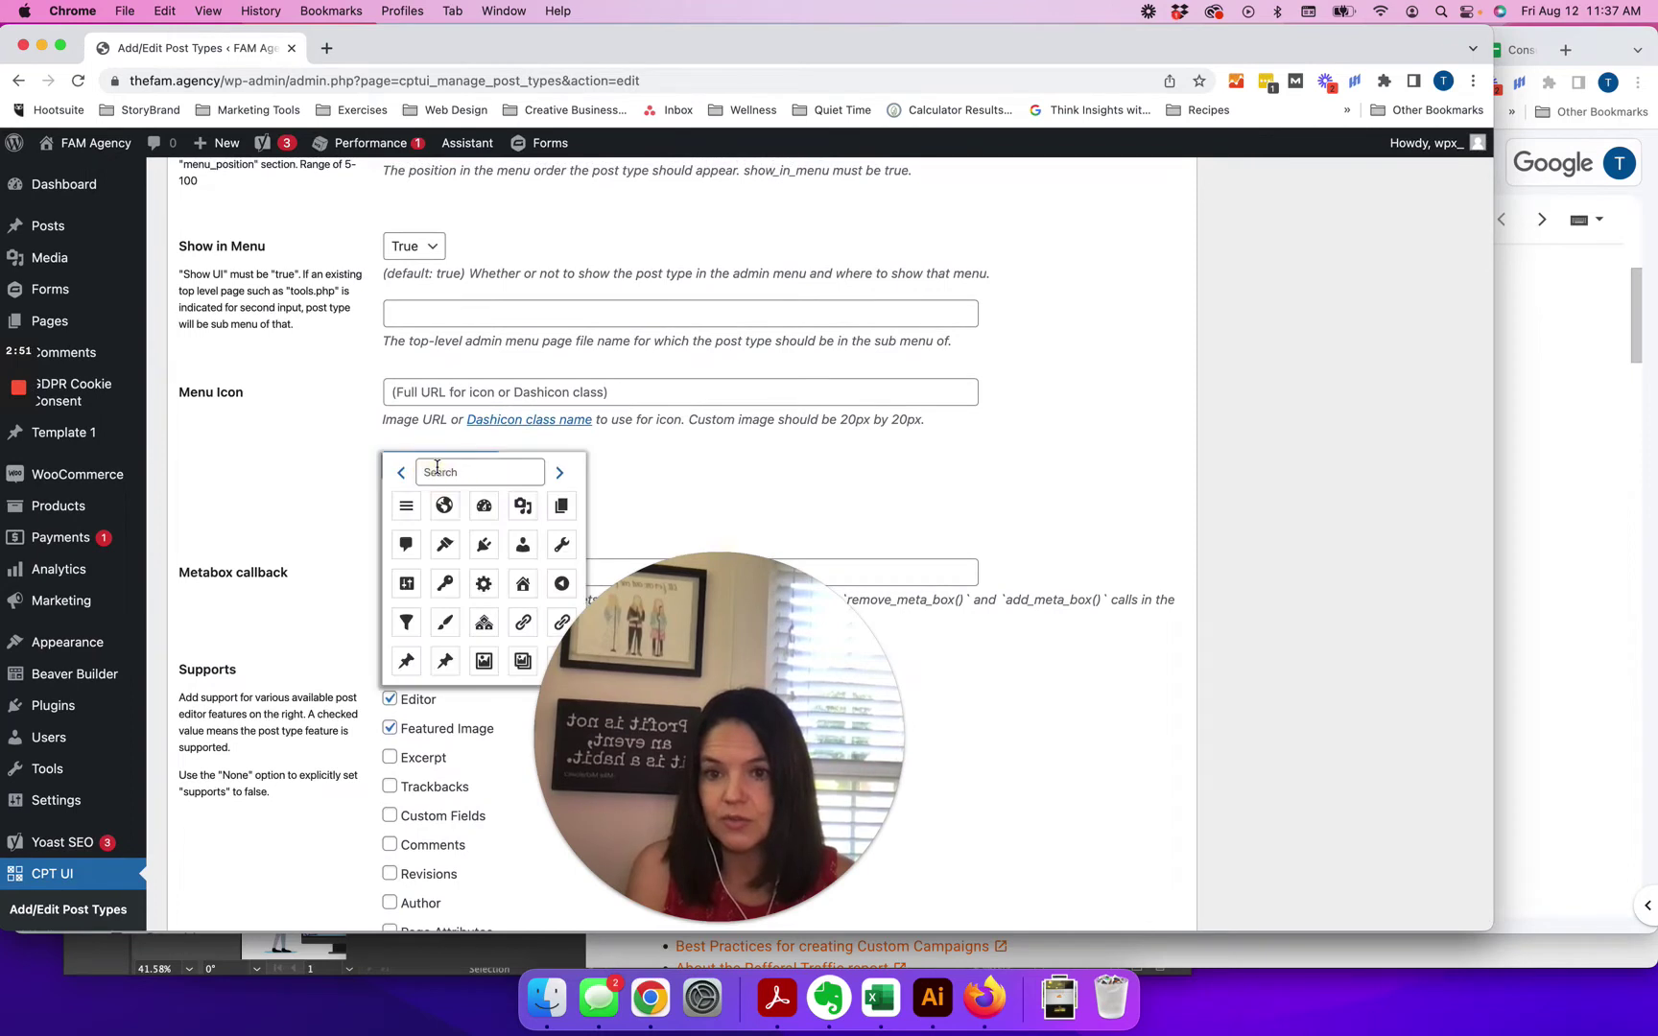
left_click(333, 472)
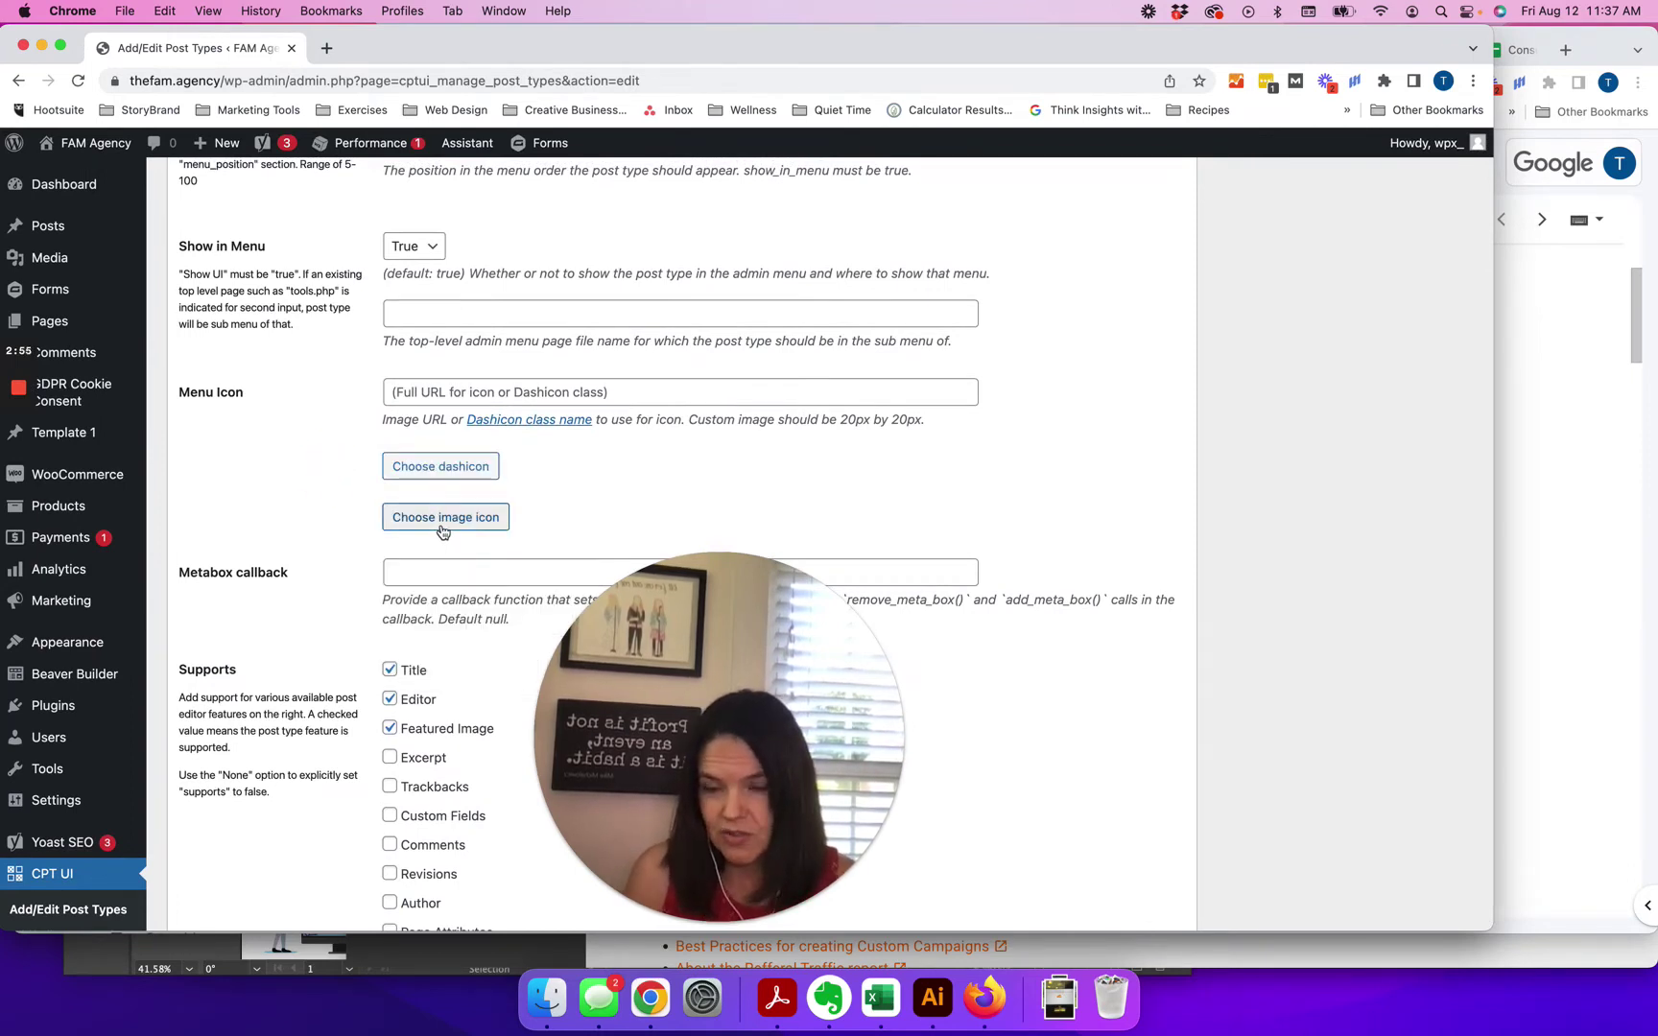
left_click(440, 467)
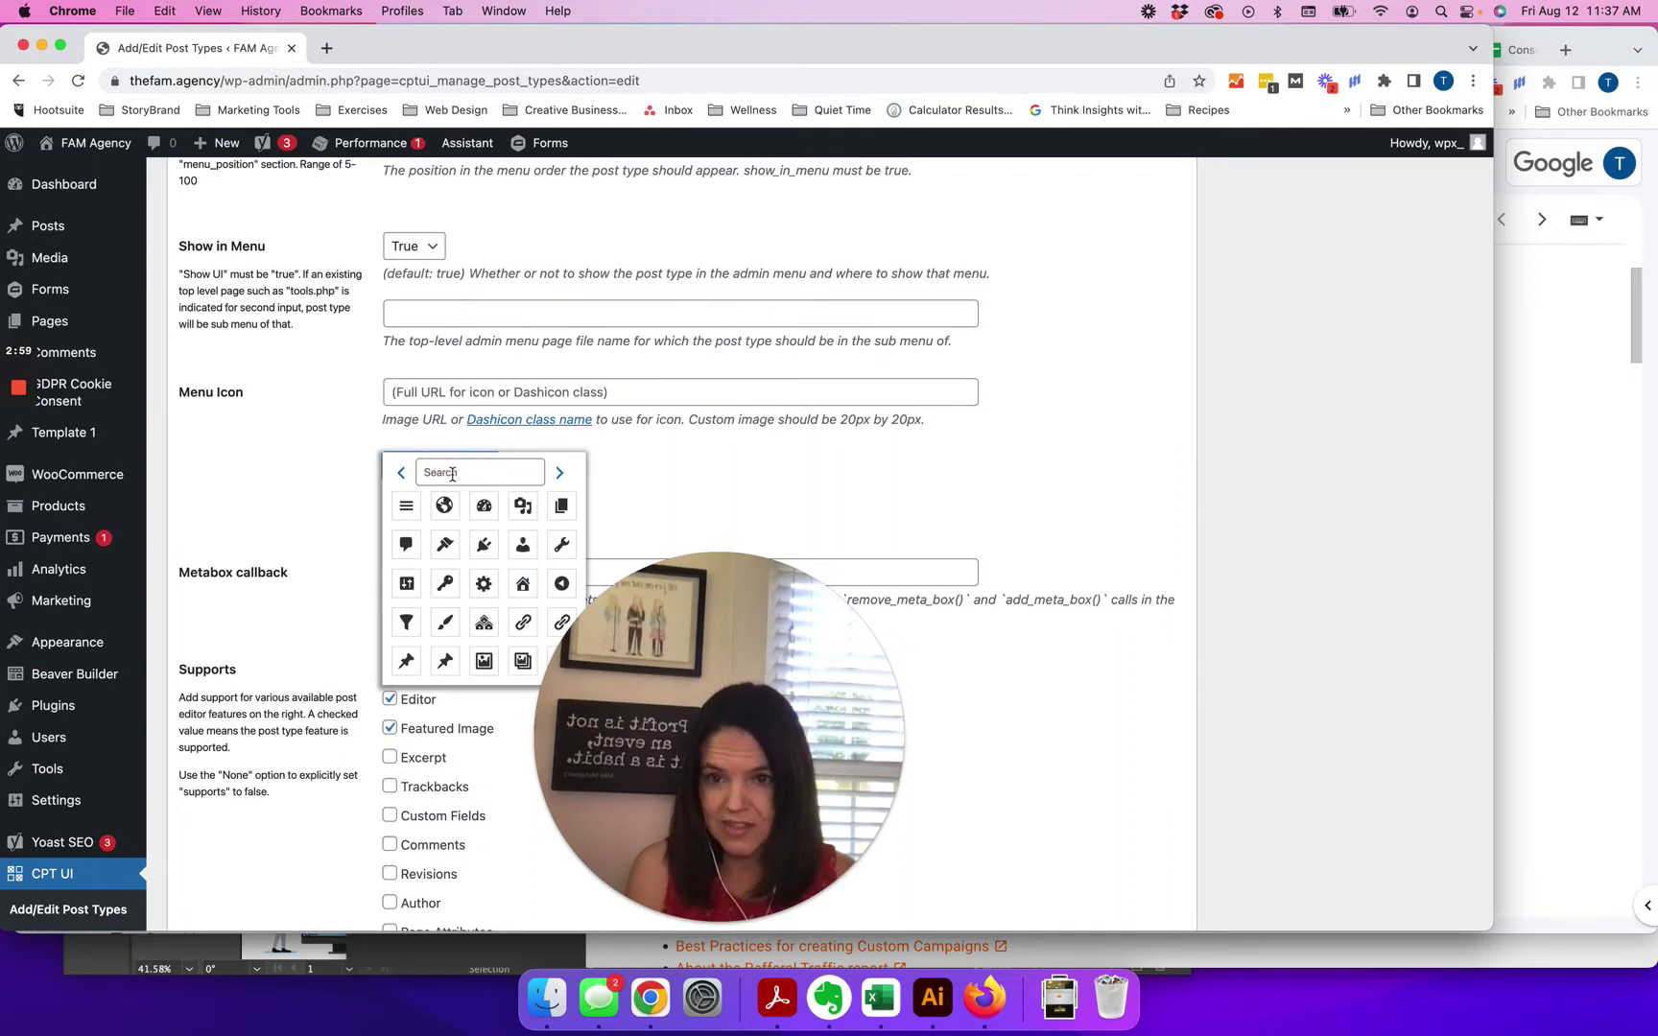
left_click(445, 544)
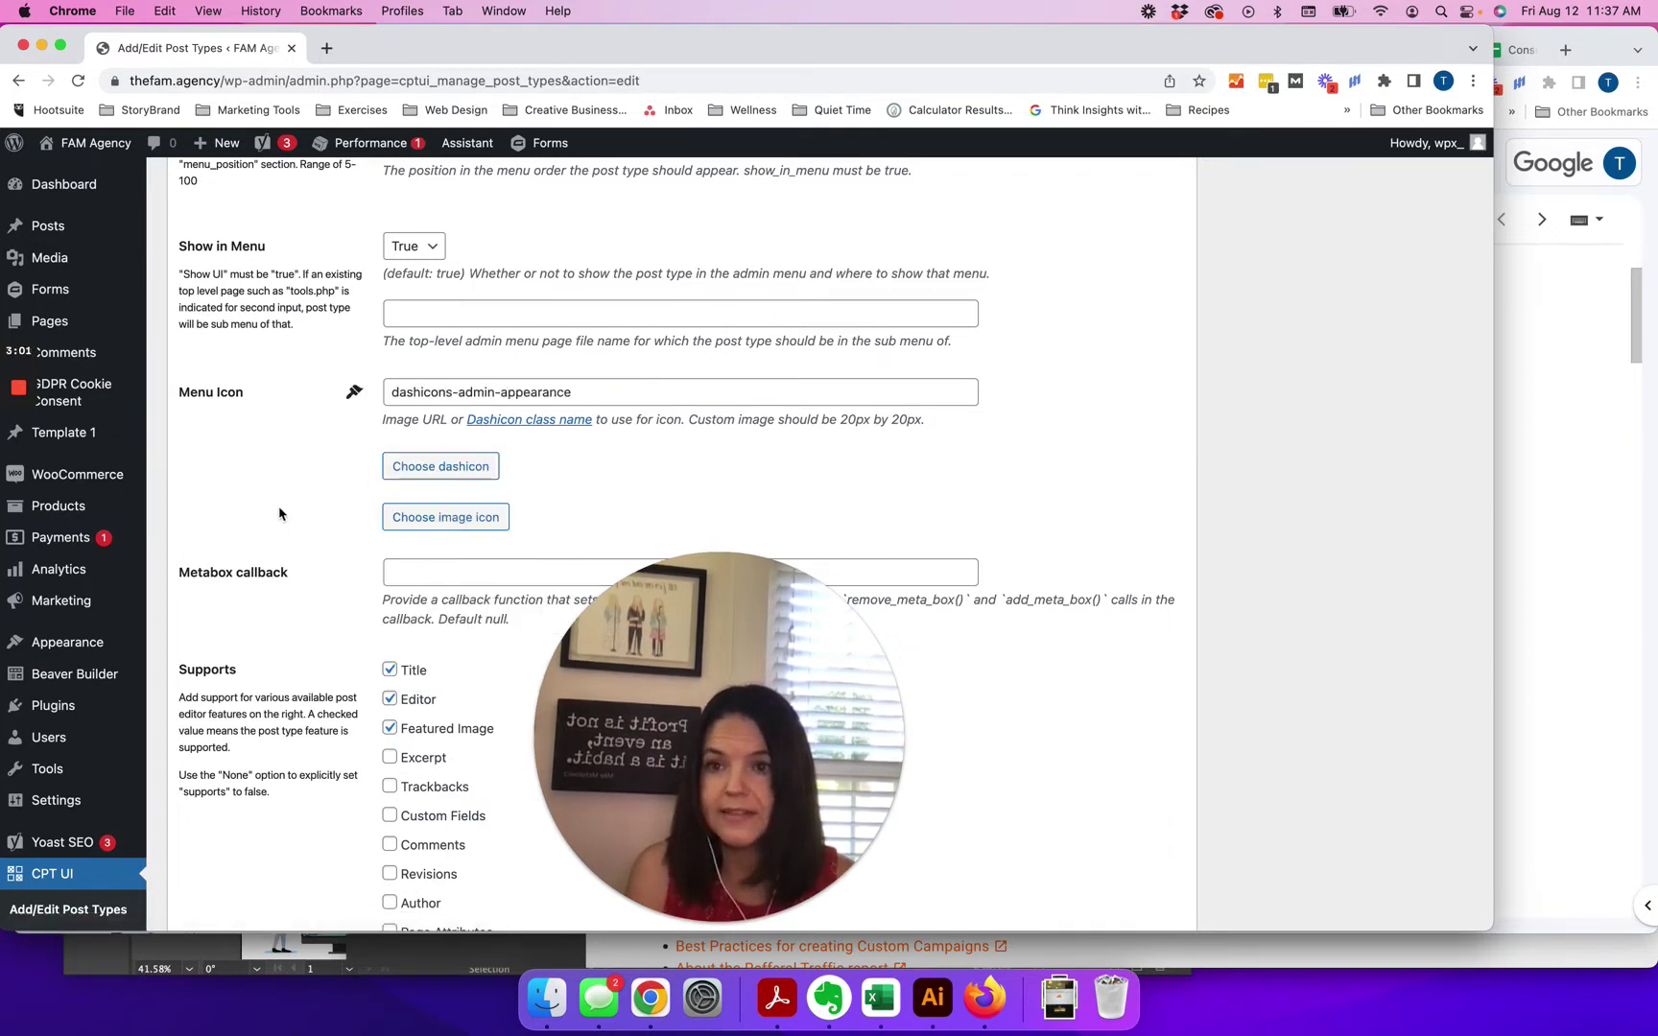
Save the Template 1 post type and check its entry in the admin menu
scroll(279, 514, "up", 2)
scroll(279, 515, "down", 6)
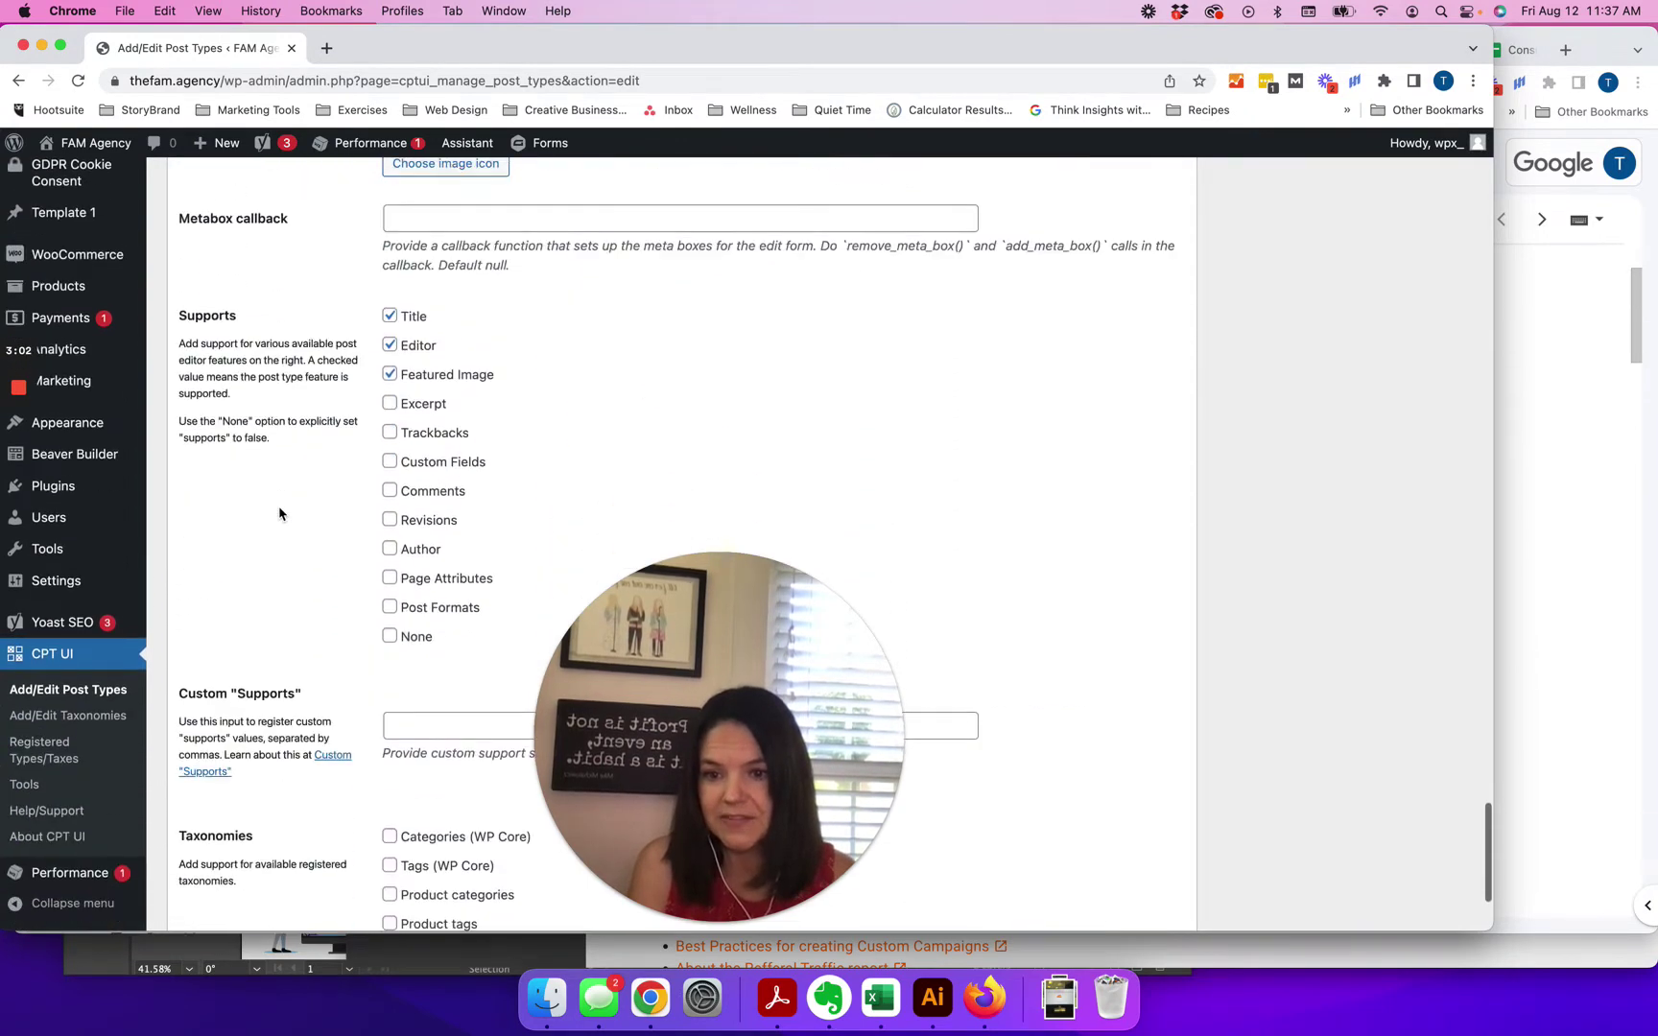
scroll(279, 515, "down", 4)
left_click(235, 844)
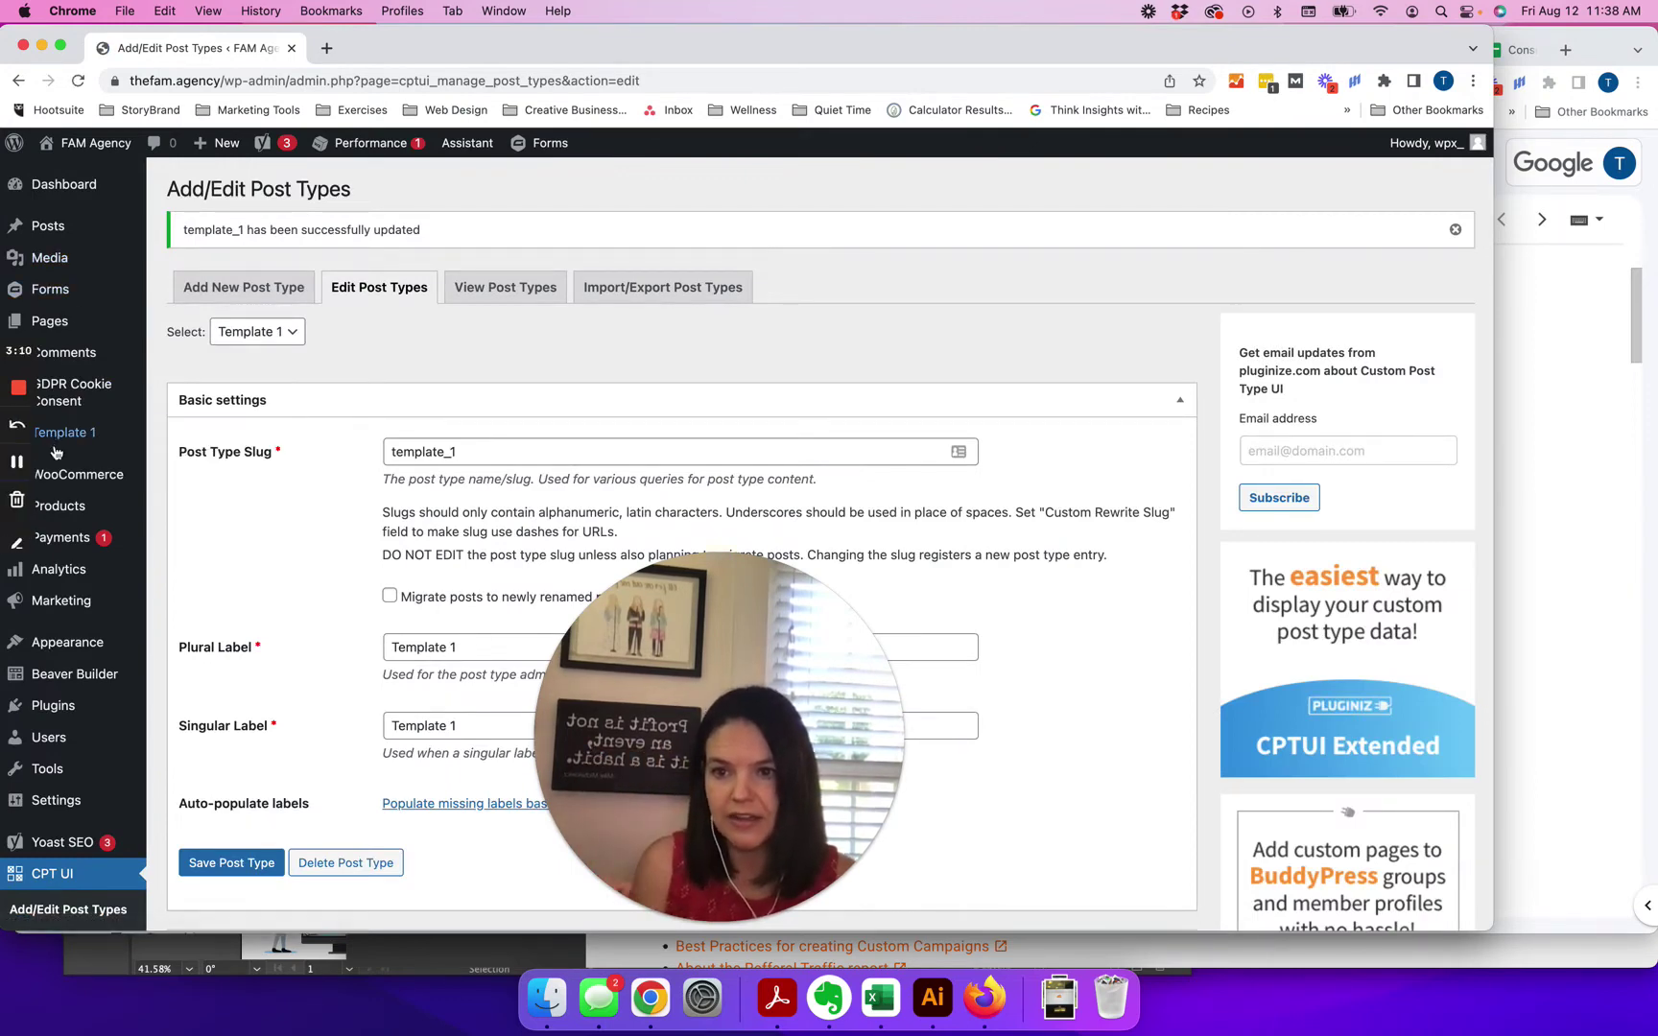
mouse_move(66, 449)
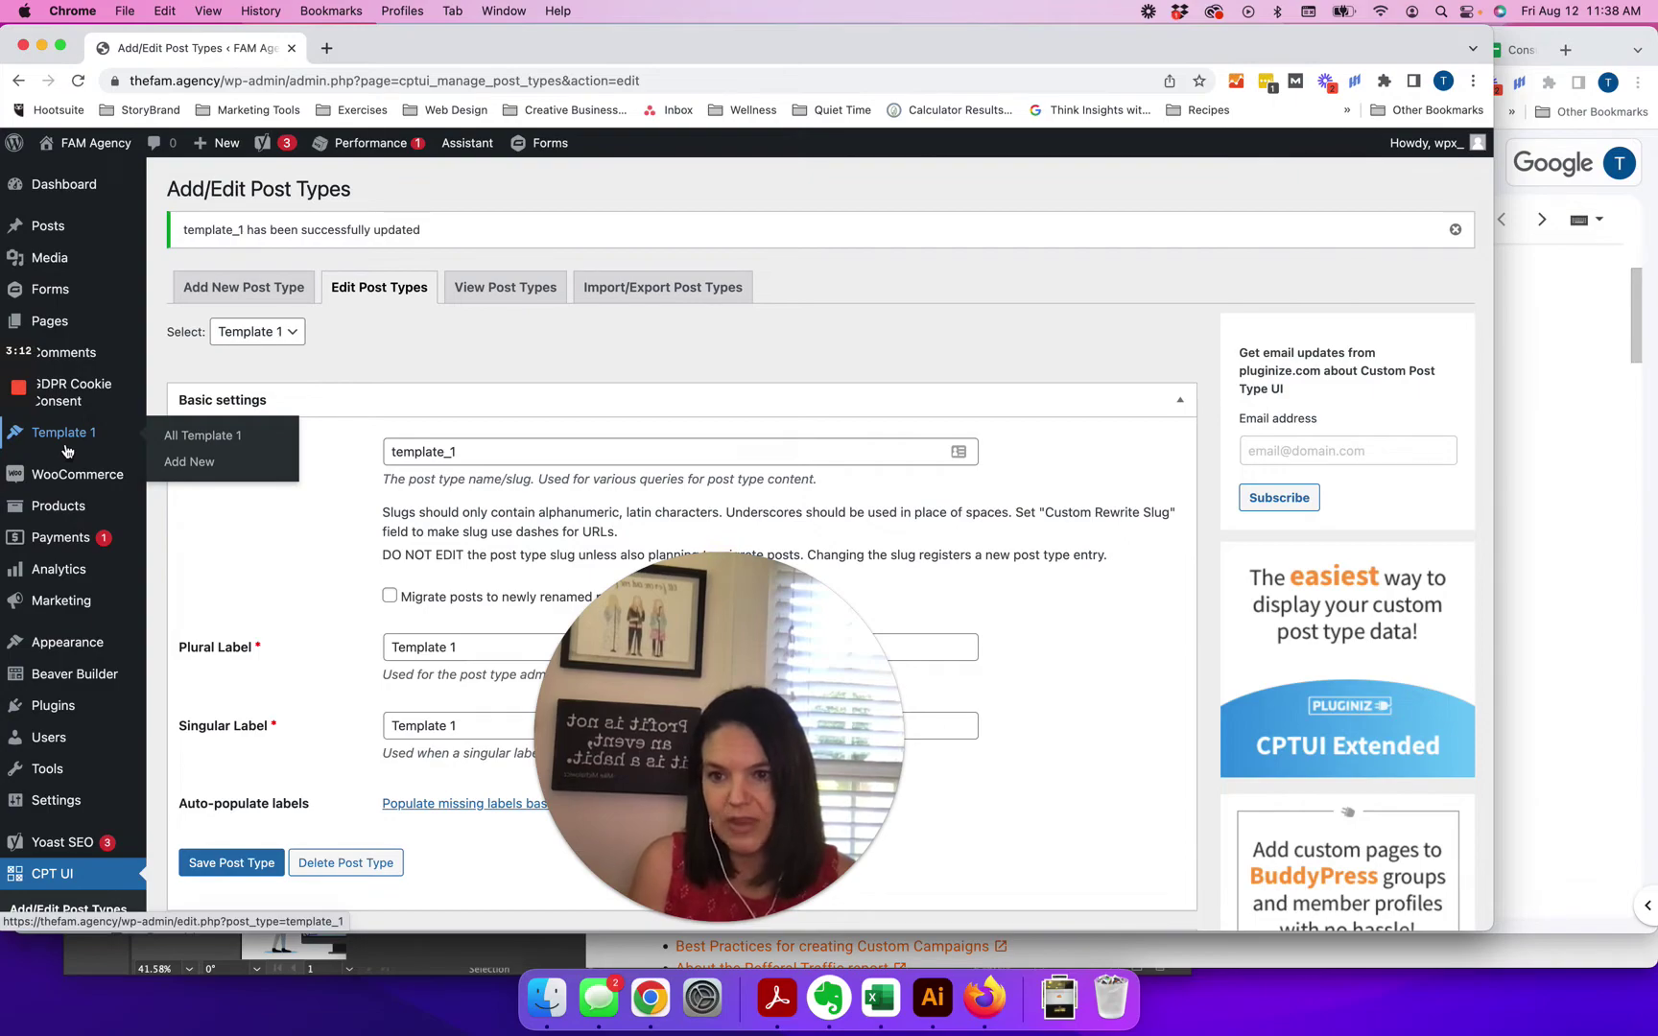
Change the Template 1 menu icon to the gallery dashicon, dashicons-format-gallery, and save the post type
scroll(383, 796, "down", 15)
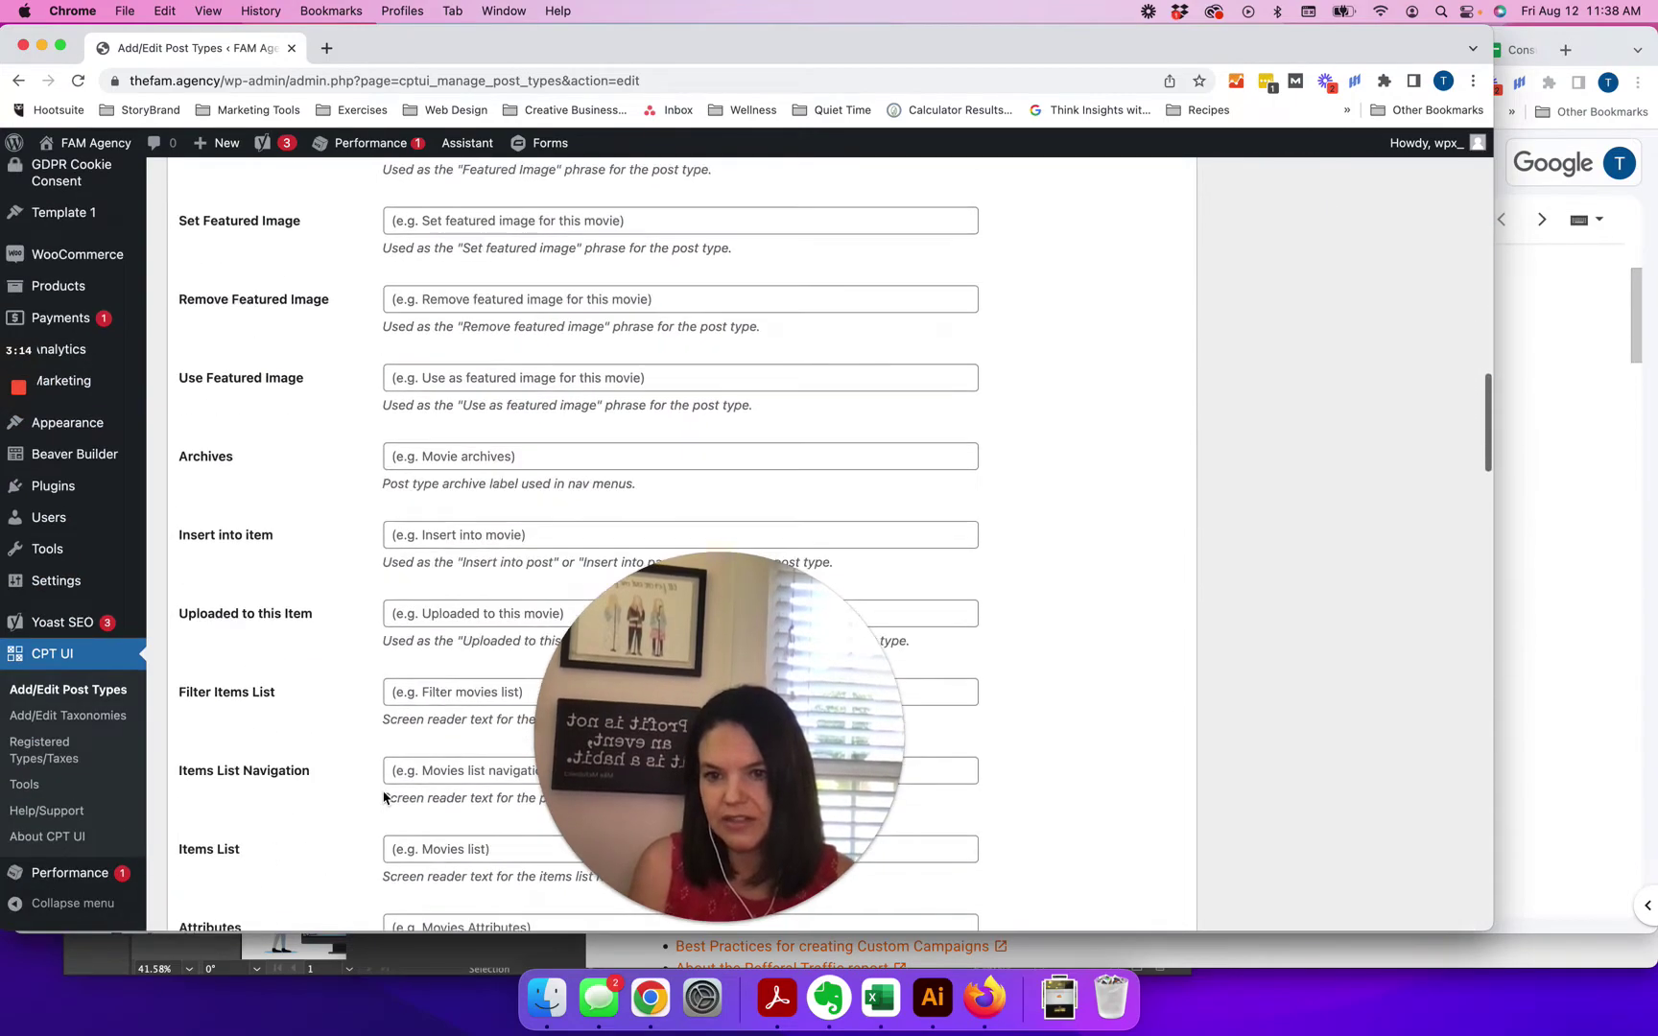
scroll(384, 796, "down", 20)
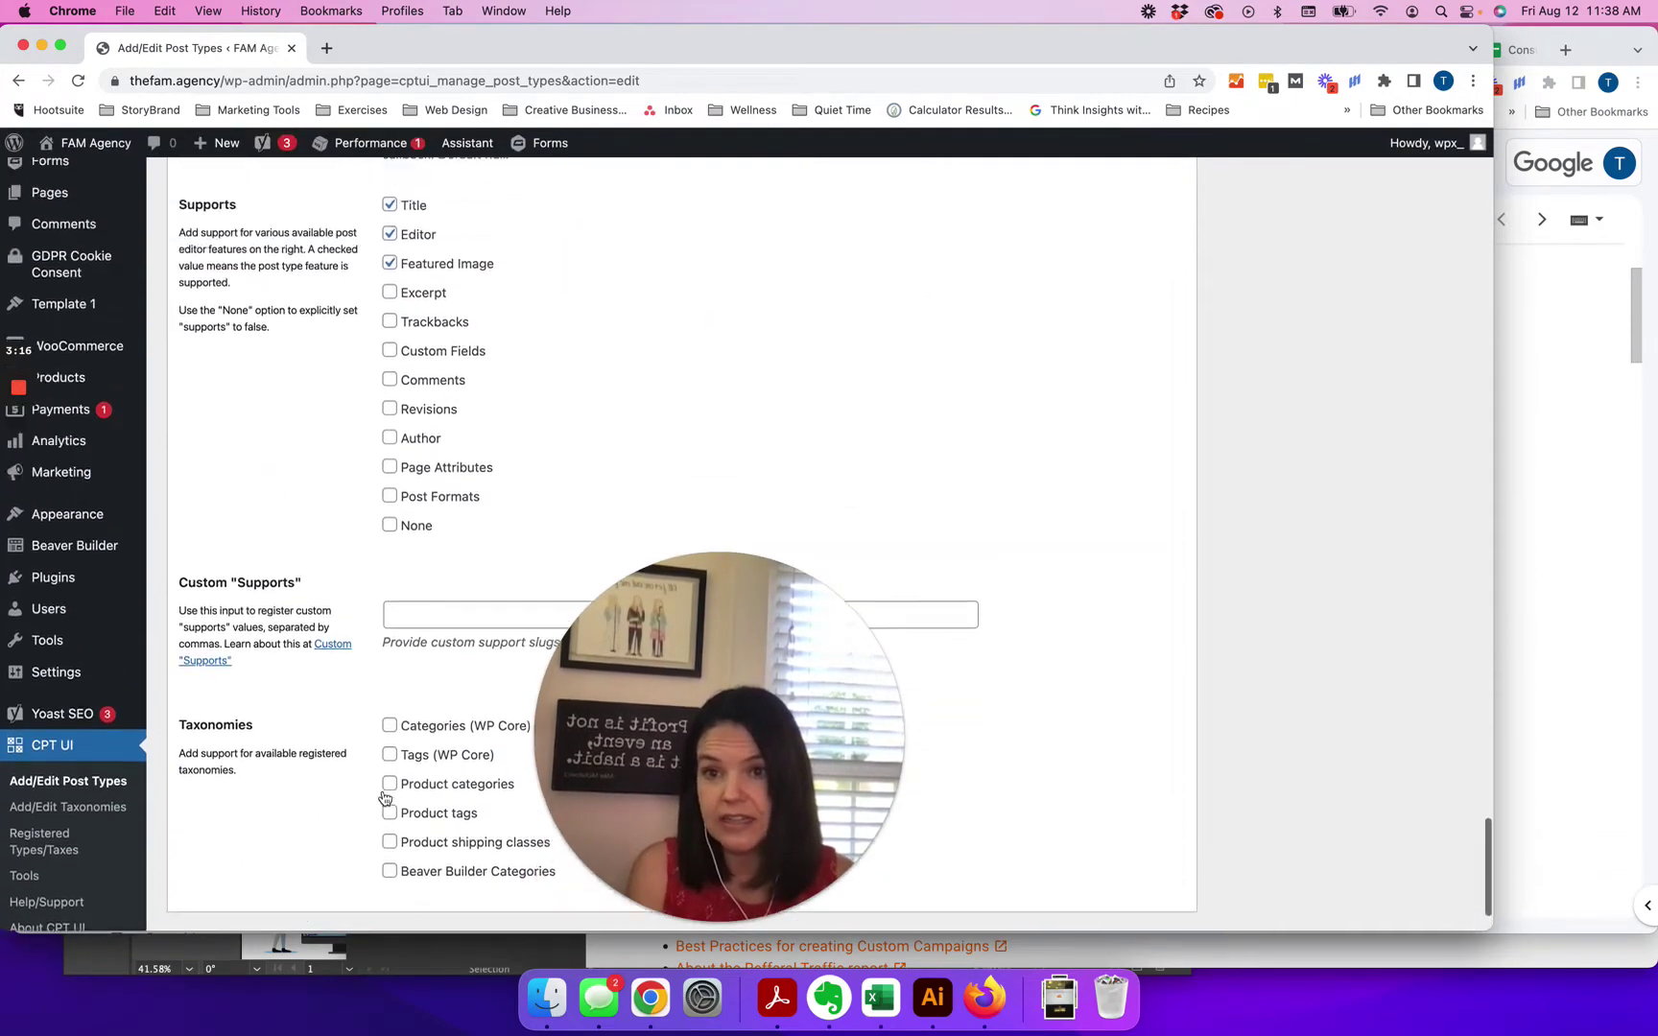
scroll(383, 798, "up", 6)
left_click(419, 587)
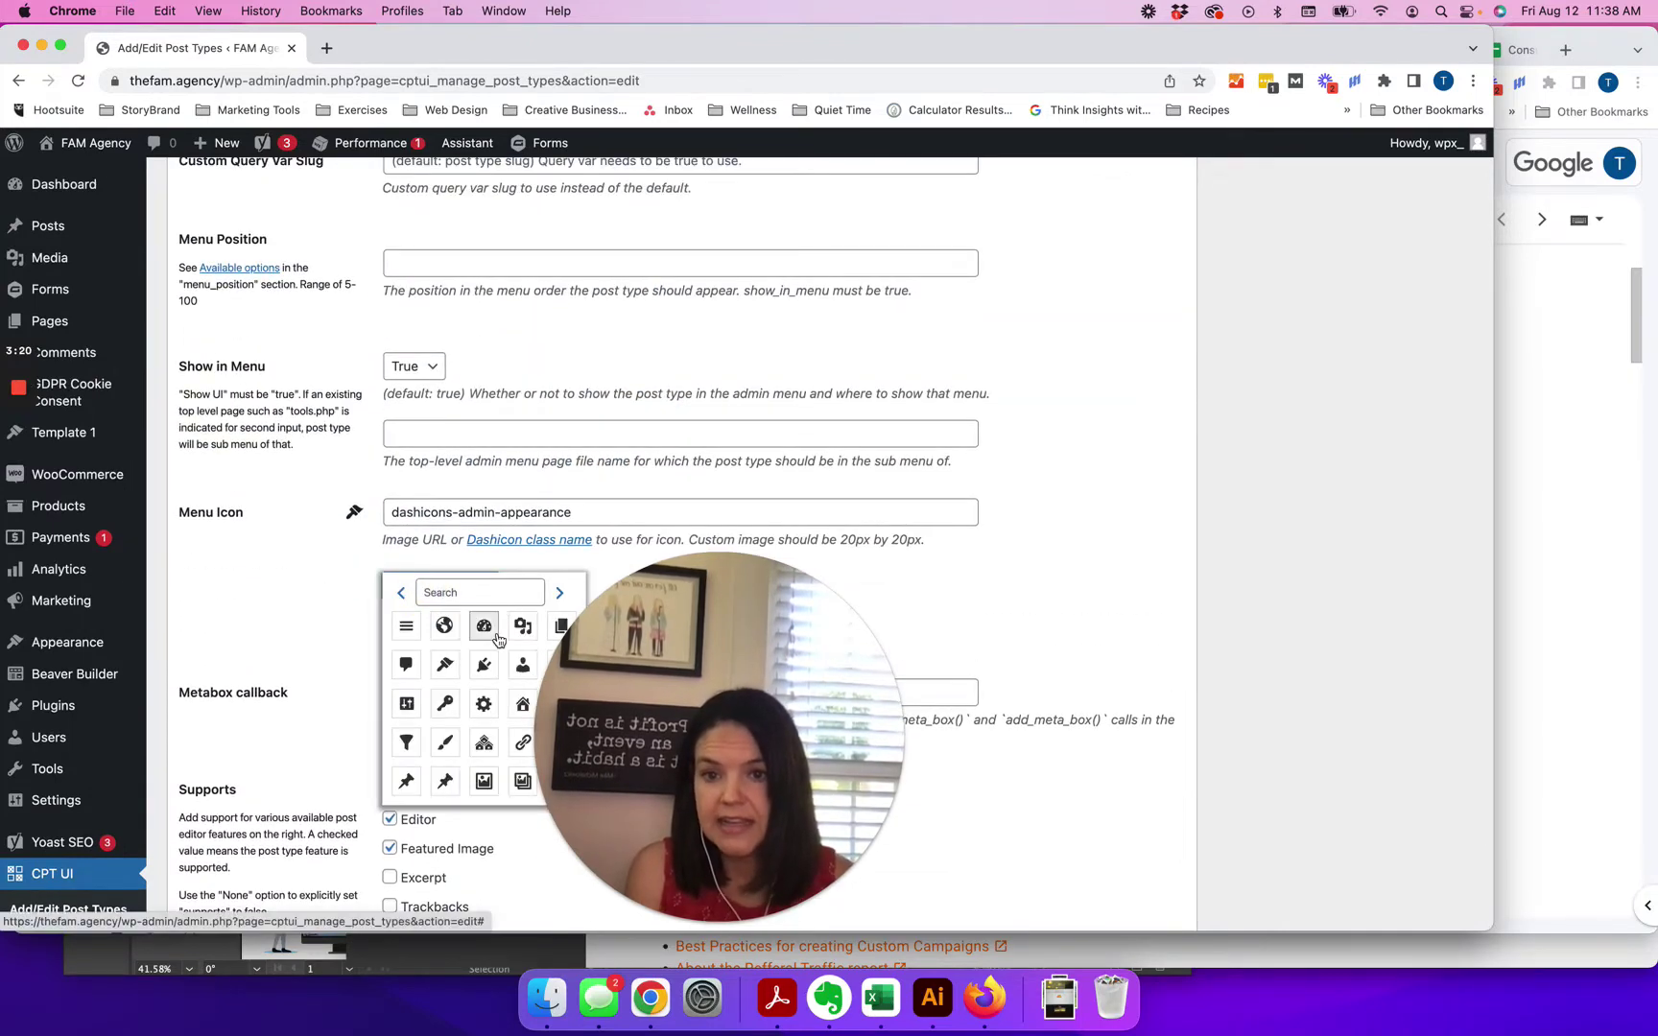
scroll(501, 628, "down", 2)
scroll(497, 640, "down", 1)
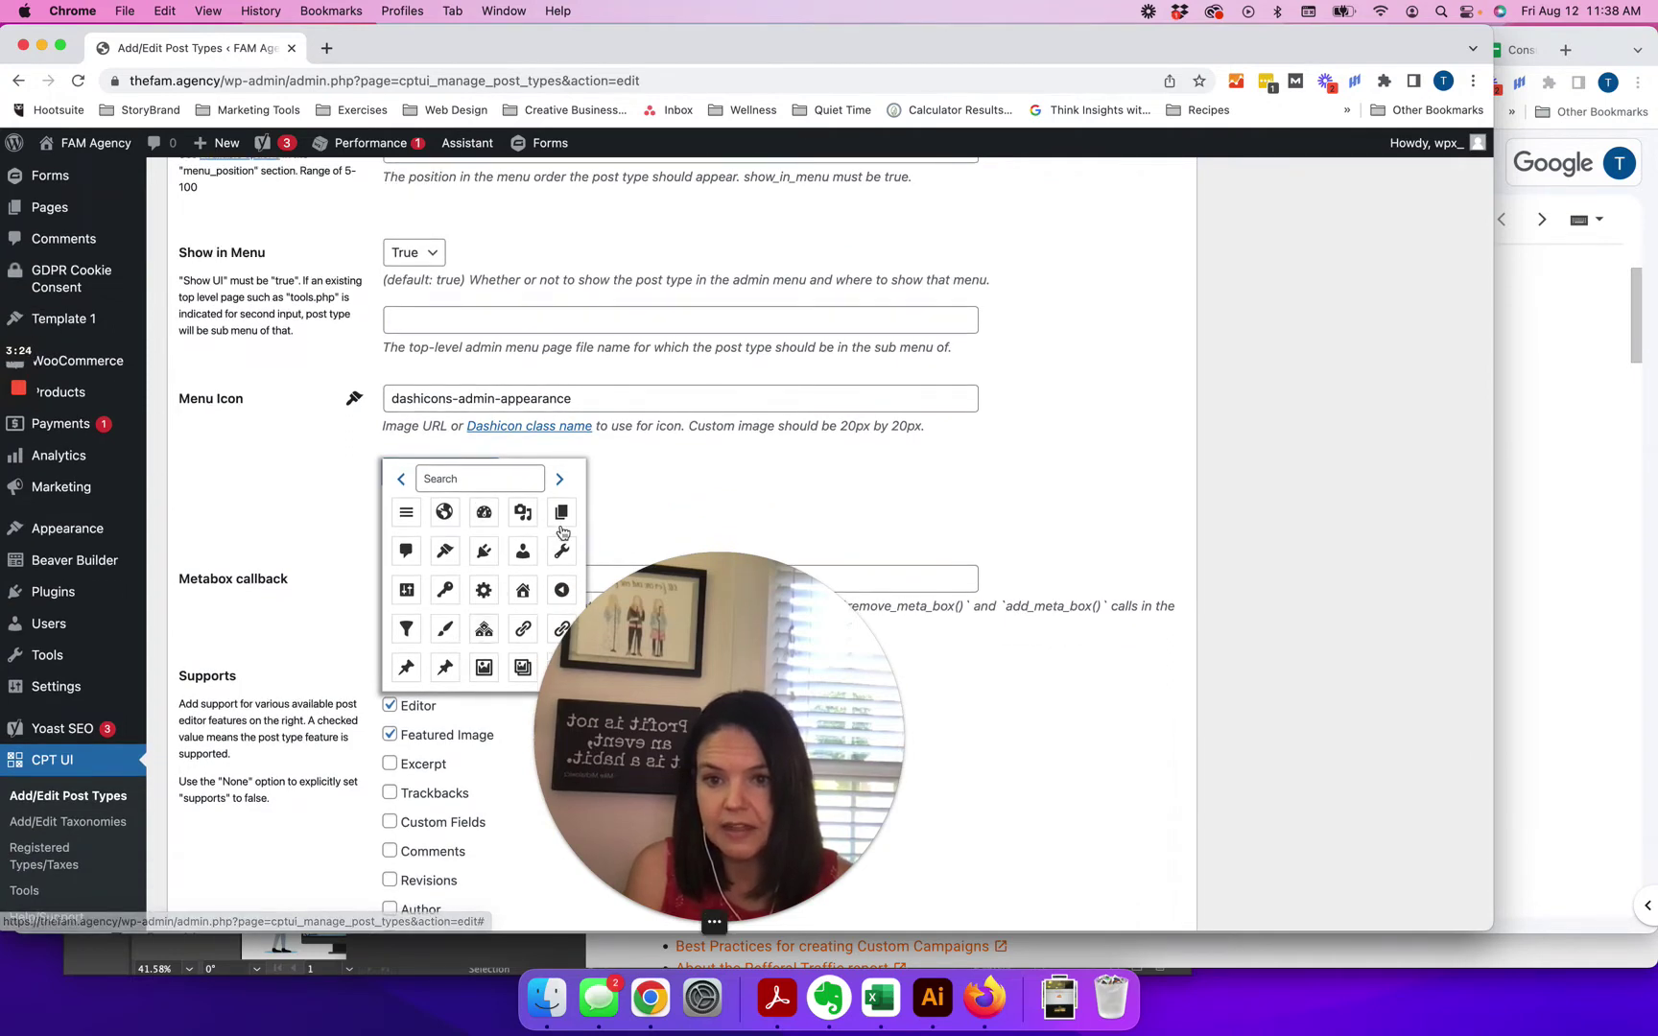
left_click(523, 672)
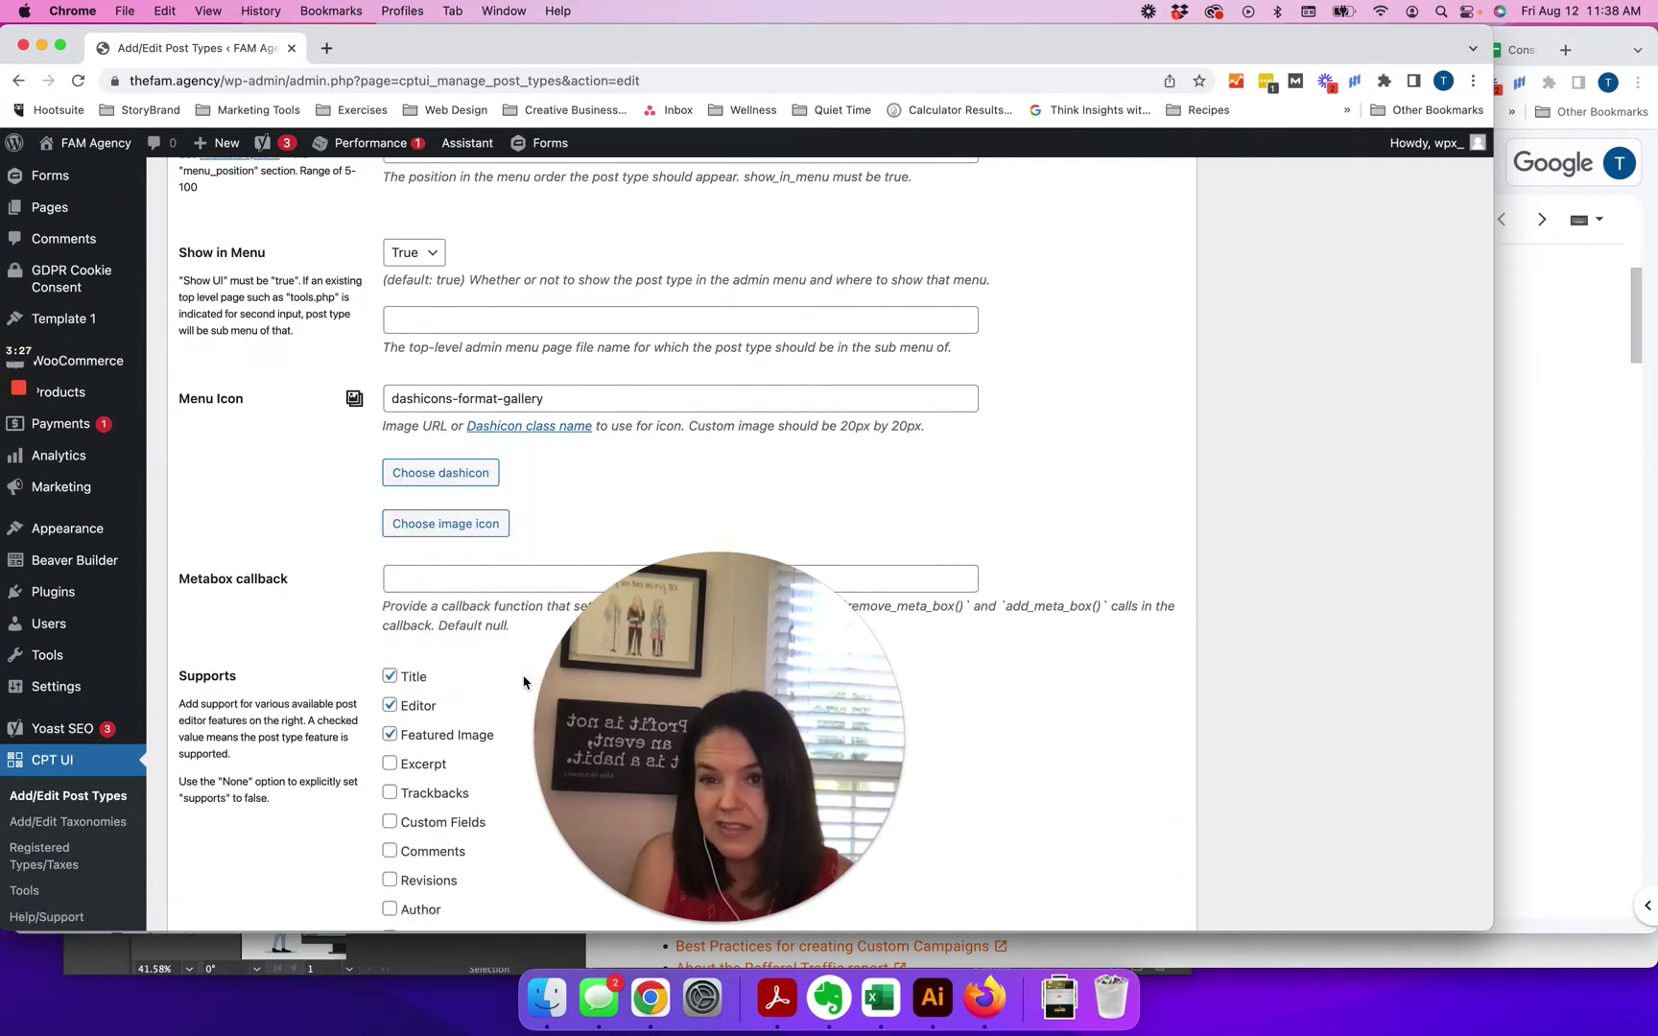
scroll(312, 777, "down", 10)
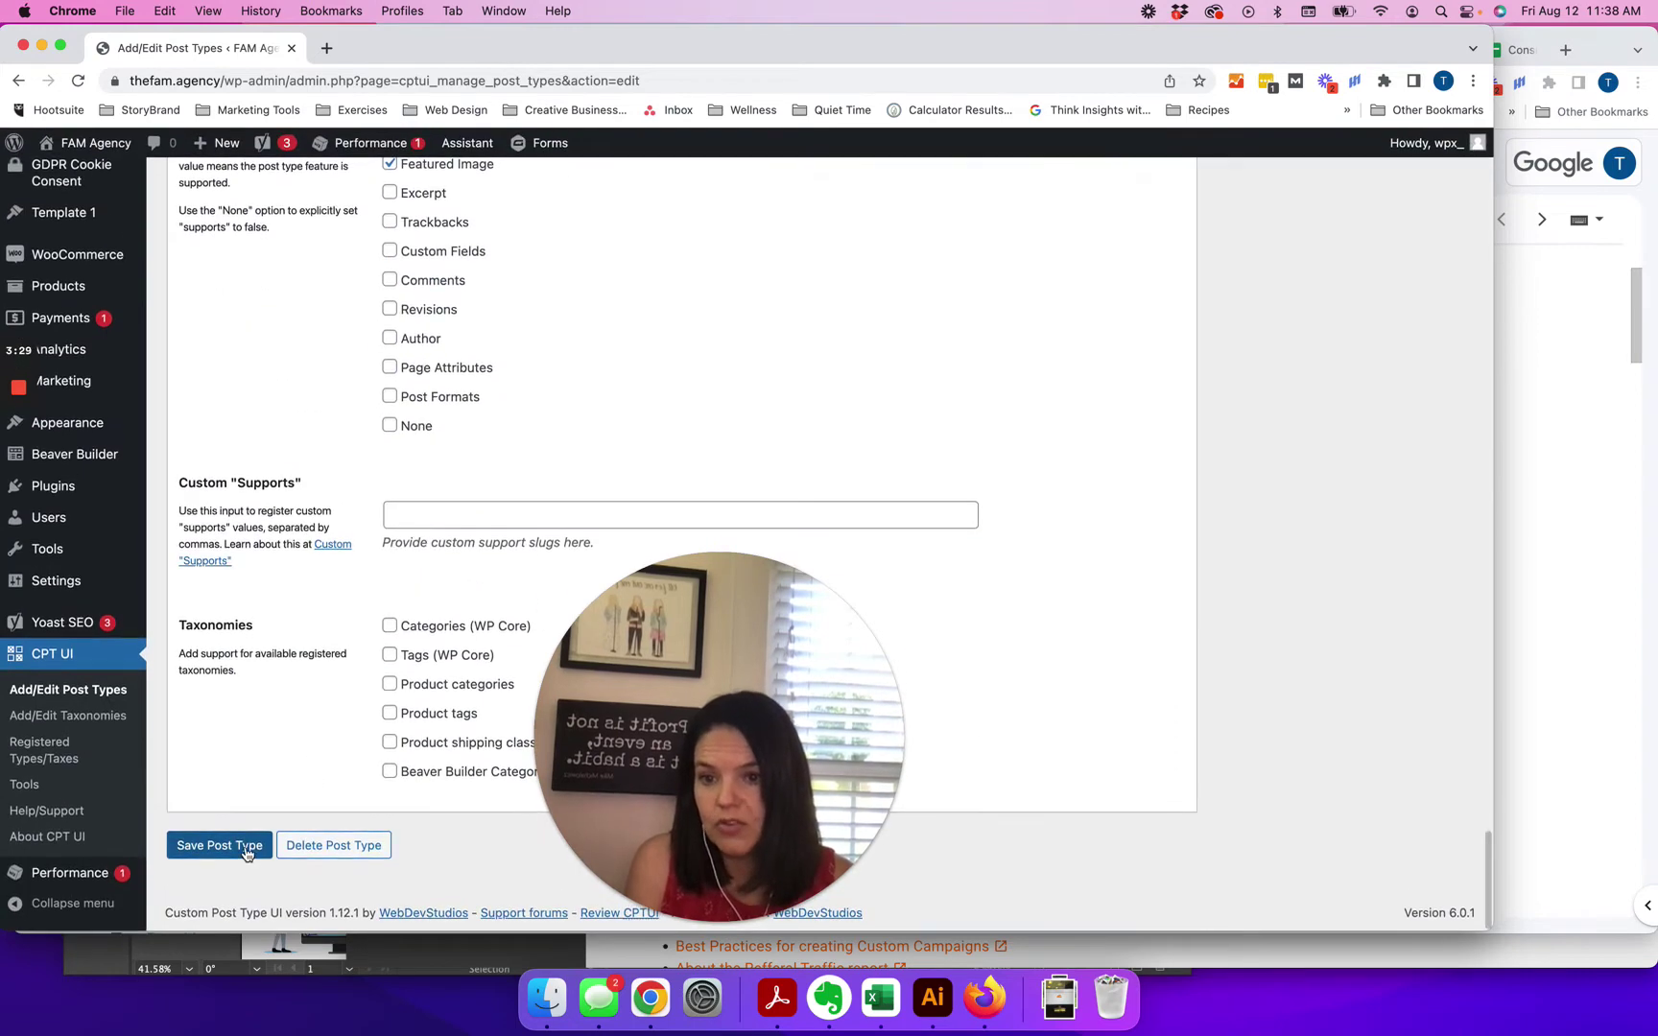
left_click(248, 844)
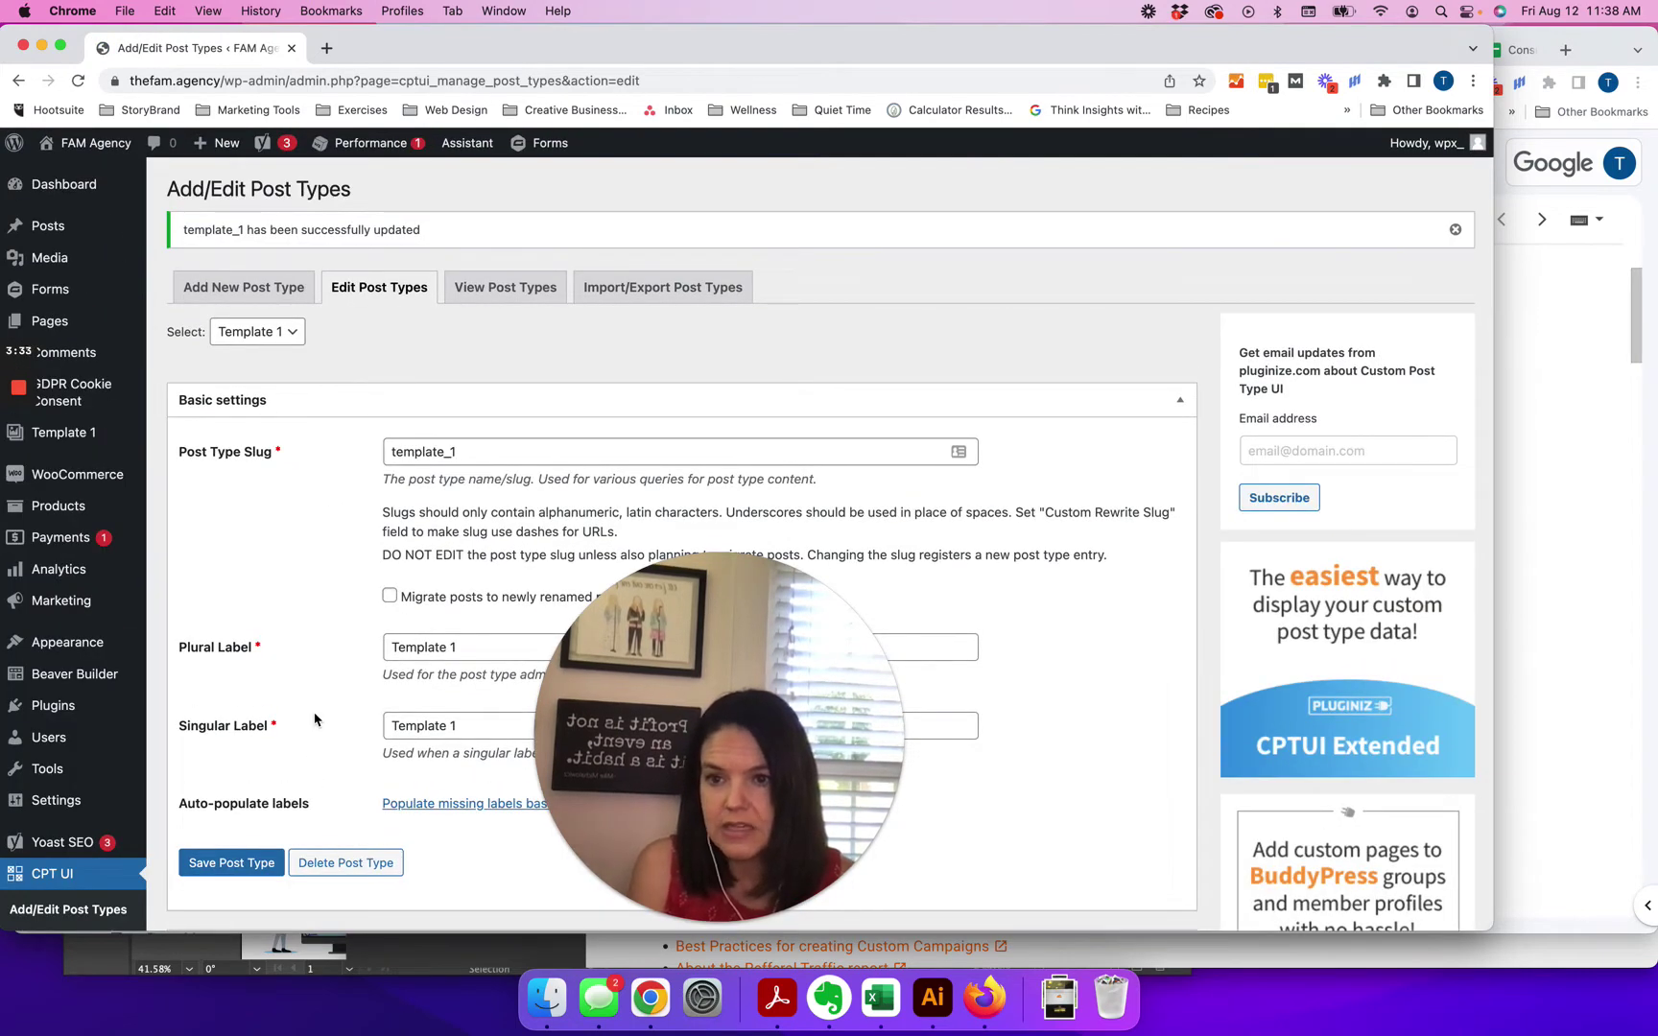
Add a new Template 1 post titled "Website Template 1 Example" and publish it
mouse_move(67, 448)
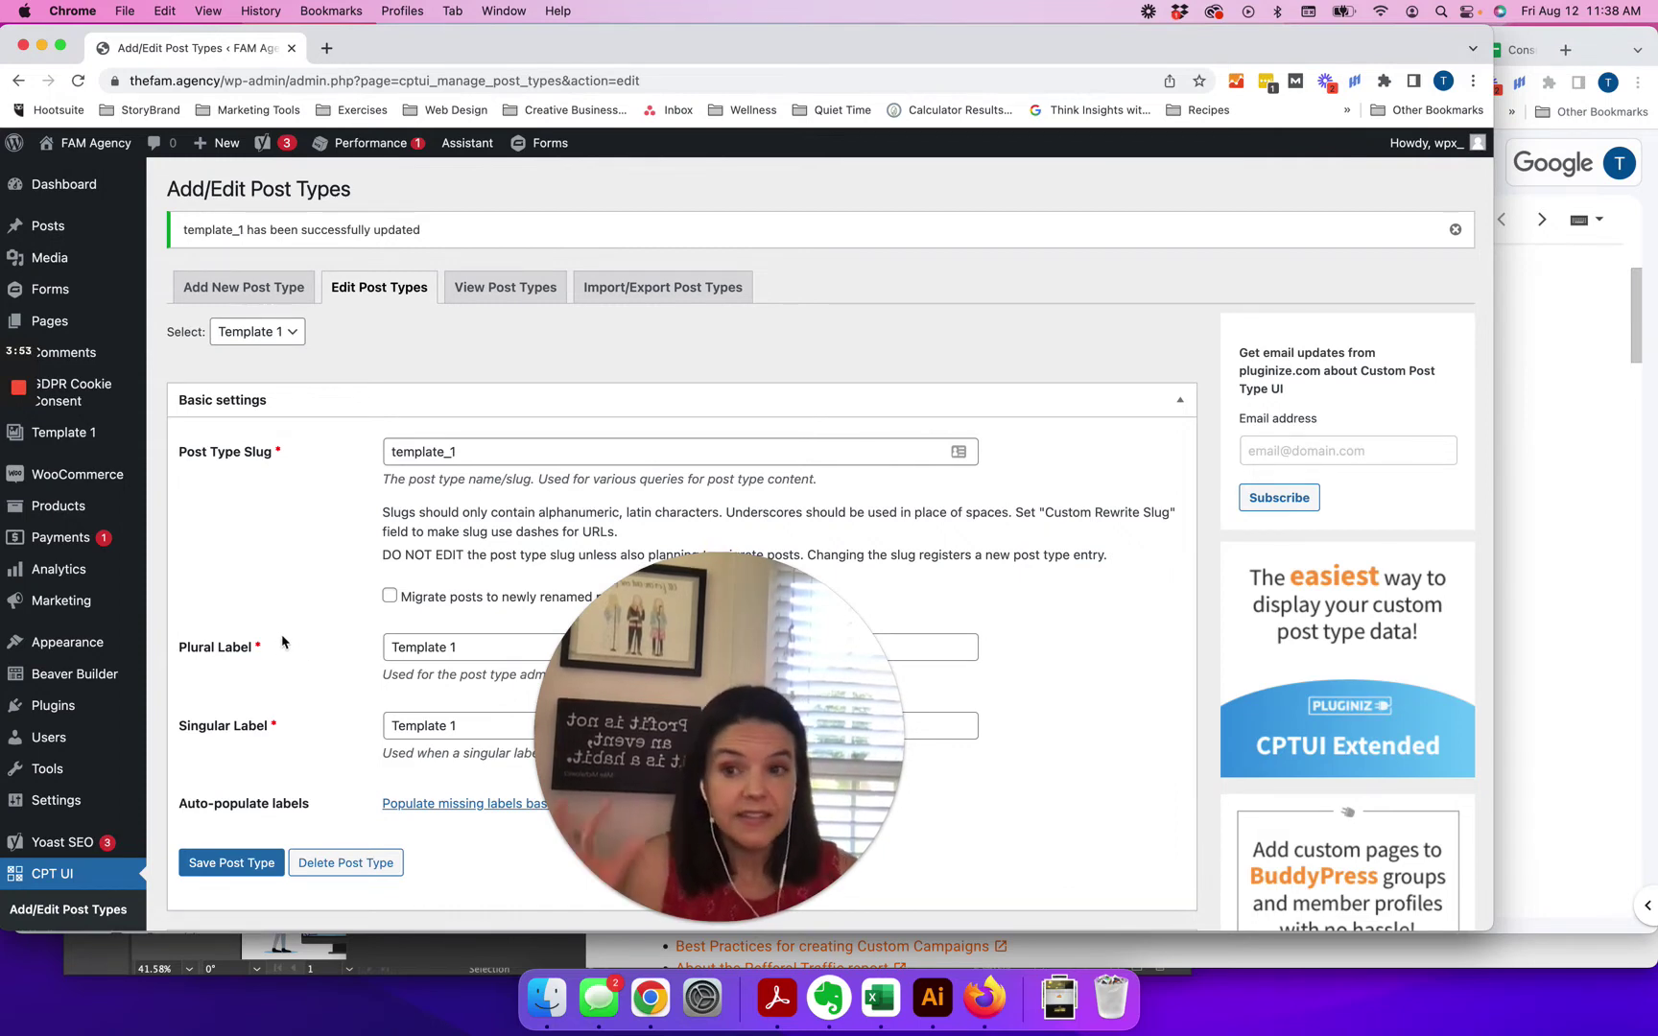
left_click(84, 437)
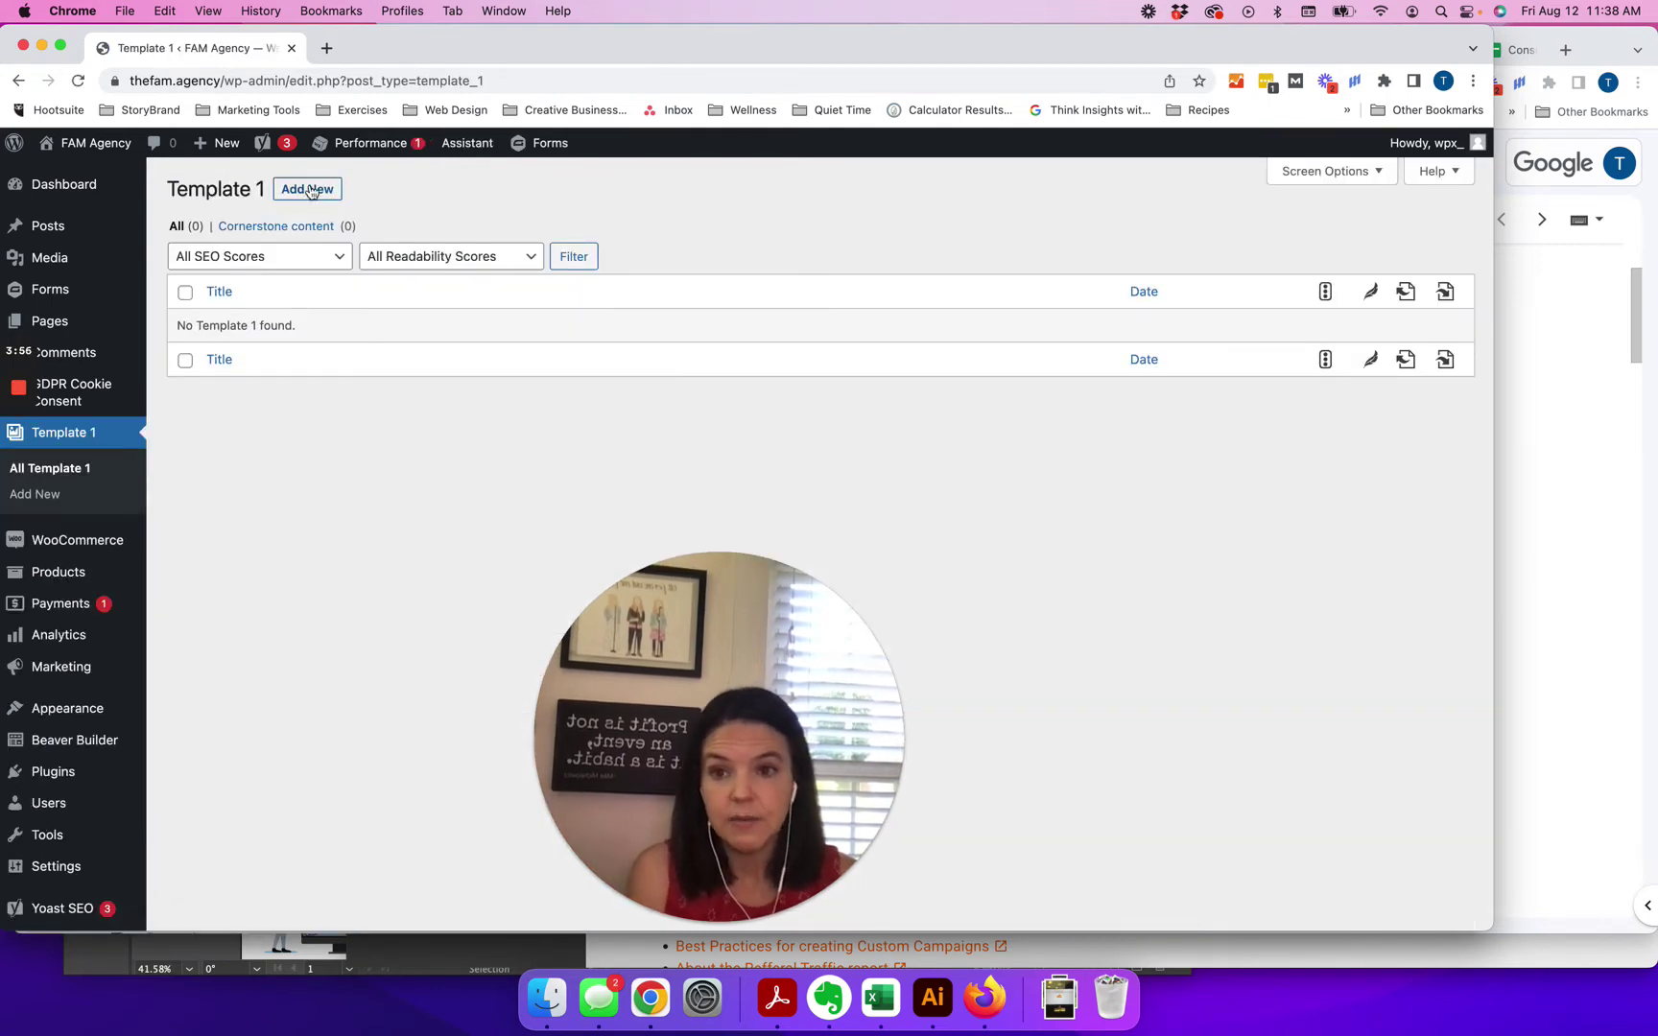
left_click(309, 190)
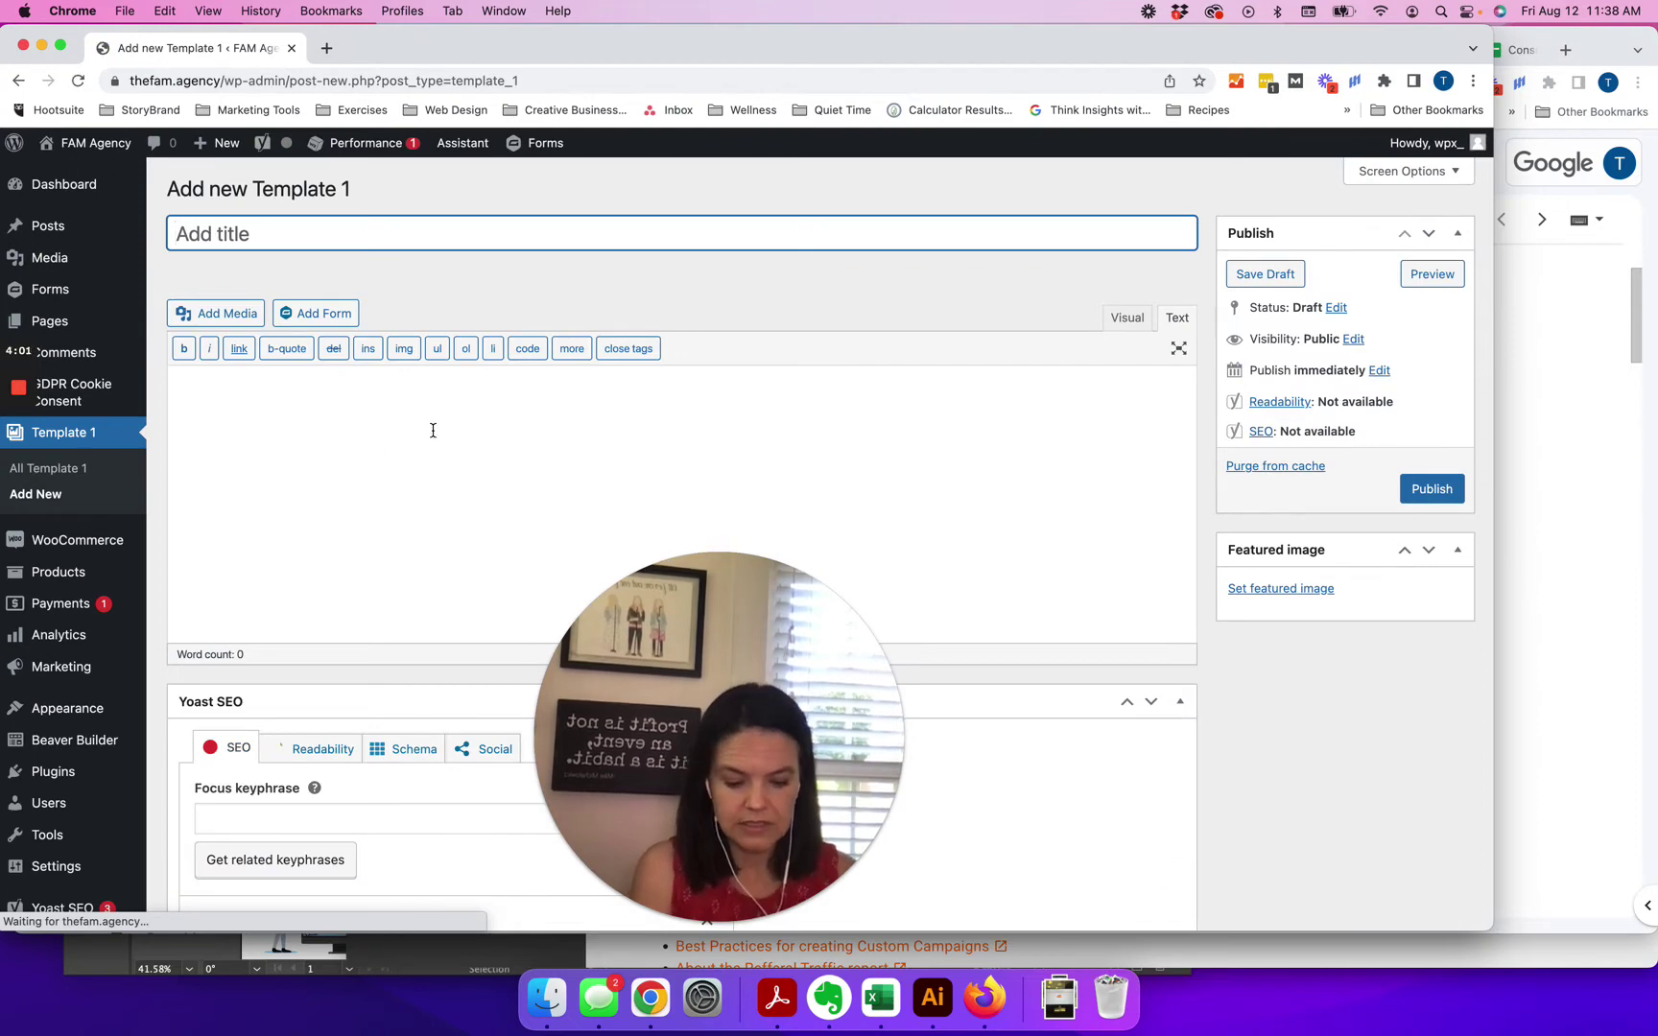
type("Website T")
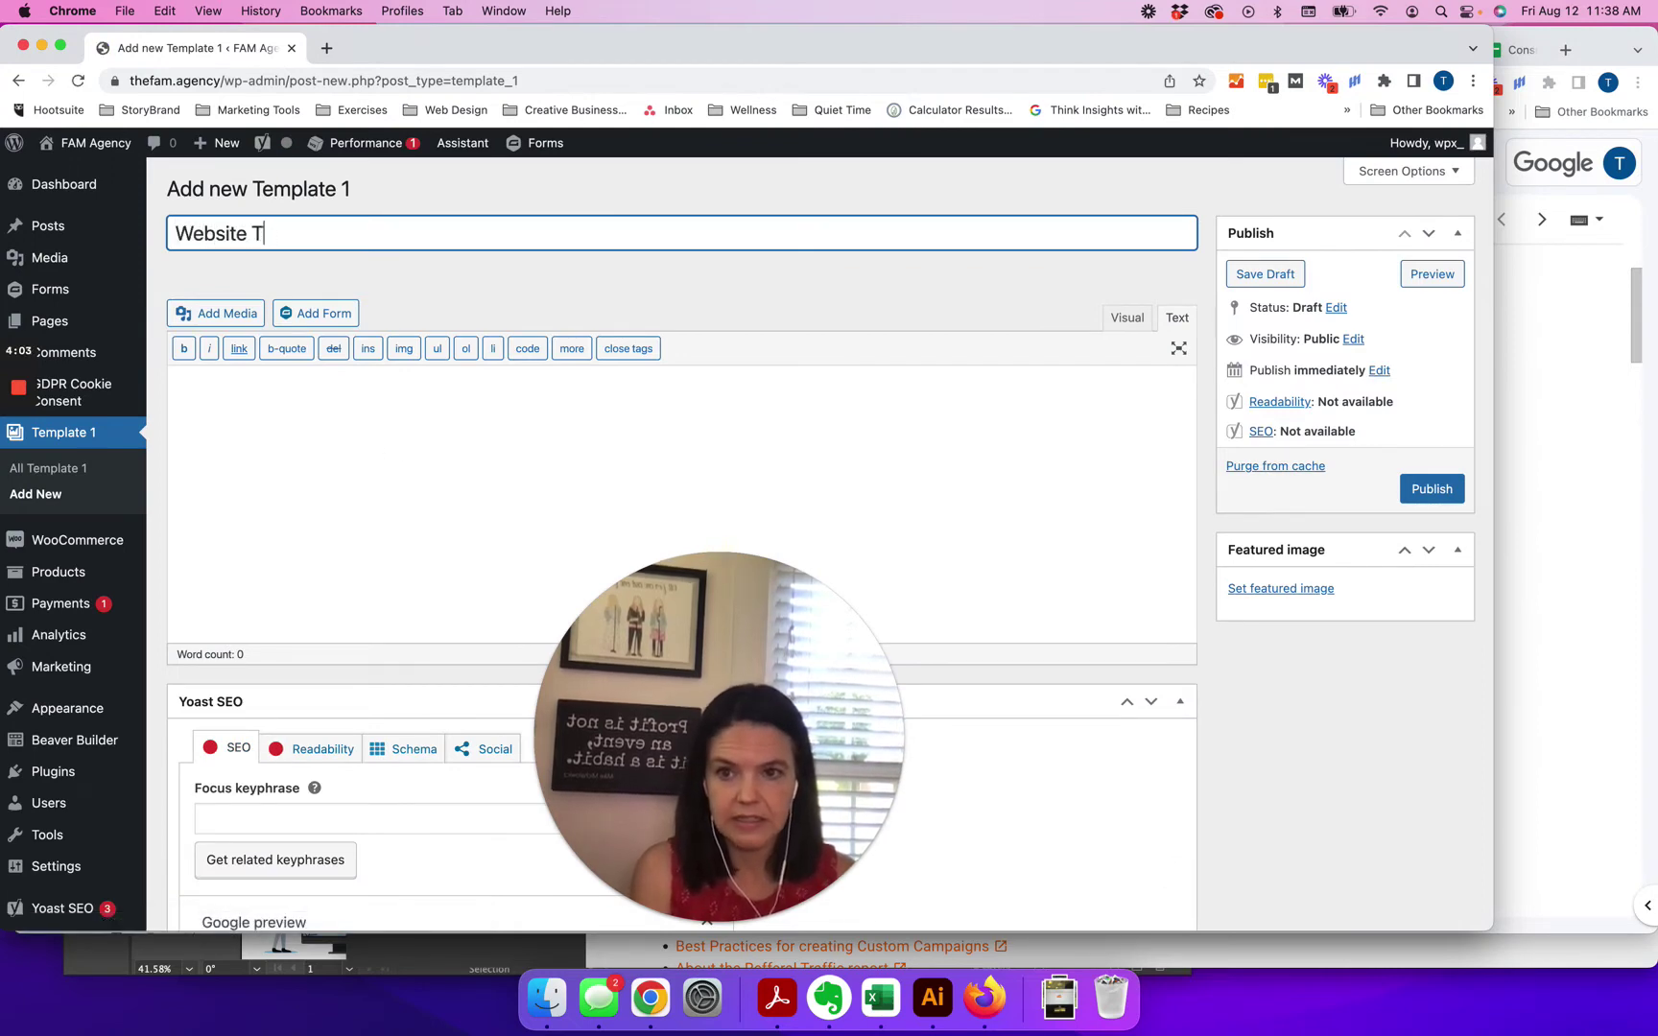
type("emplate 1")
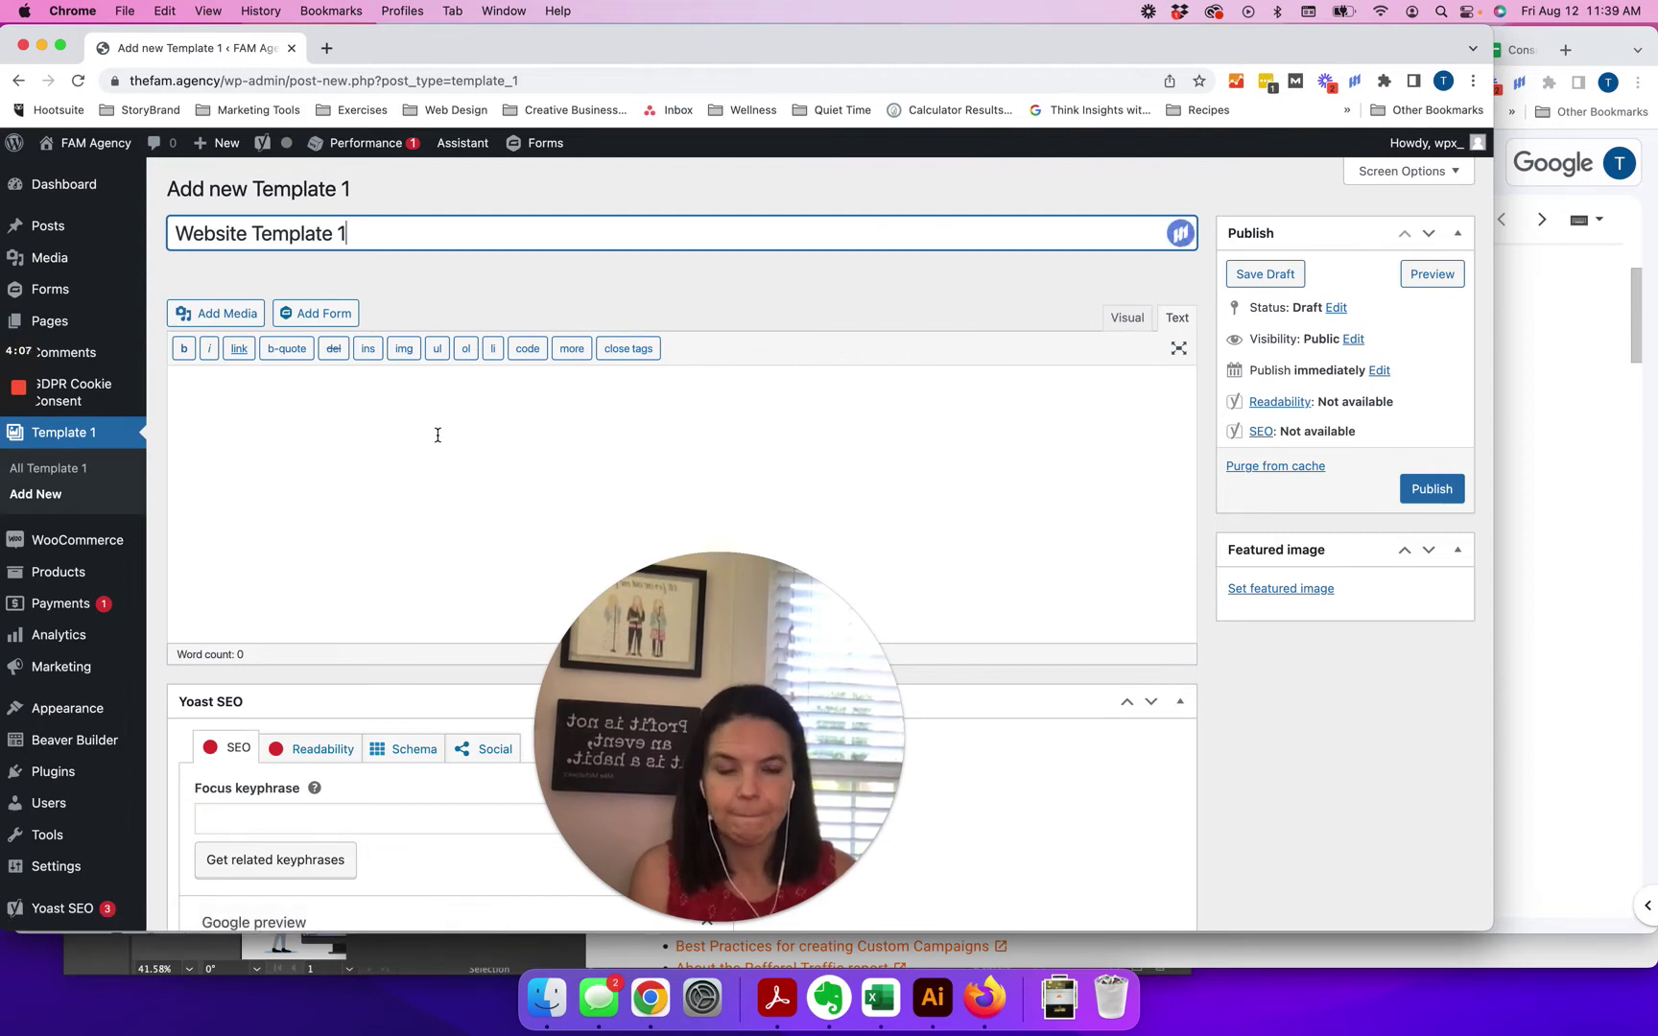
type(" Example")
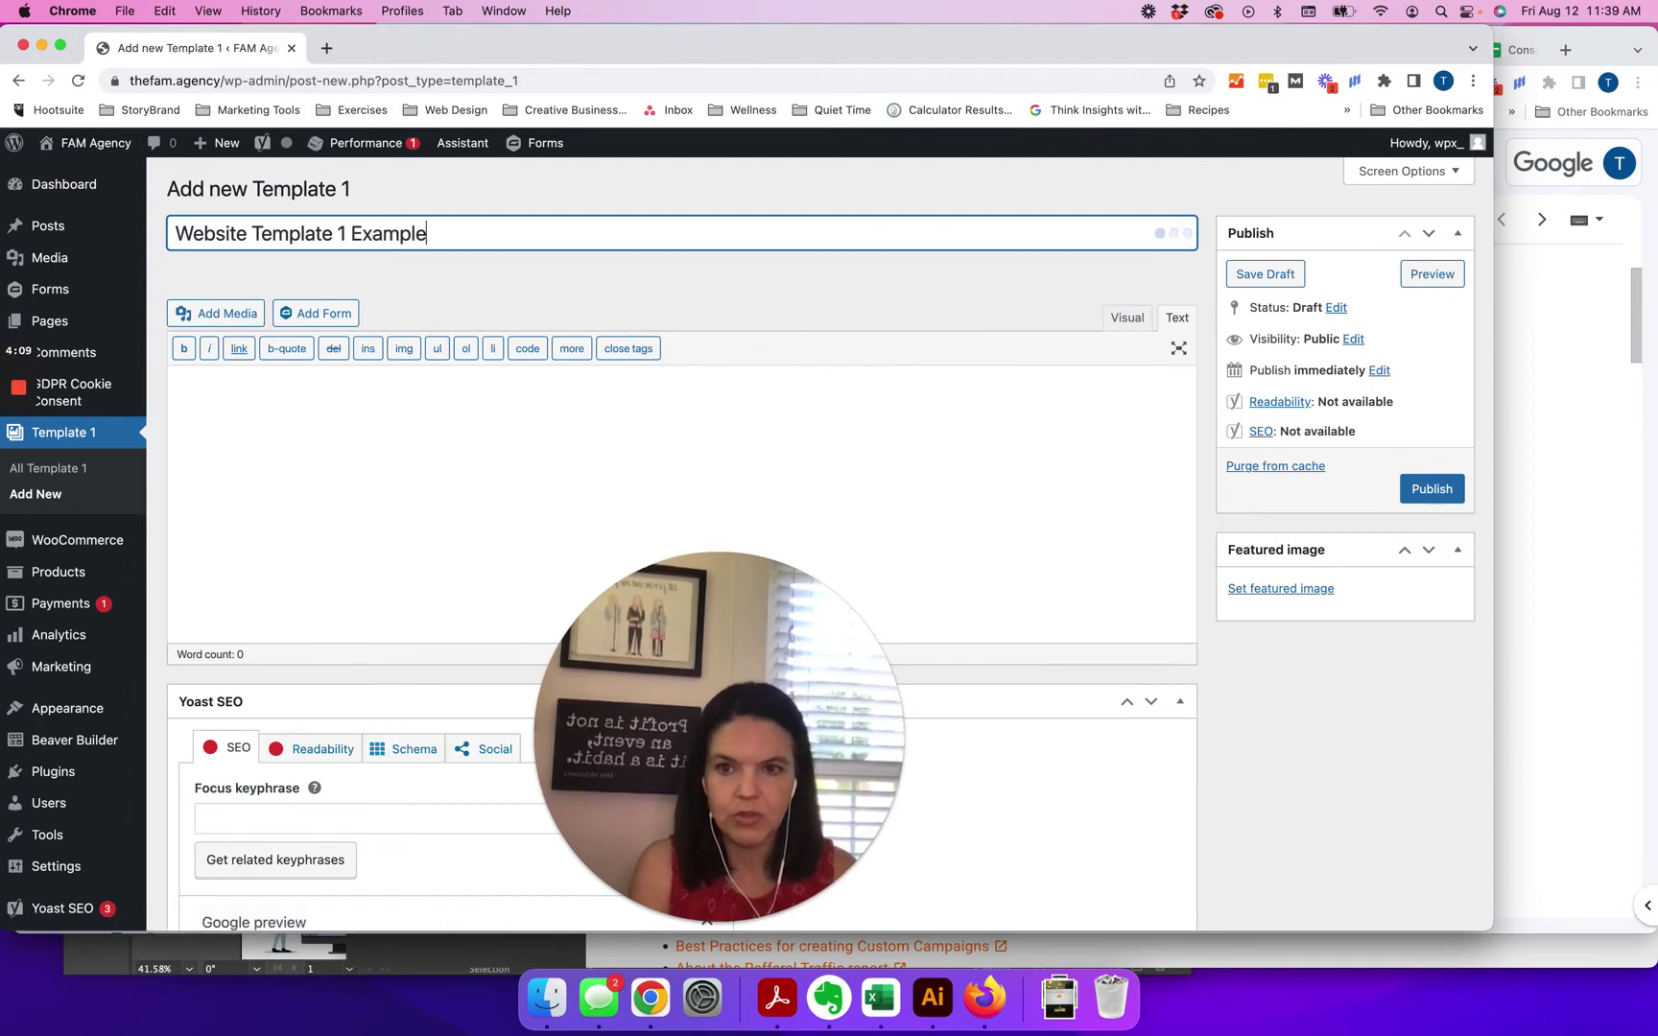
left_click(1455, 496)
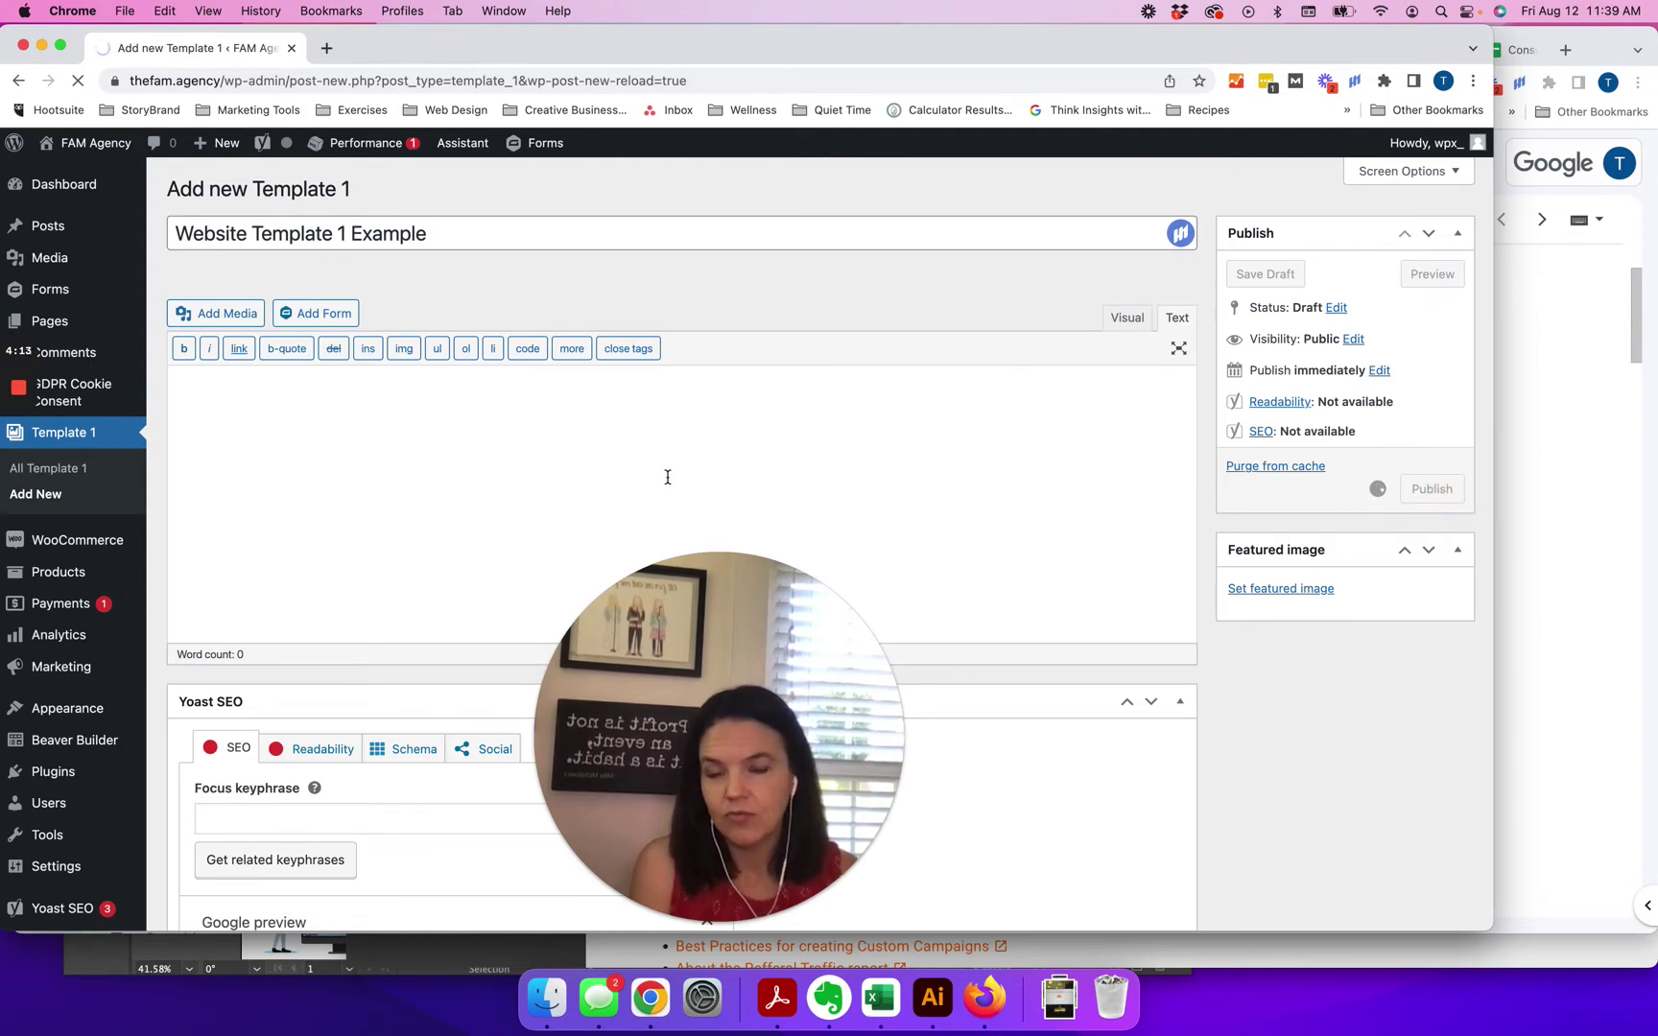
Open thefam.agency/template-1 in a new browser tab to check the post type's archive page
left_click(326, 47)
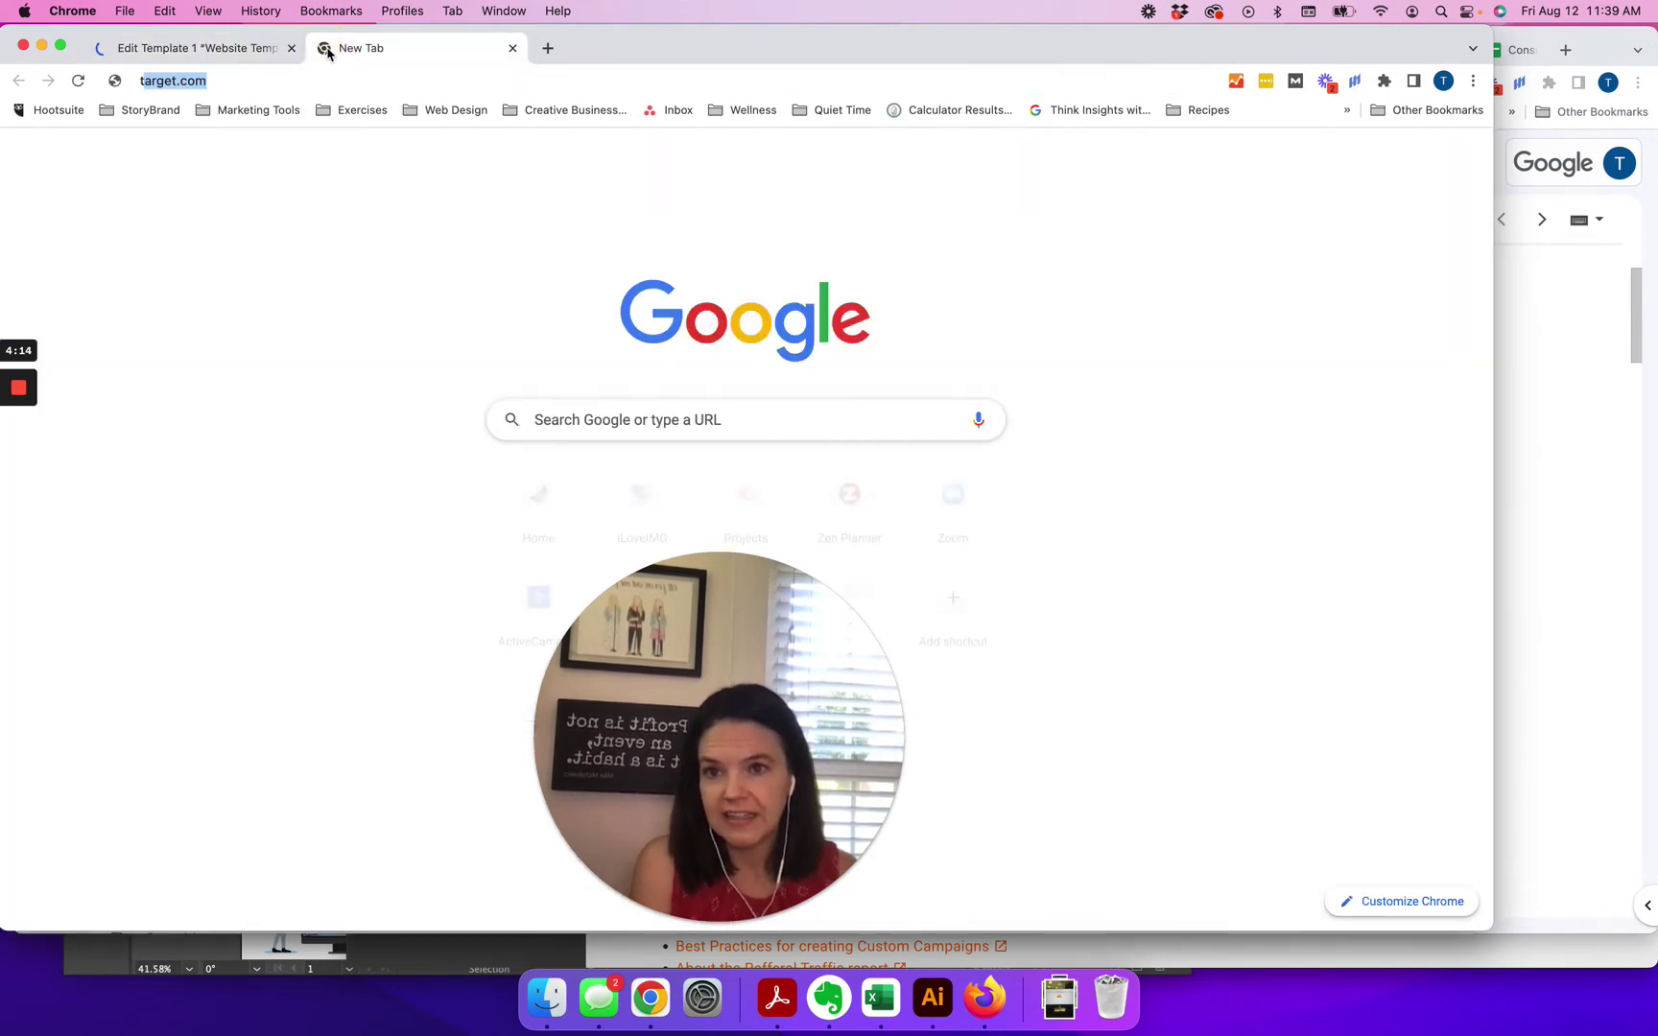
type("thefam.a")
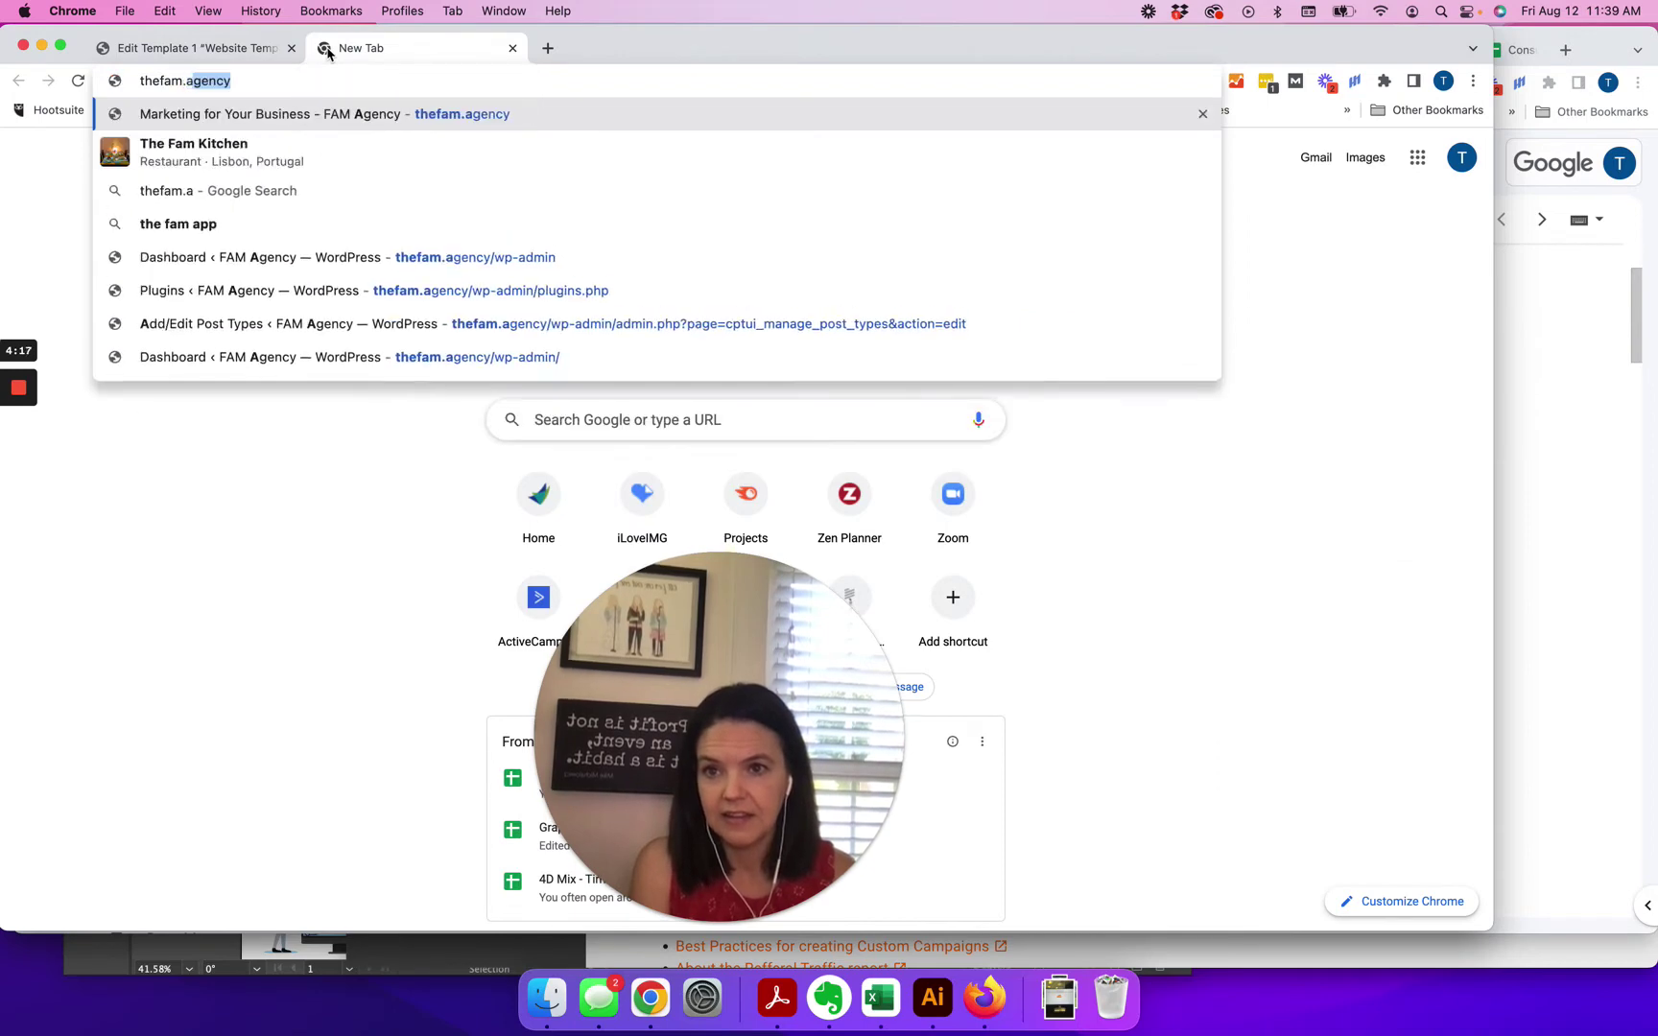
type("gency/")
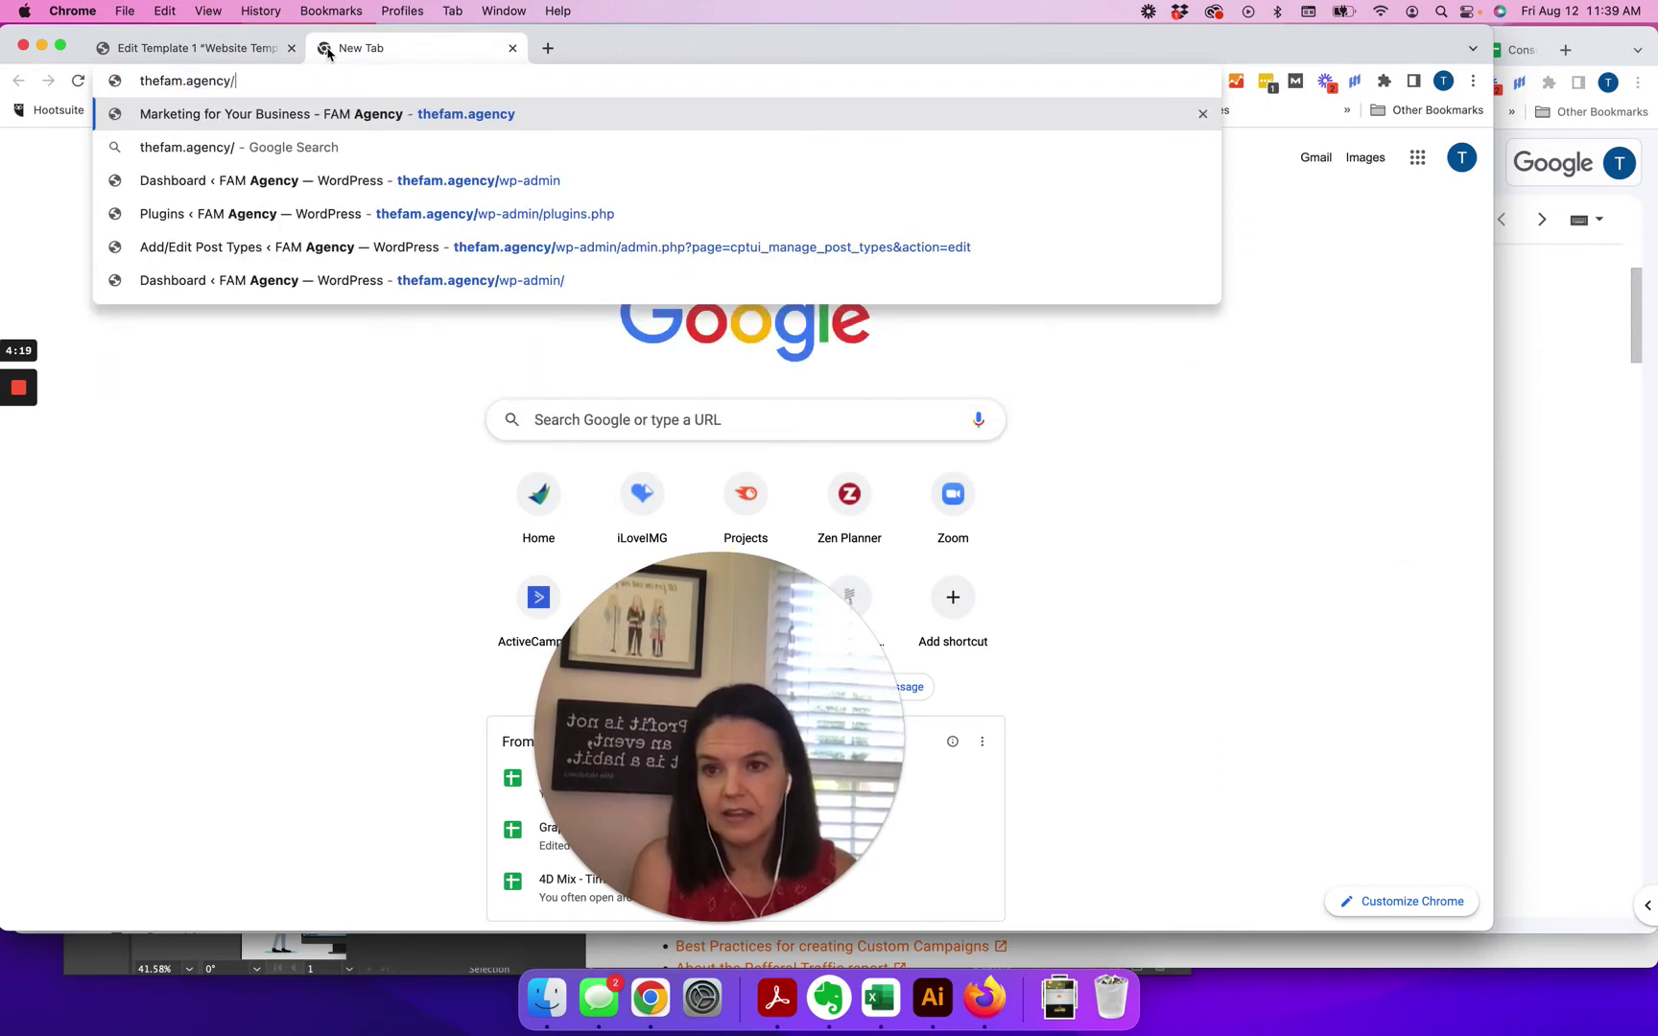
type("template-1")
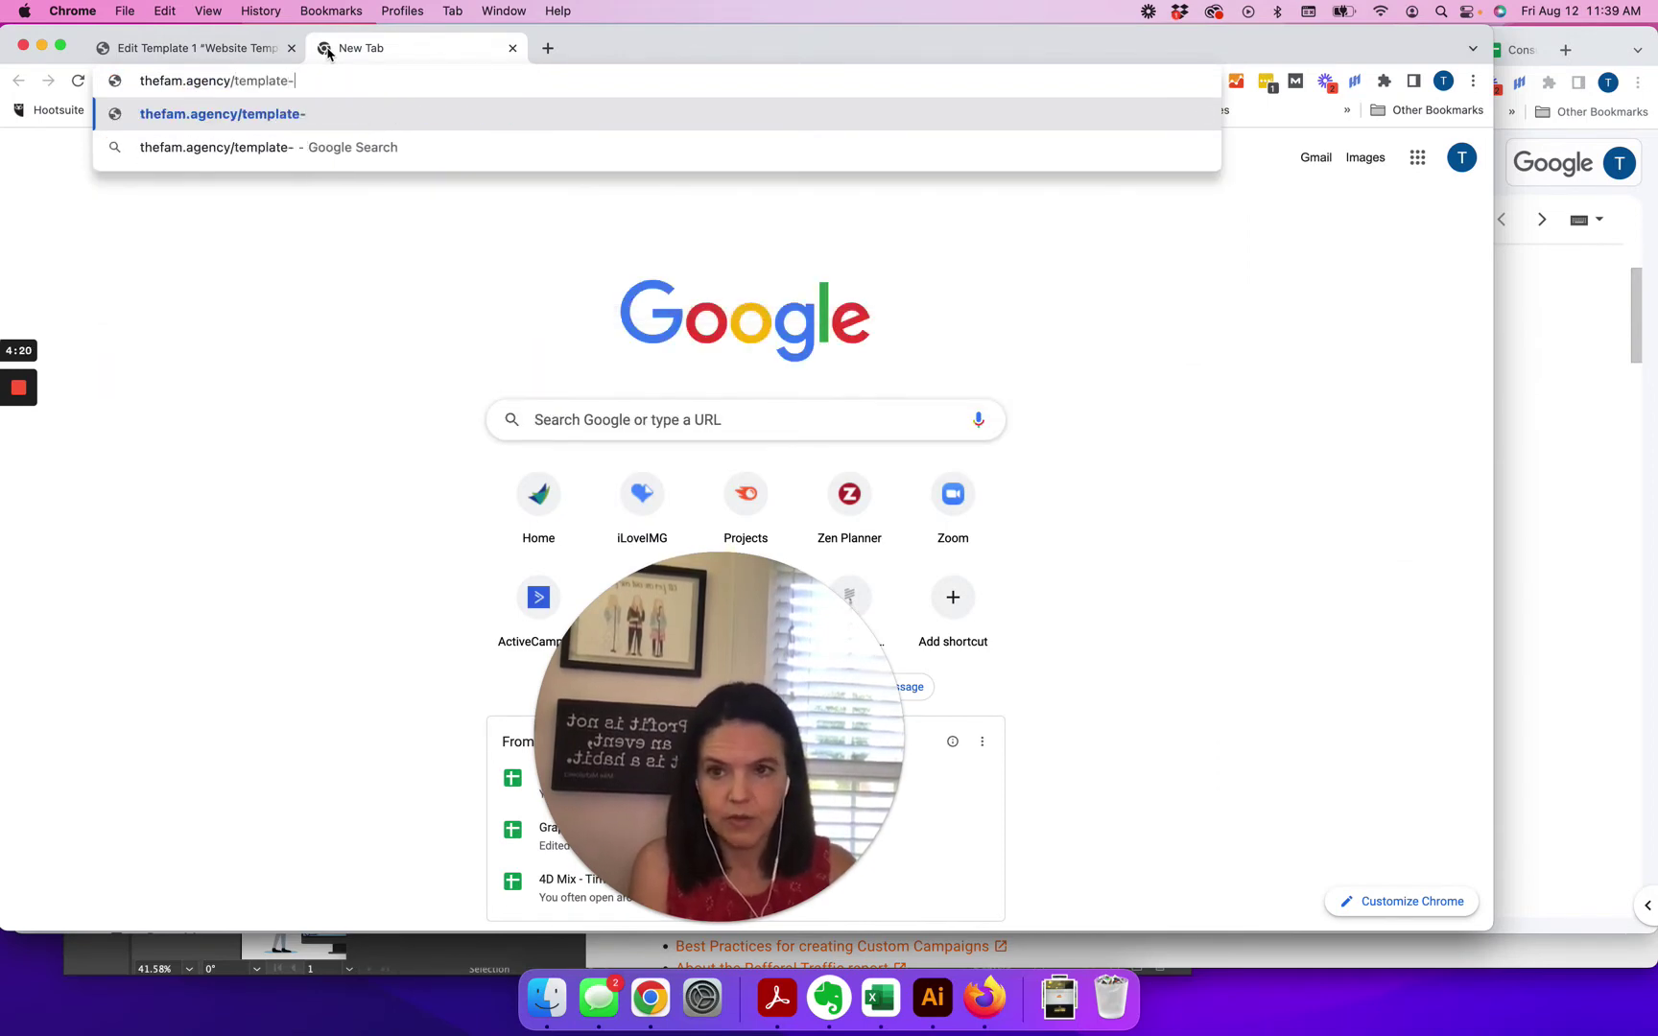
key("Return")
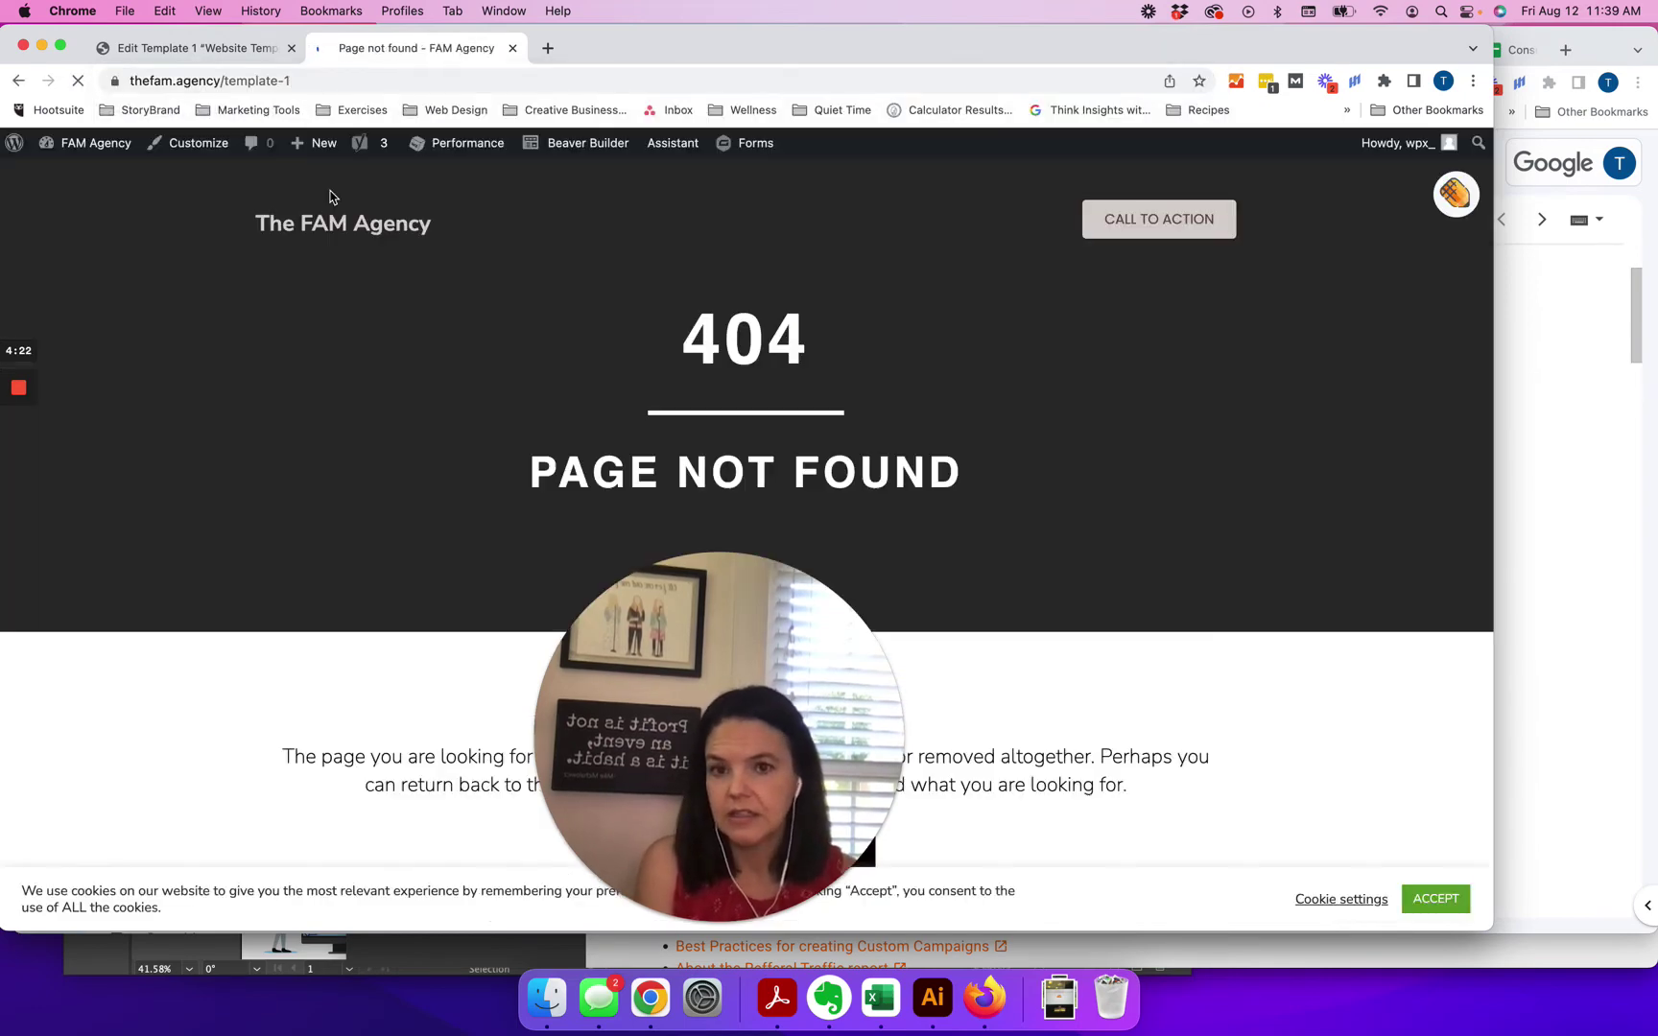
left_click(216, 48)
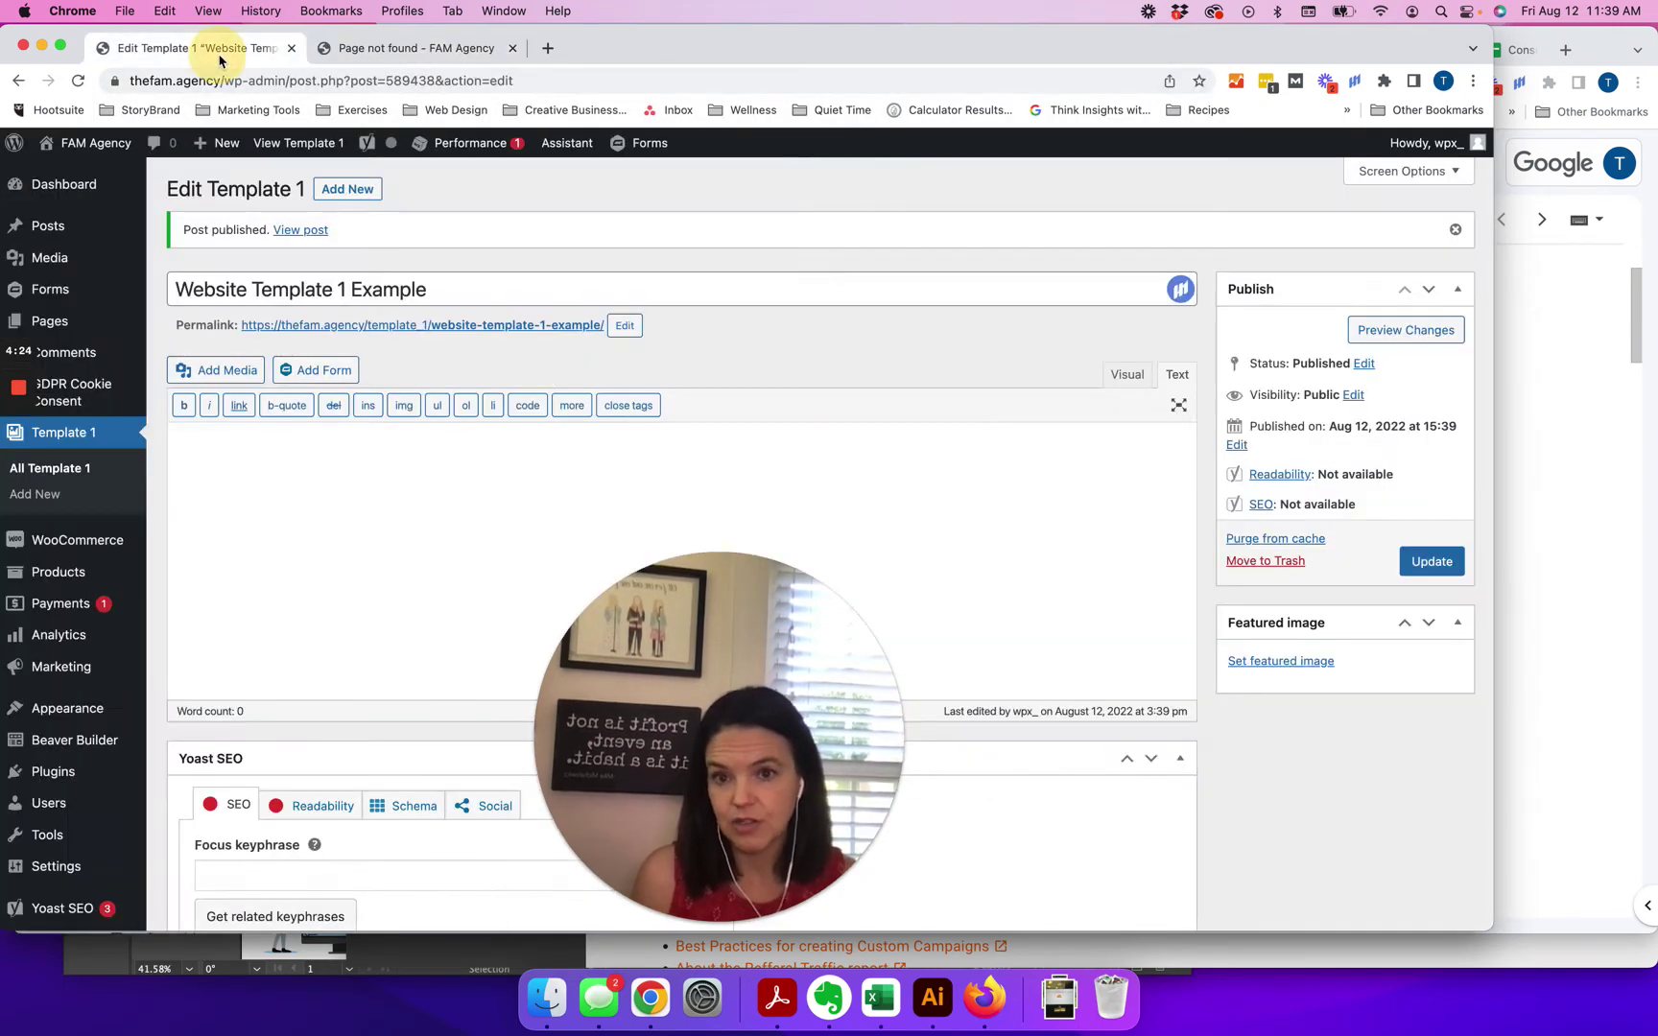
left_click(402, 53)
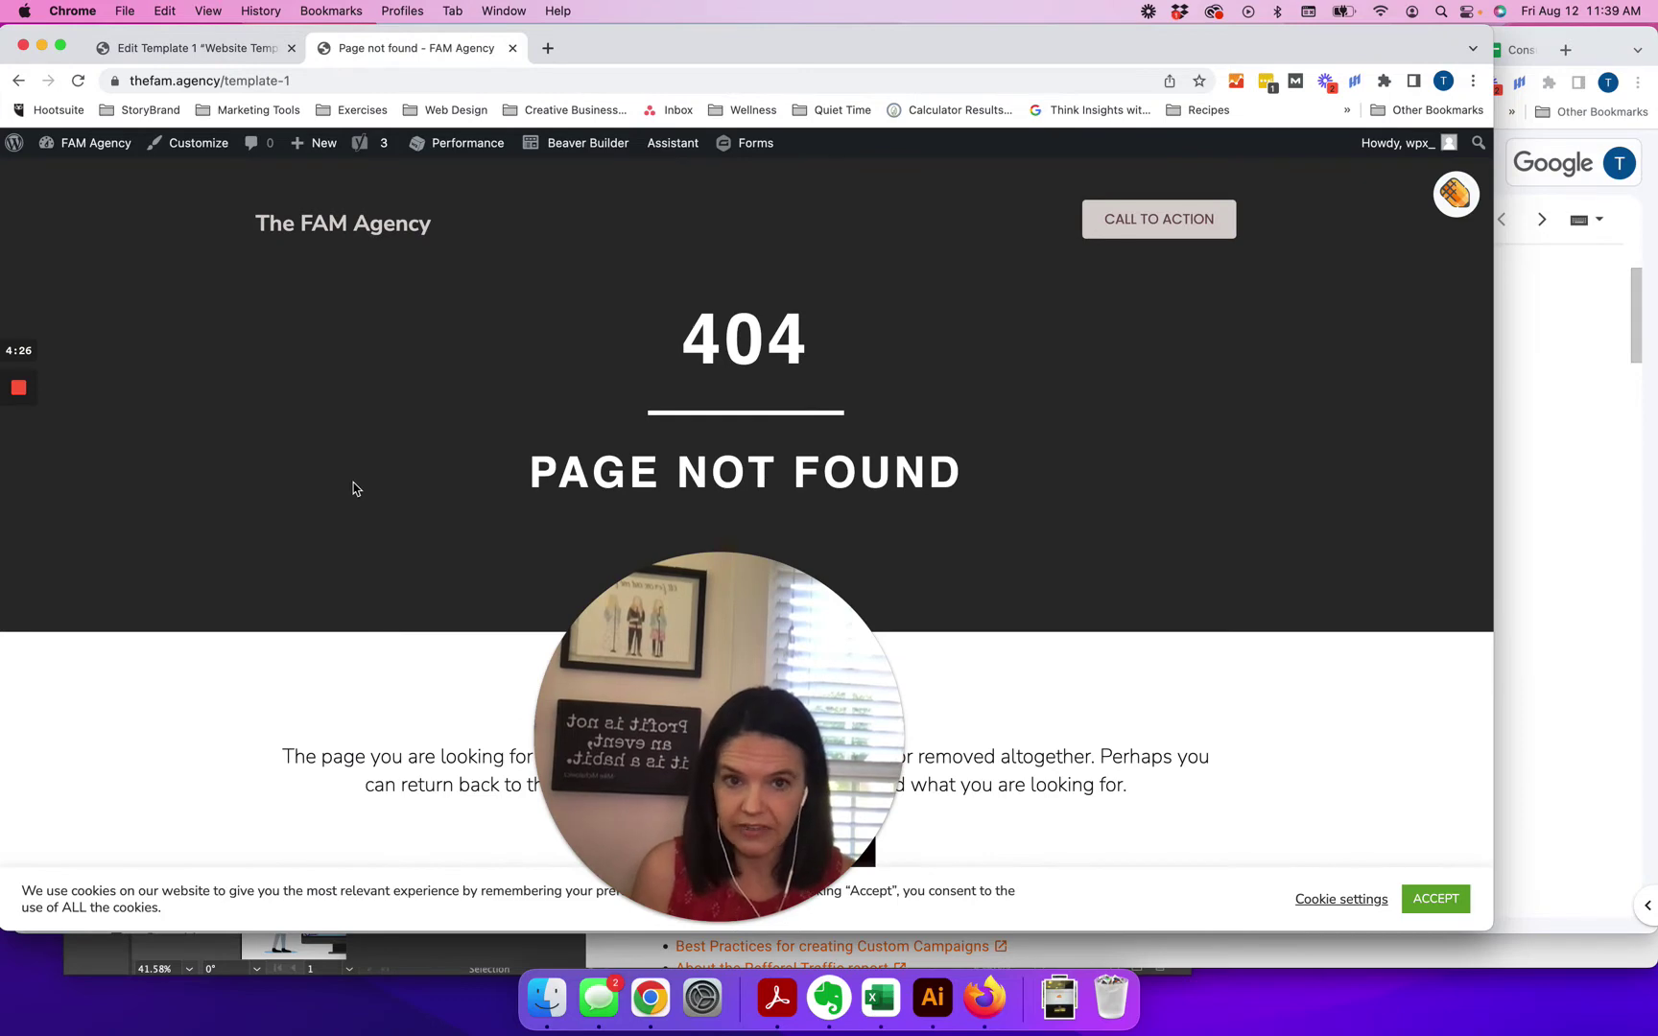
scroll(355, 484, "down", 5)
scroll(355, 484, "up", 5)
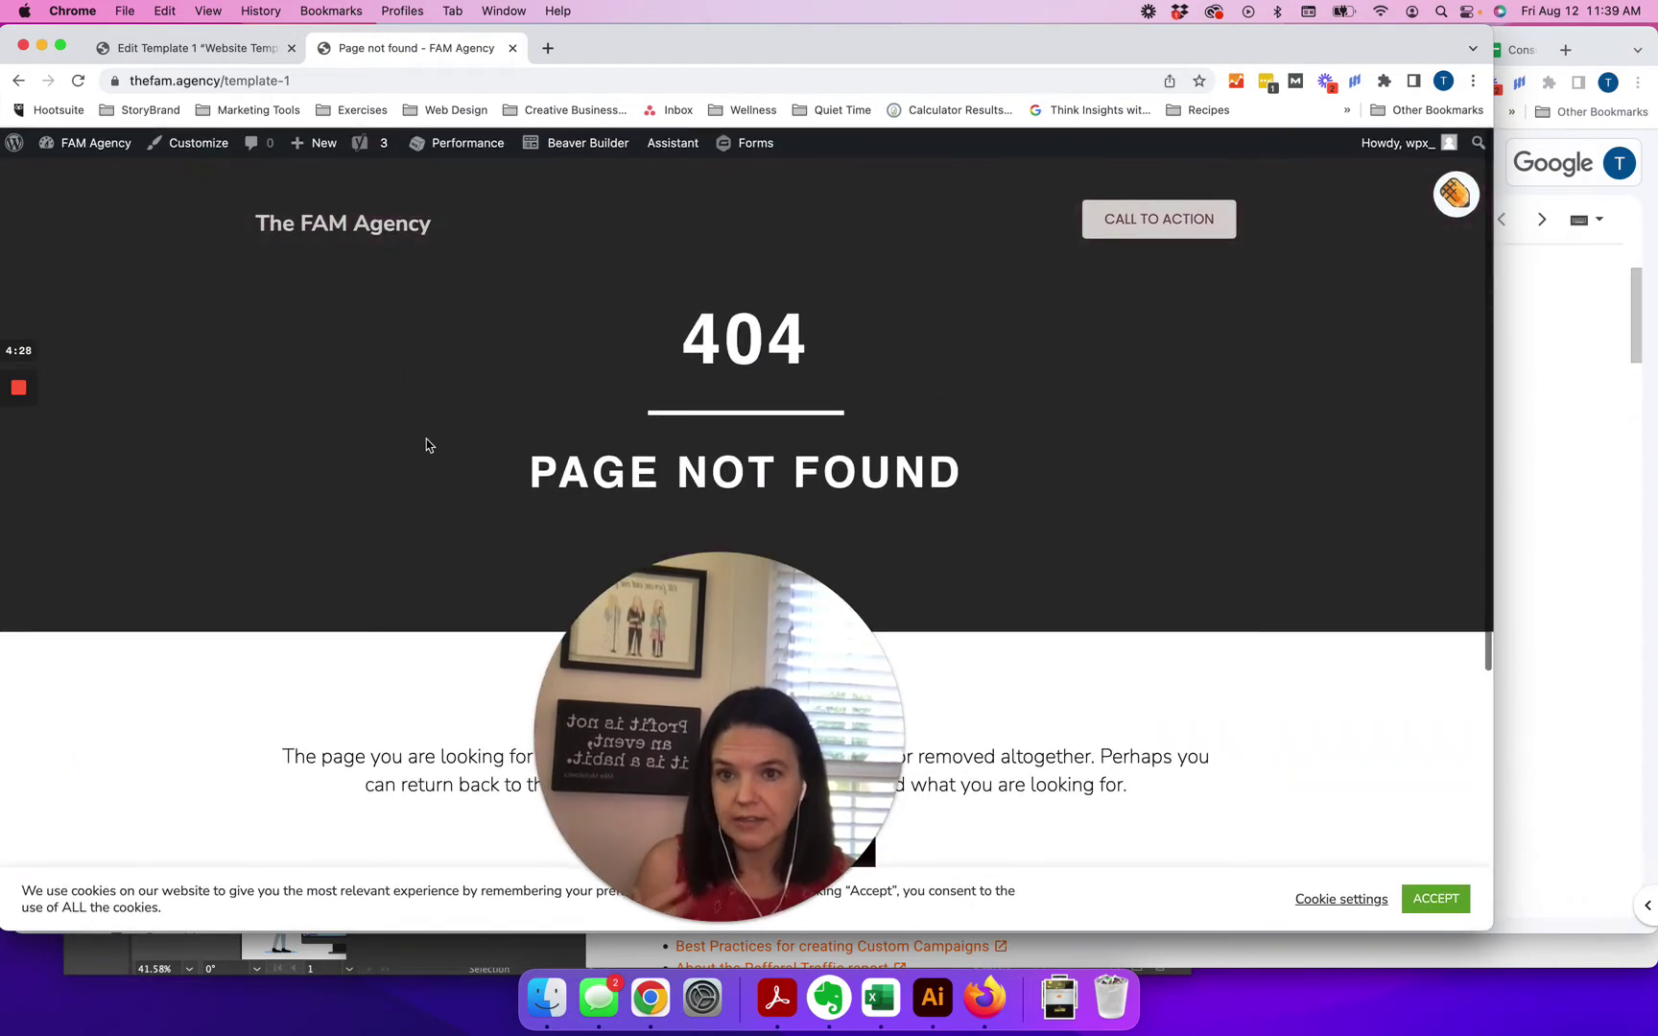
Return to the WordPress admin and open the CPT UI editing page for the Template 1 post type
left_click(213, 53)
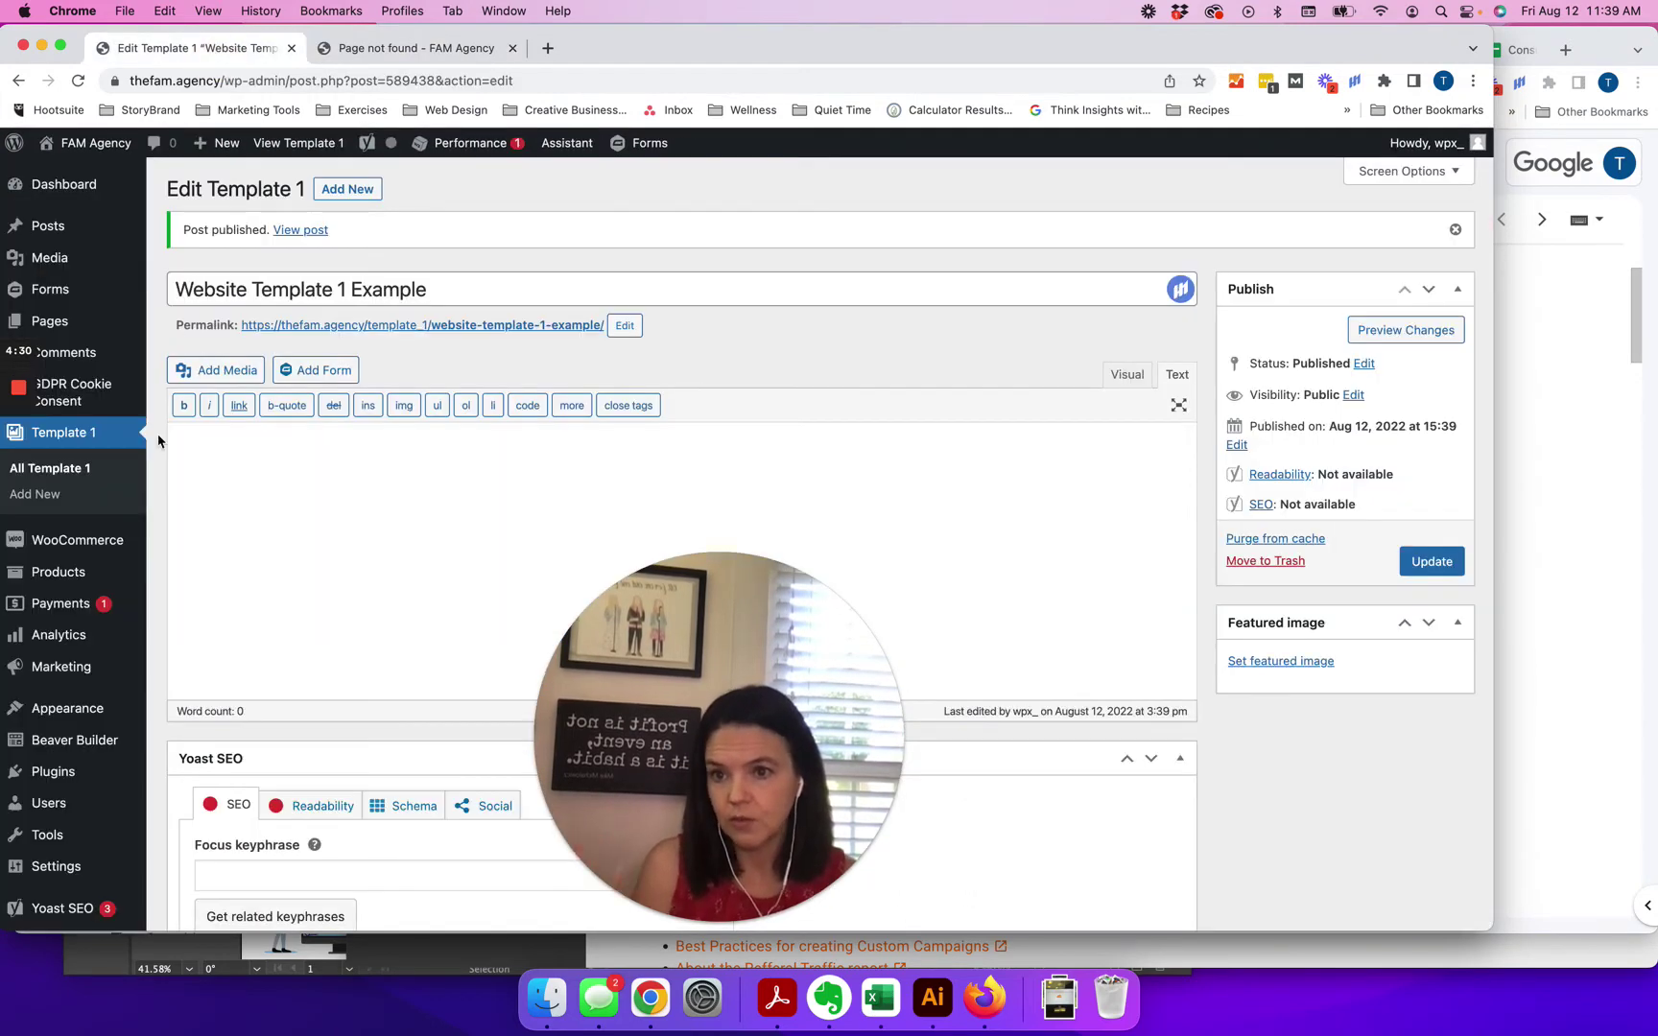
scroll(78, 736, "down", 6)
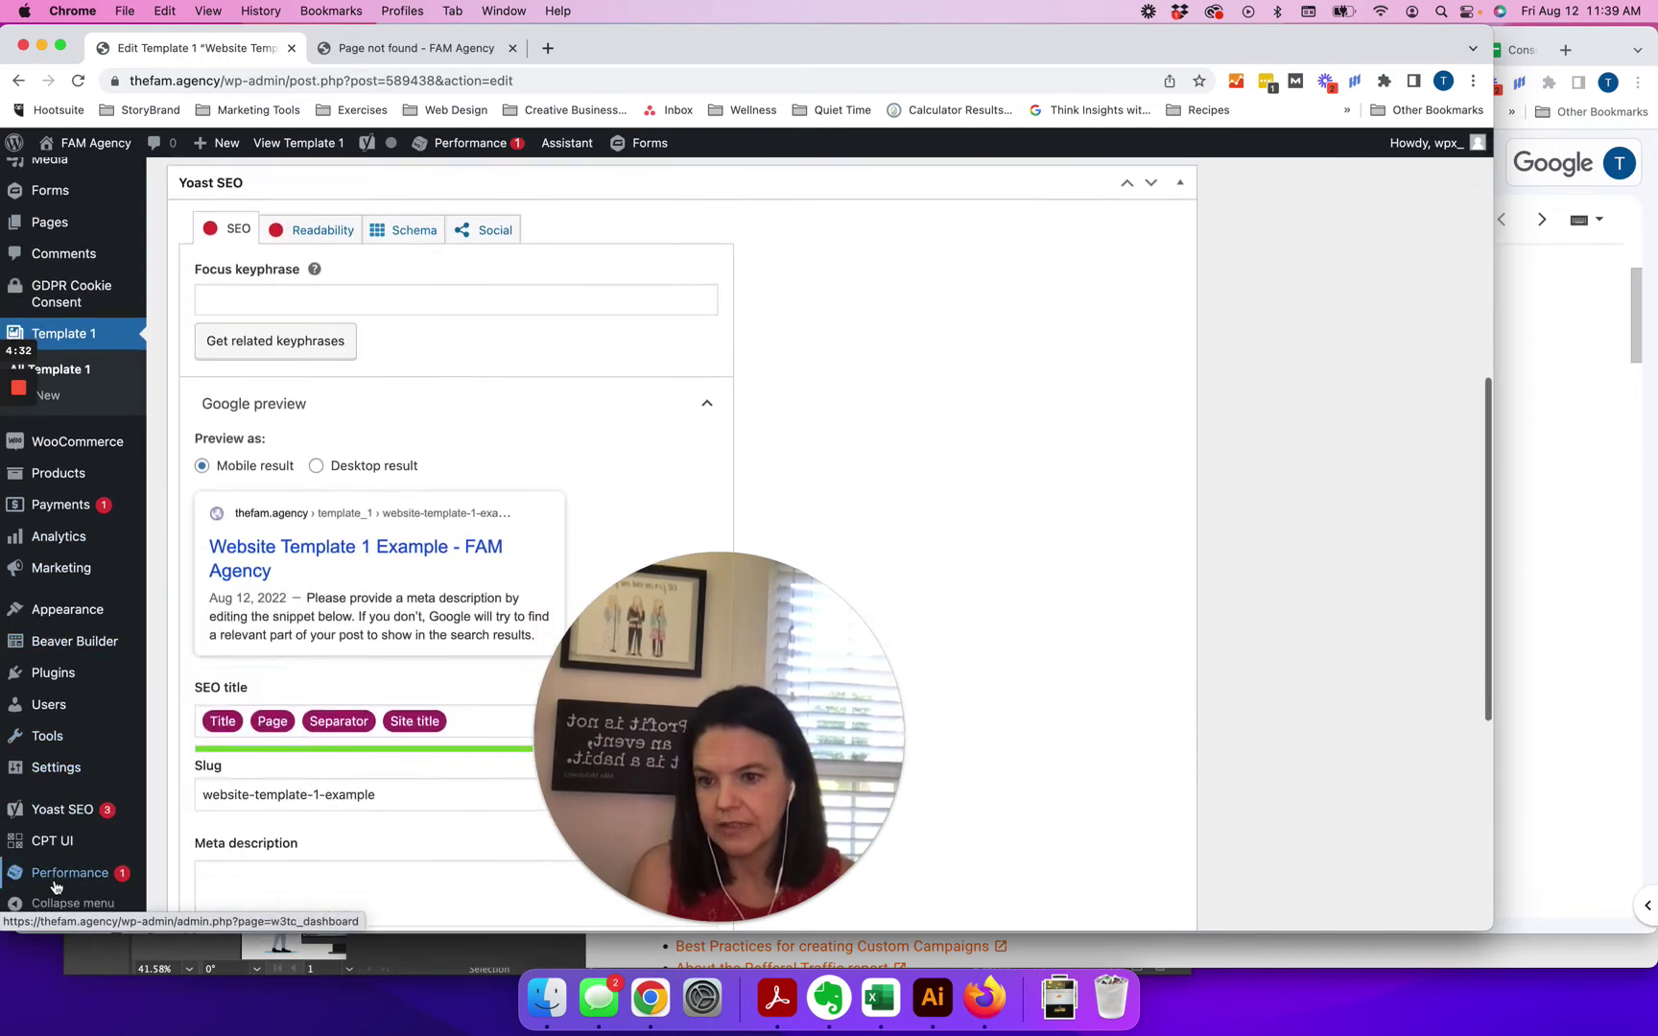
mouse_move(52, 844)
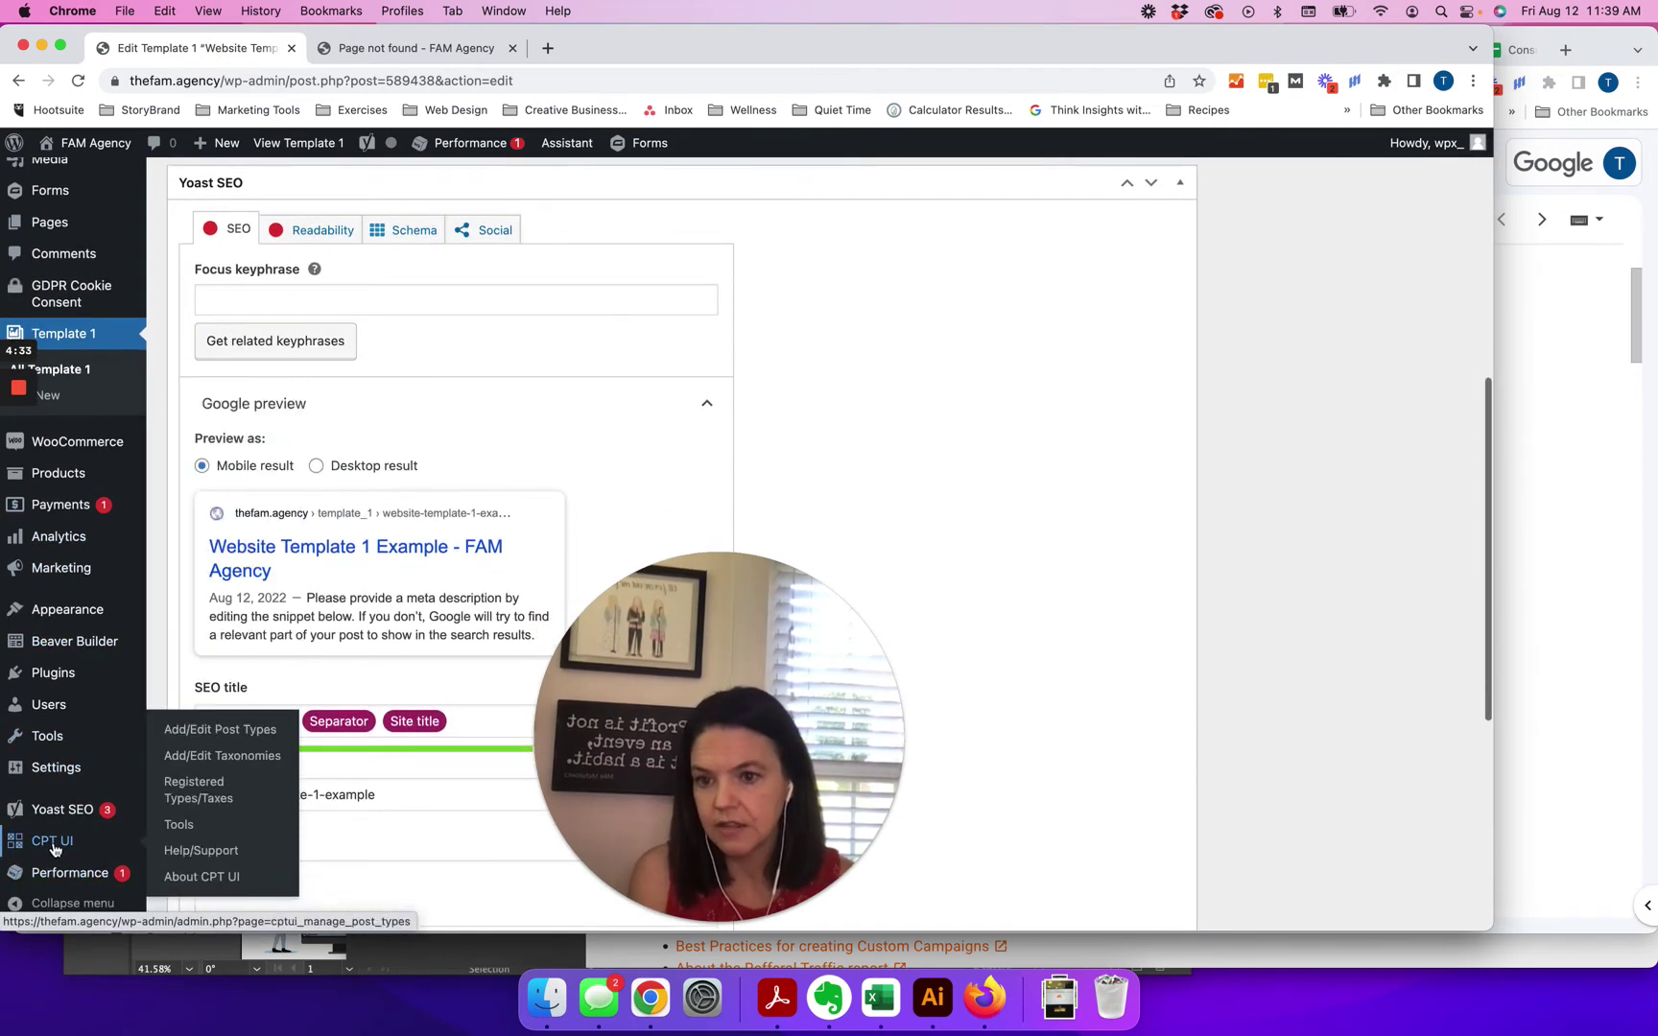
left_click(208, 731)
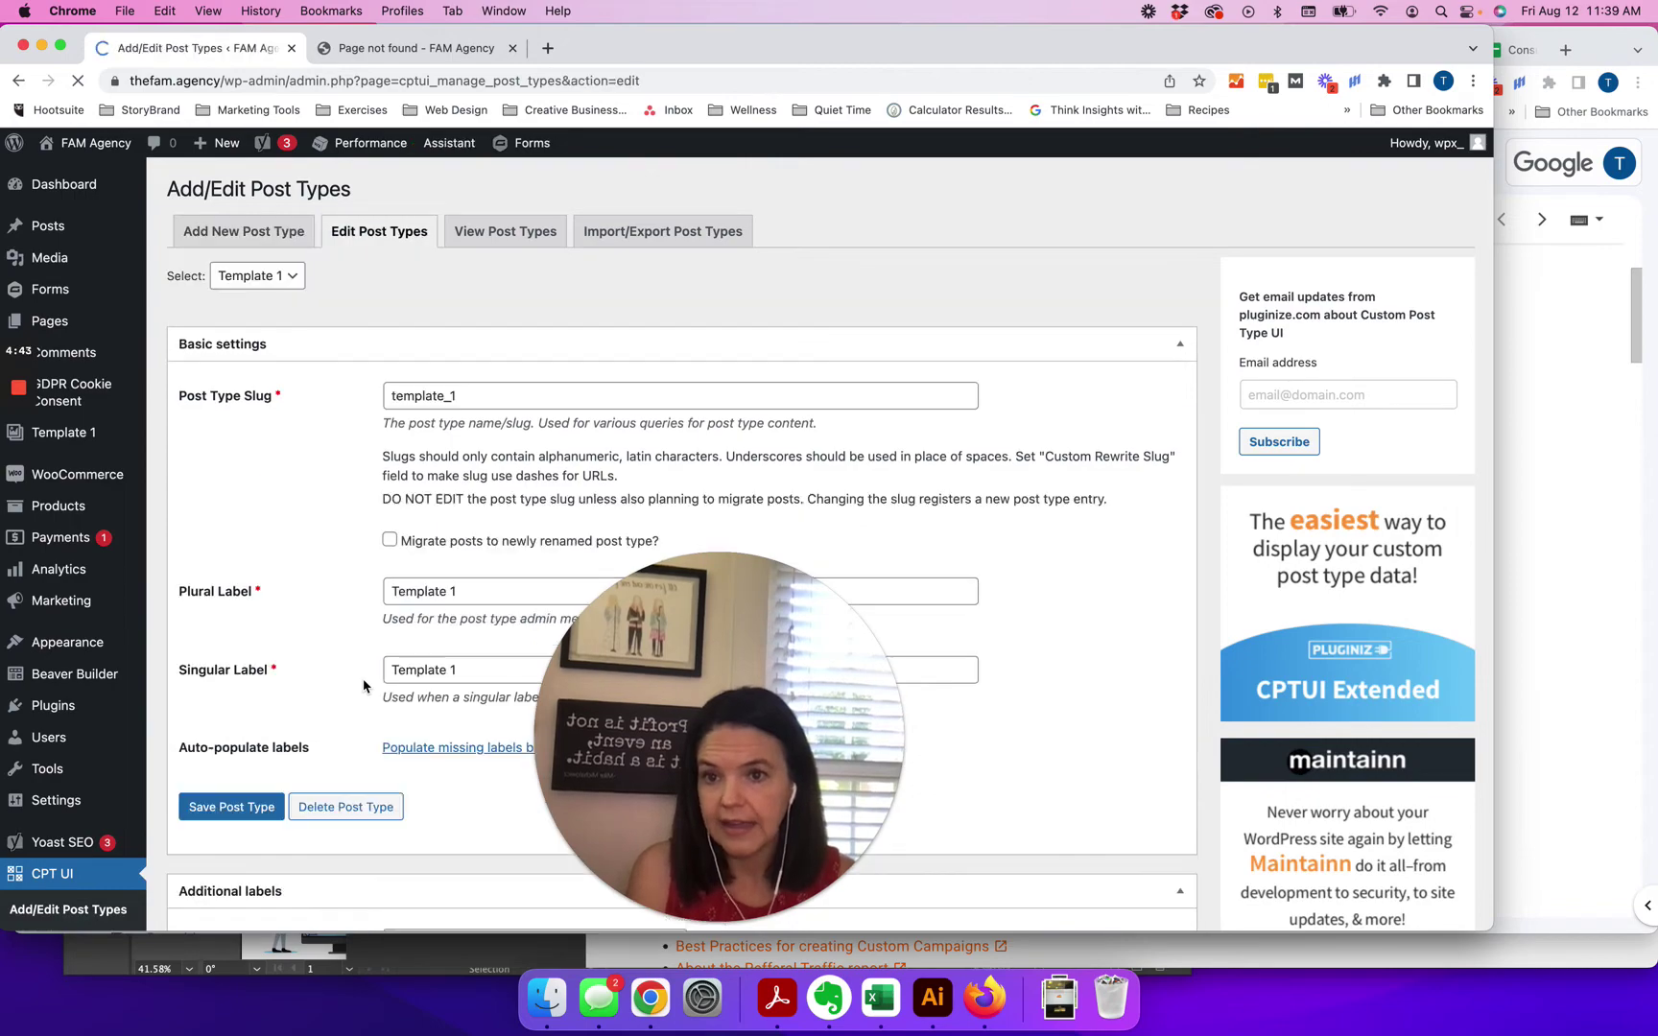
Change the Has Archive setting of the Template 1 post type and save the post type
scroll(402, 749, "down", 15)
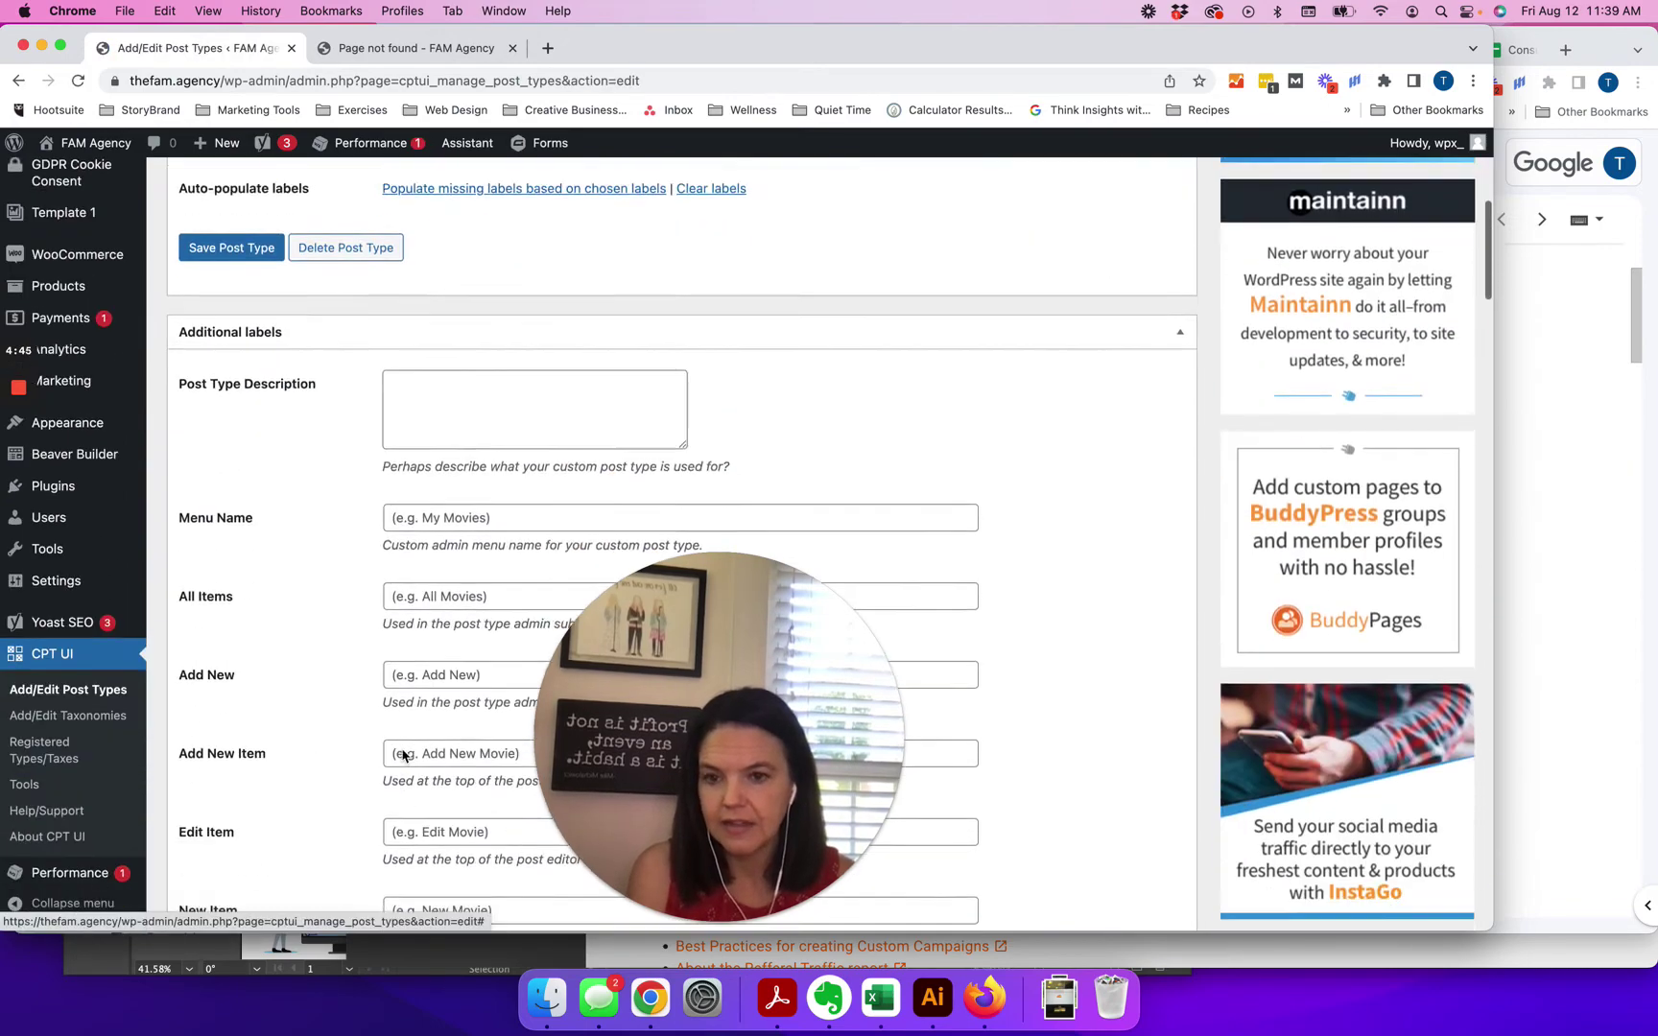
scroll(402, 750, "down", 20)
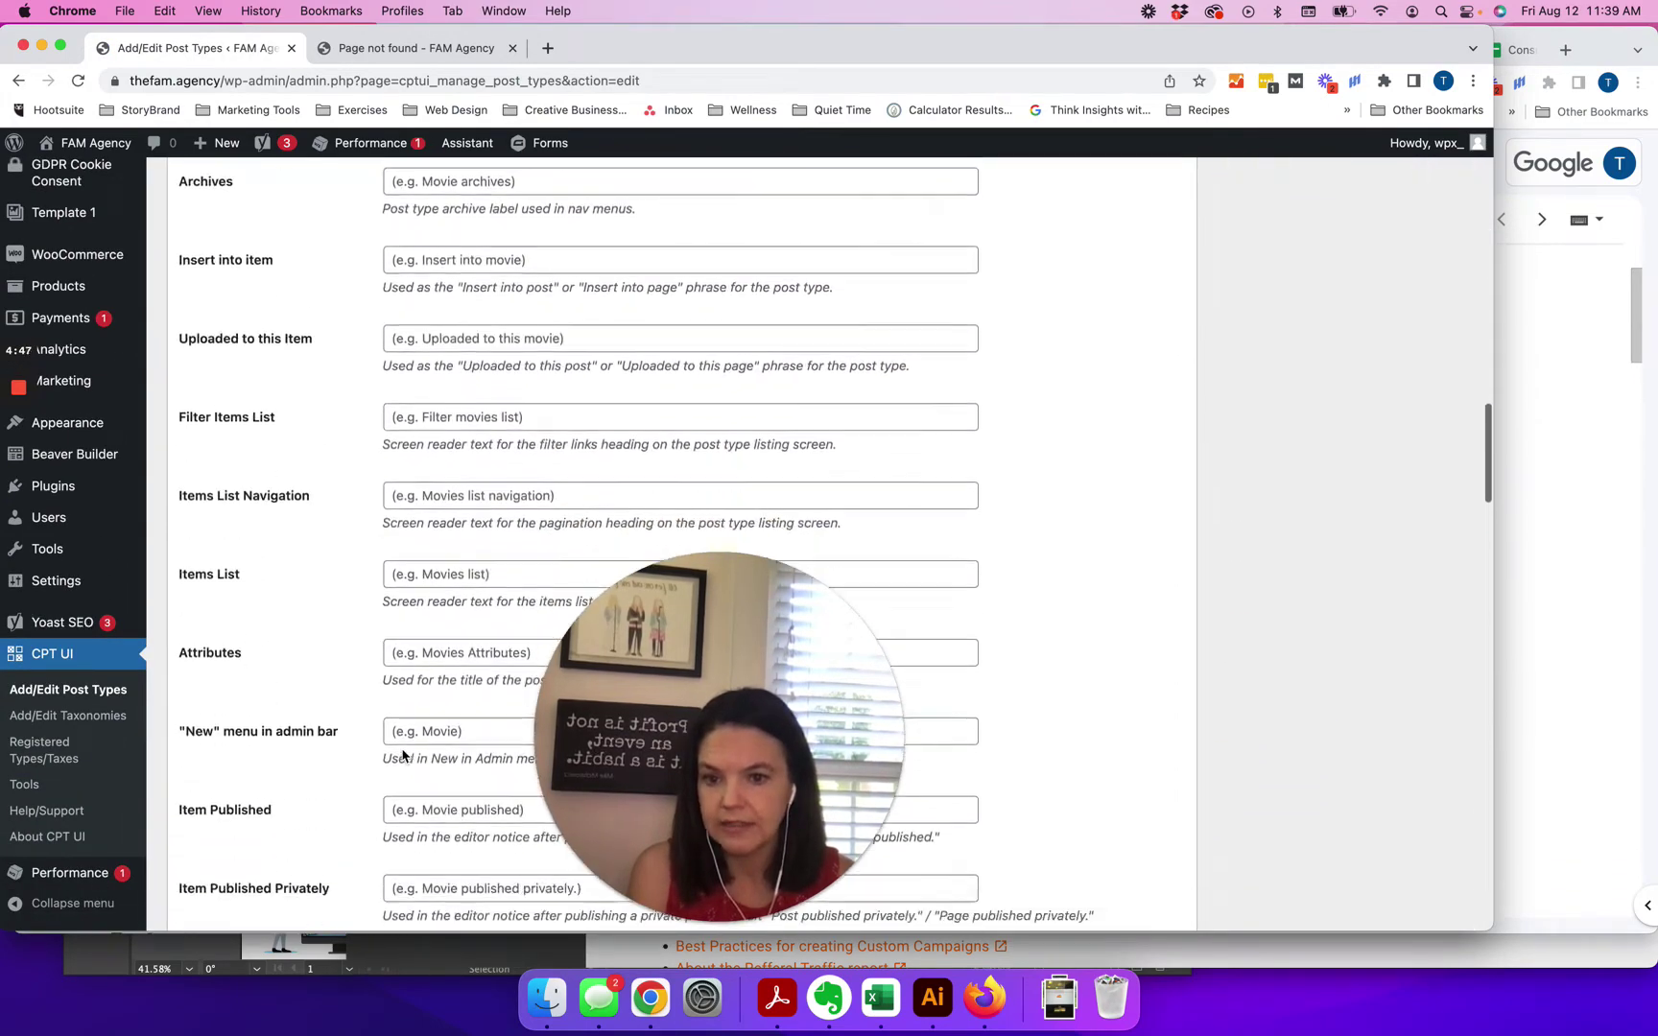
scroll(402, 755, "down", 15)
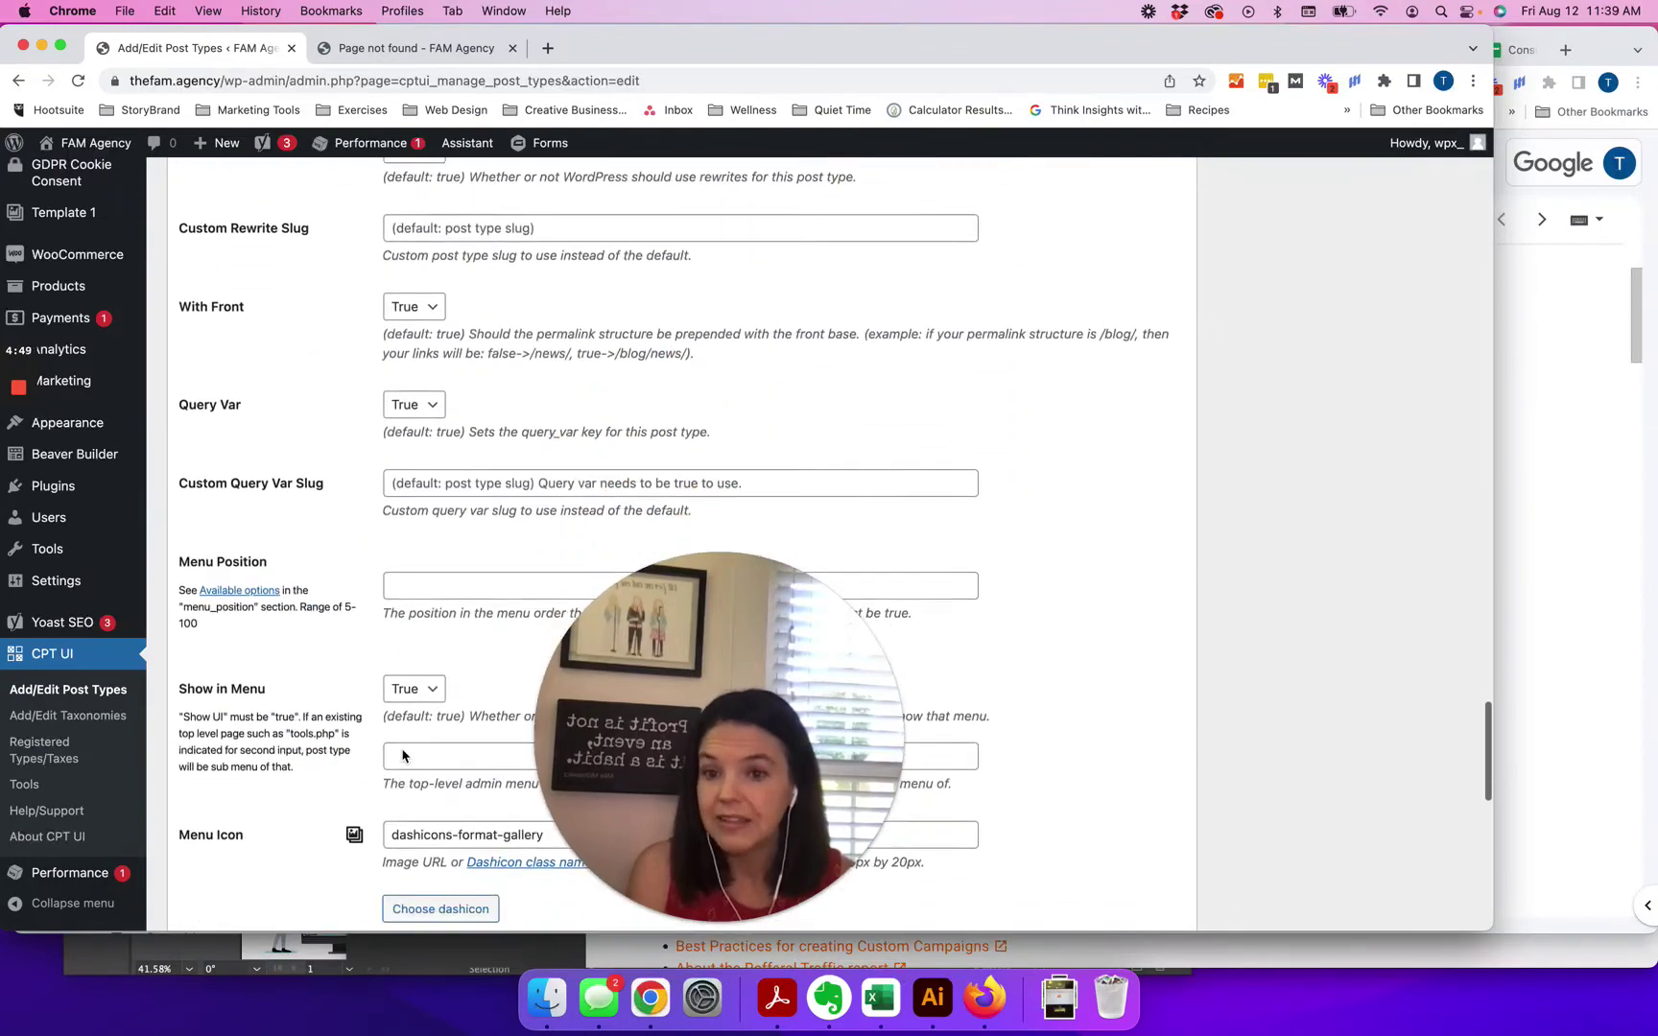
scroll(402, 749, "down", 10)
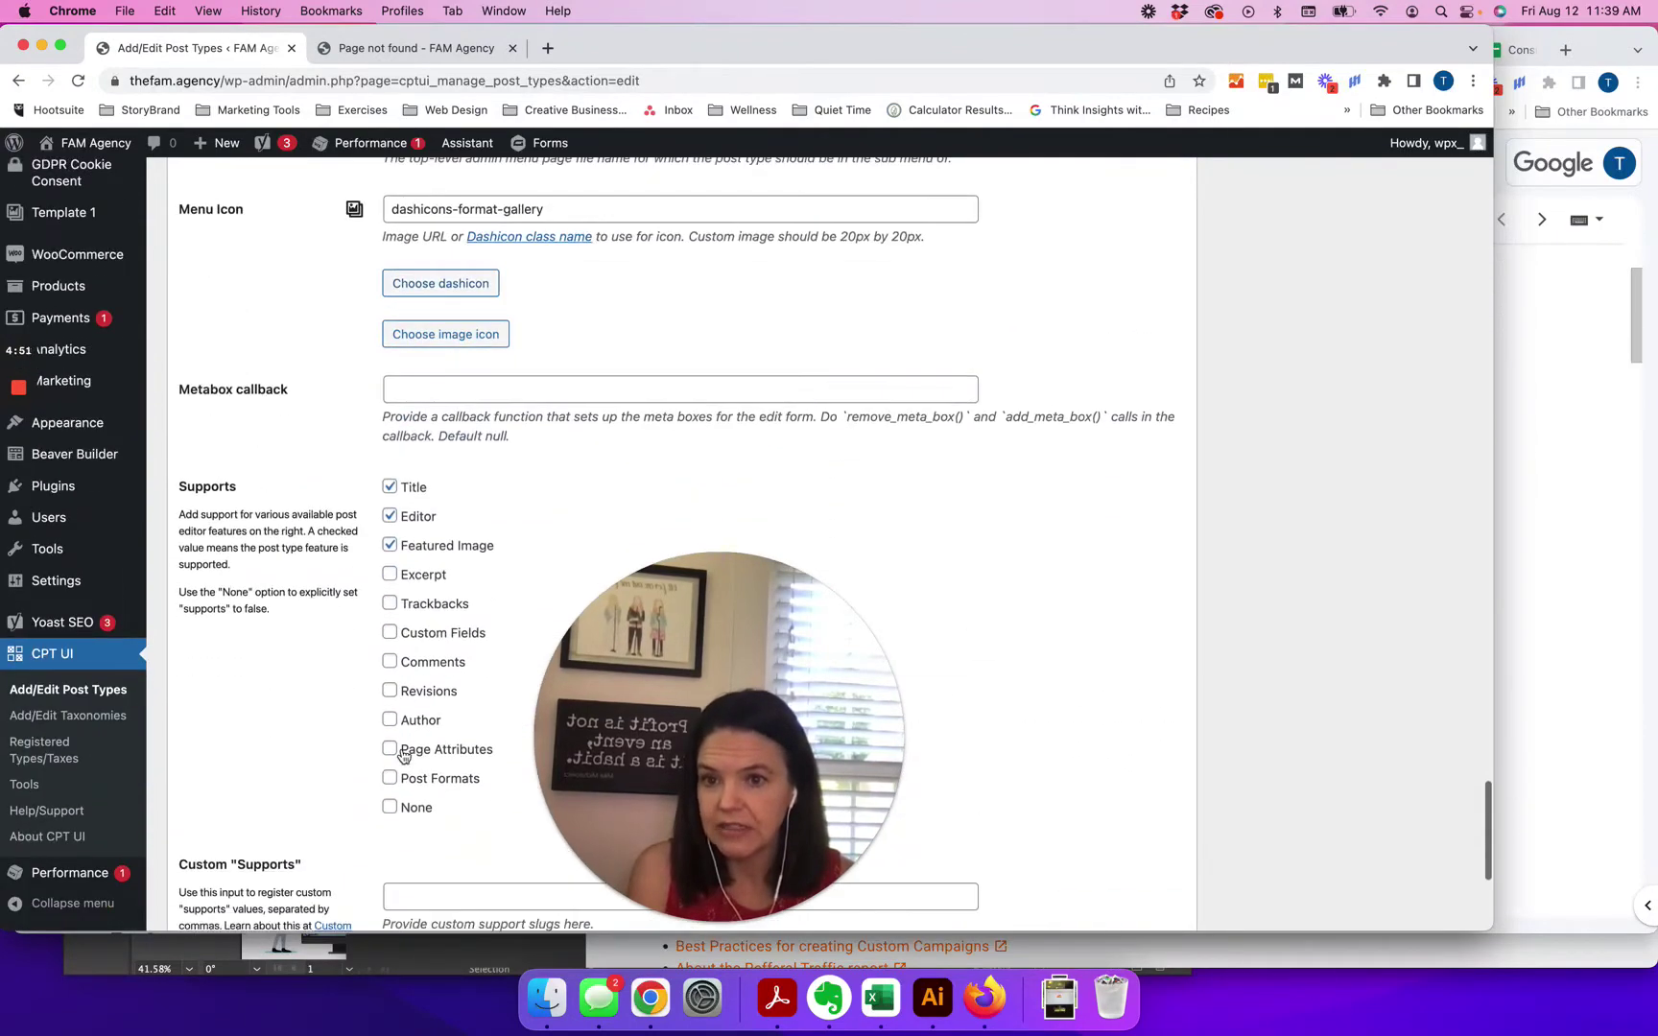
scroll(403, 753, "up", 8)
scroll(402, 755, "up", 10)
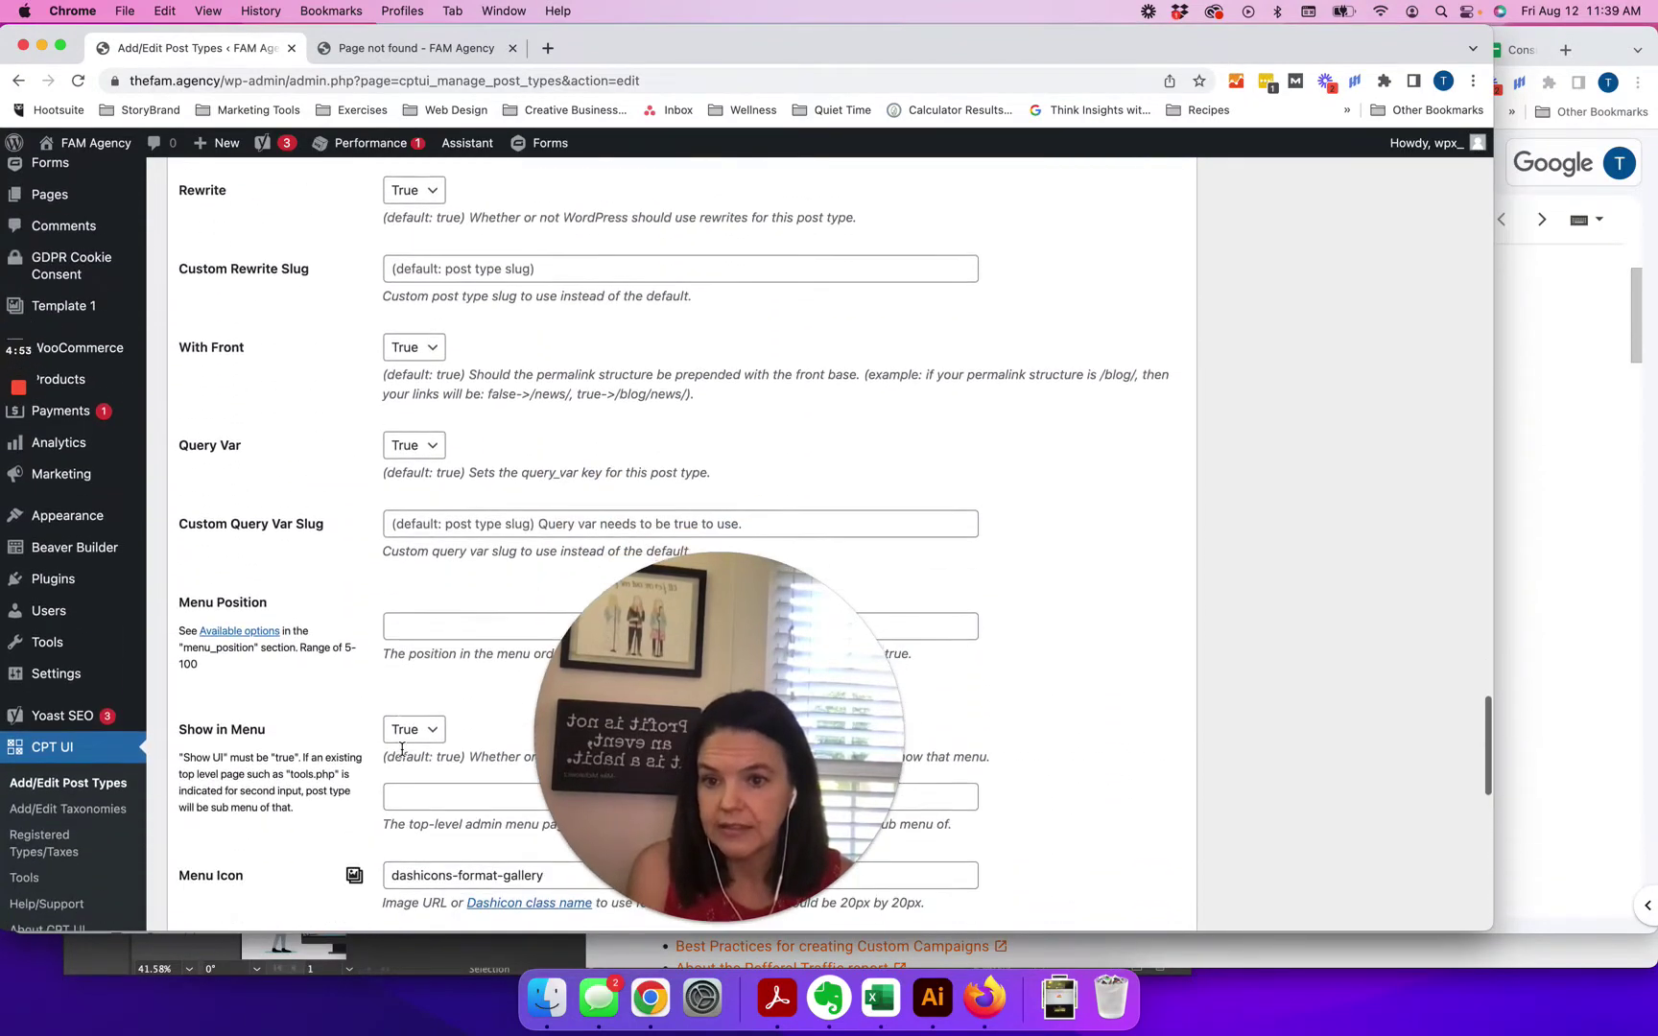
scroll(402, 755, "up", 5)
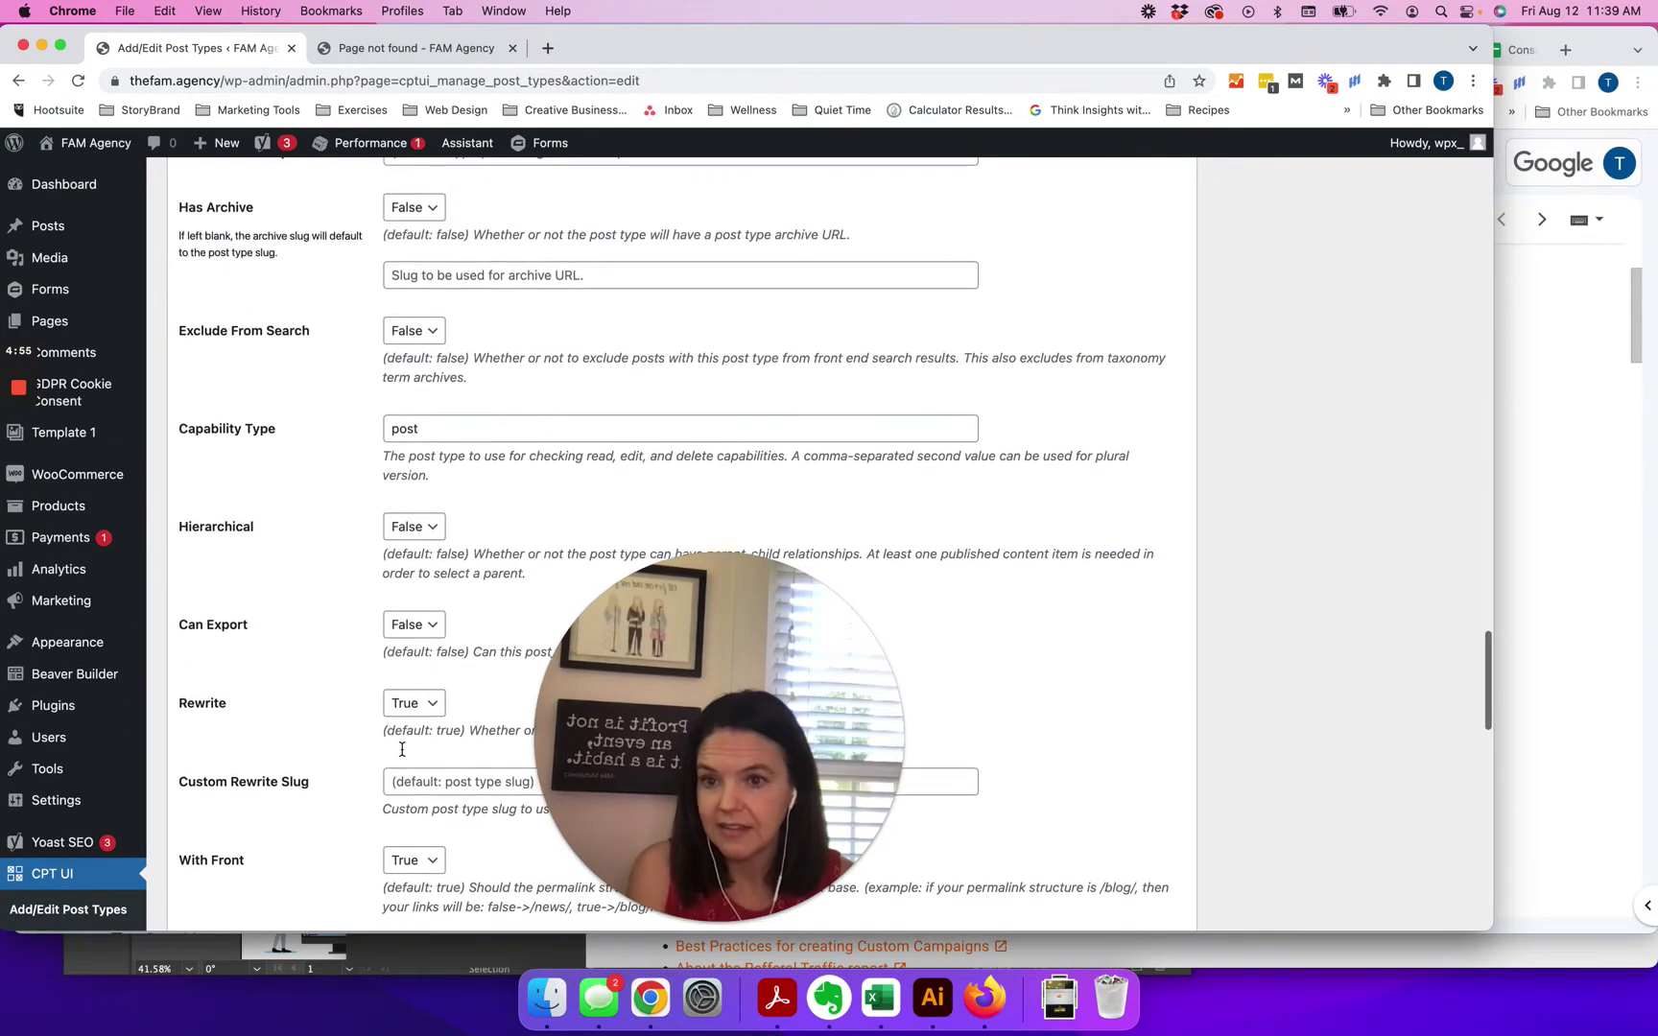
scroll(402, 753, "up", 3)
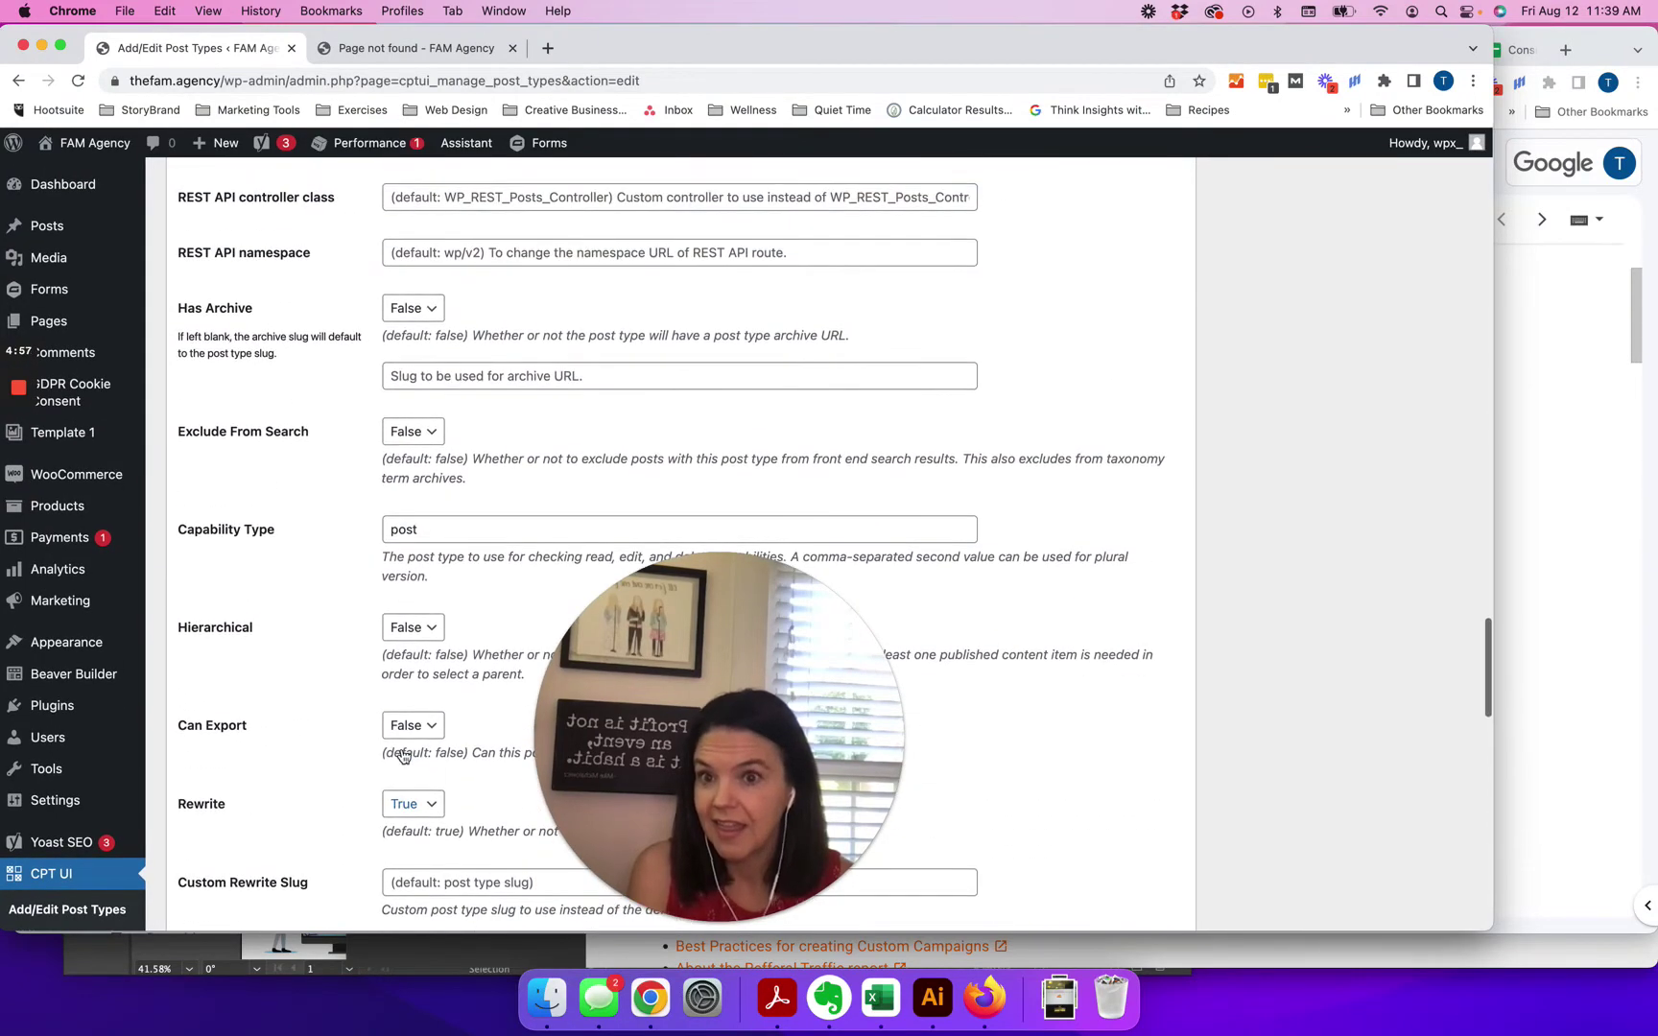
left_click(428, 317)
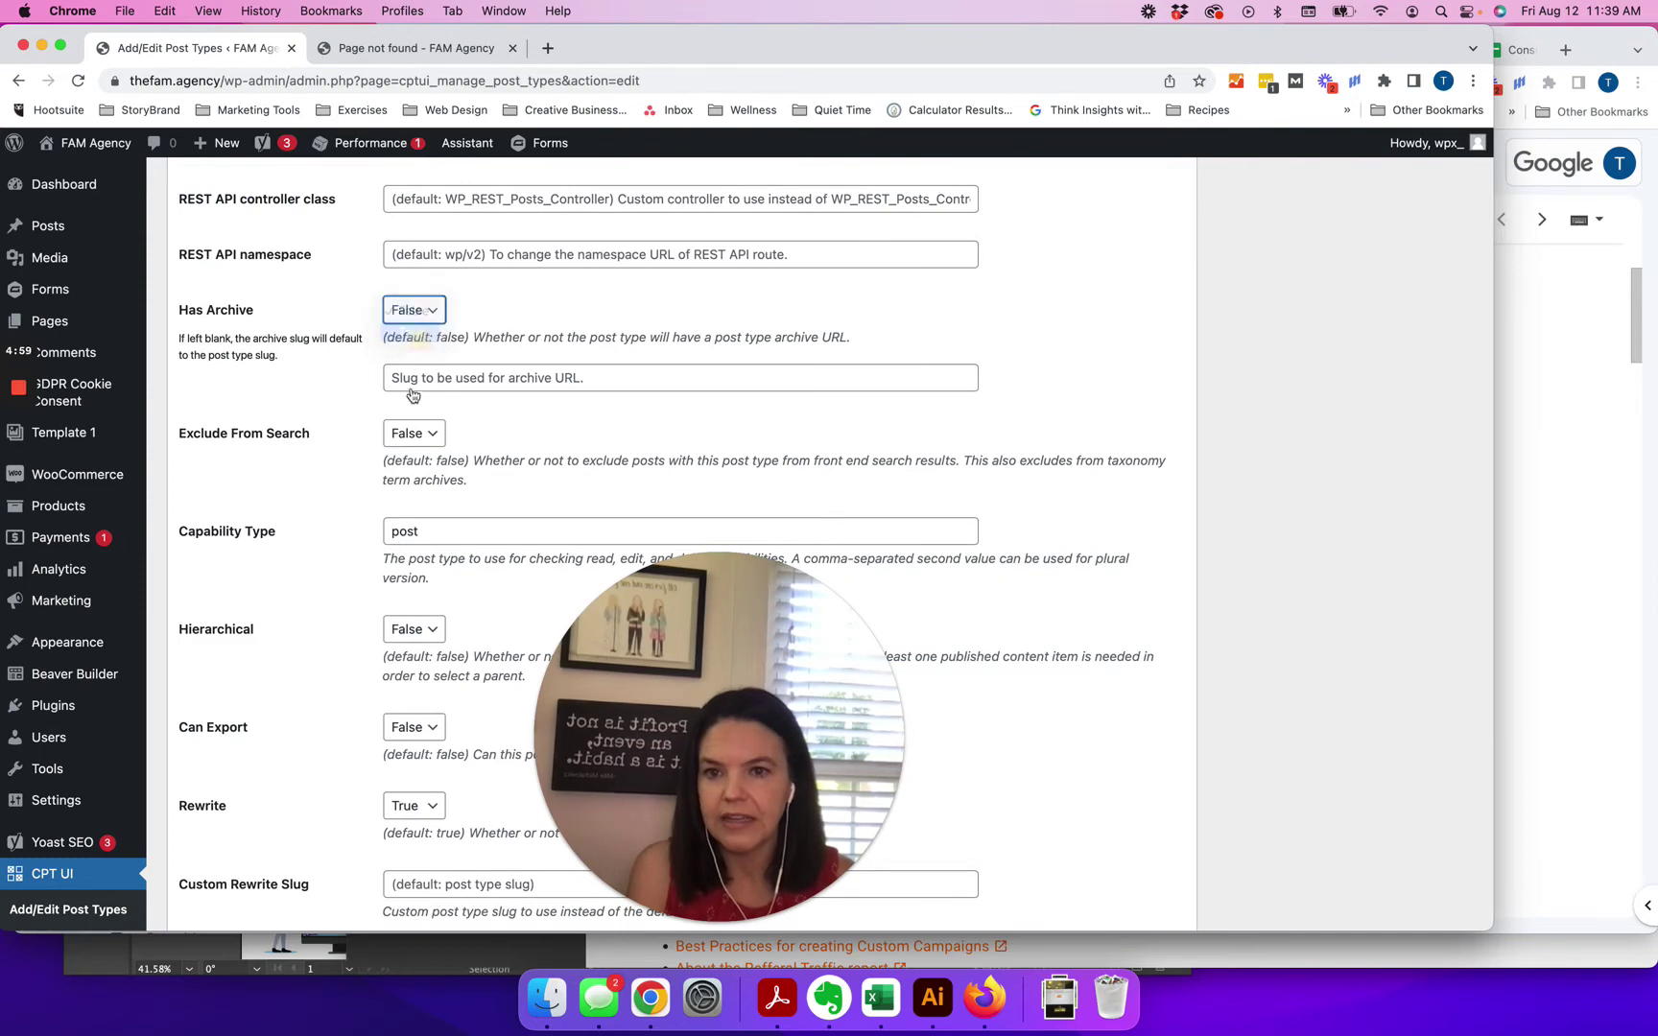
scroll(275, 666, "down", 15)
left_click(246, 846)
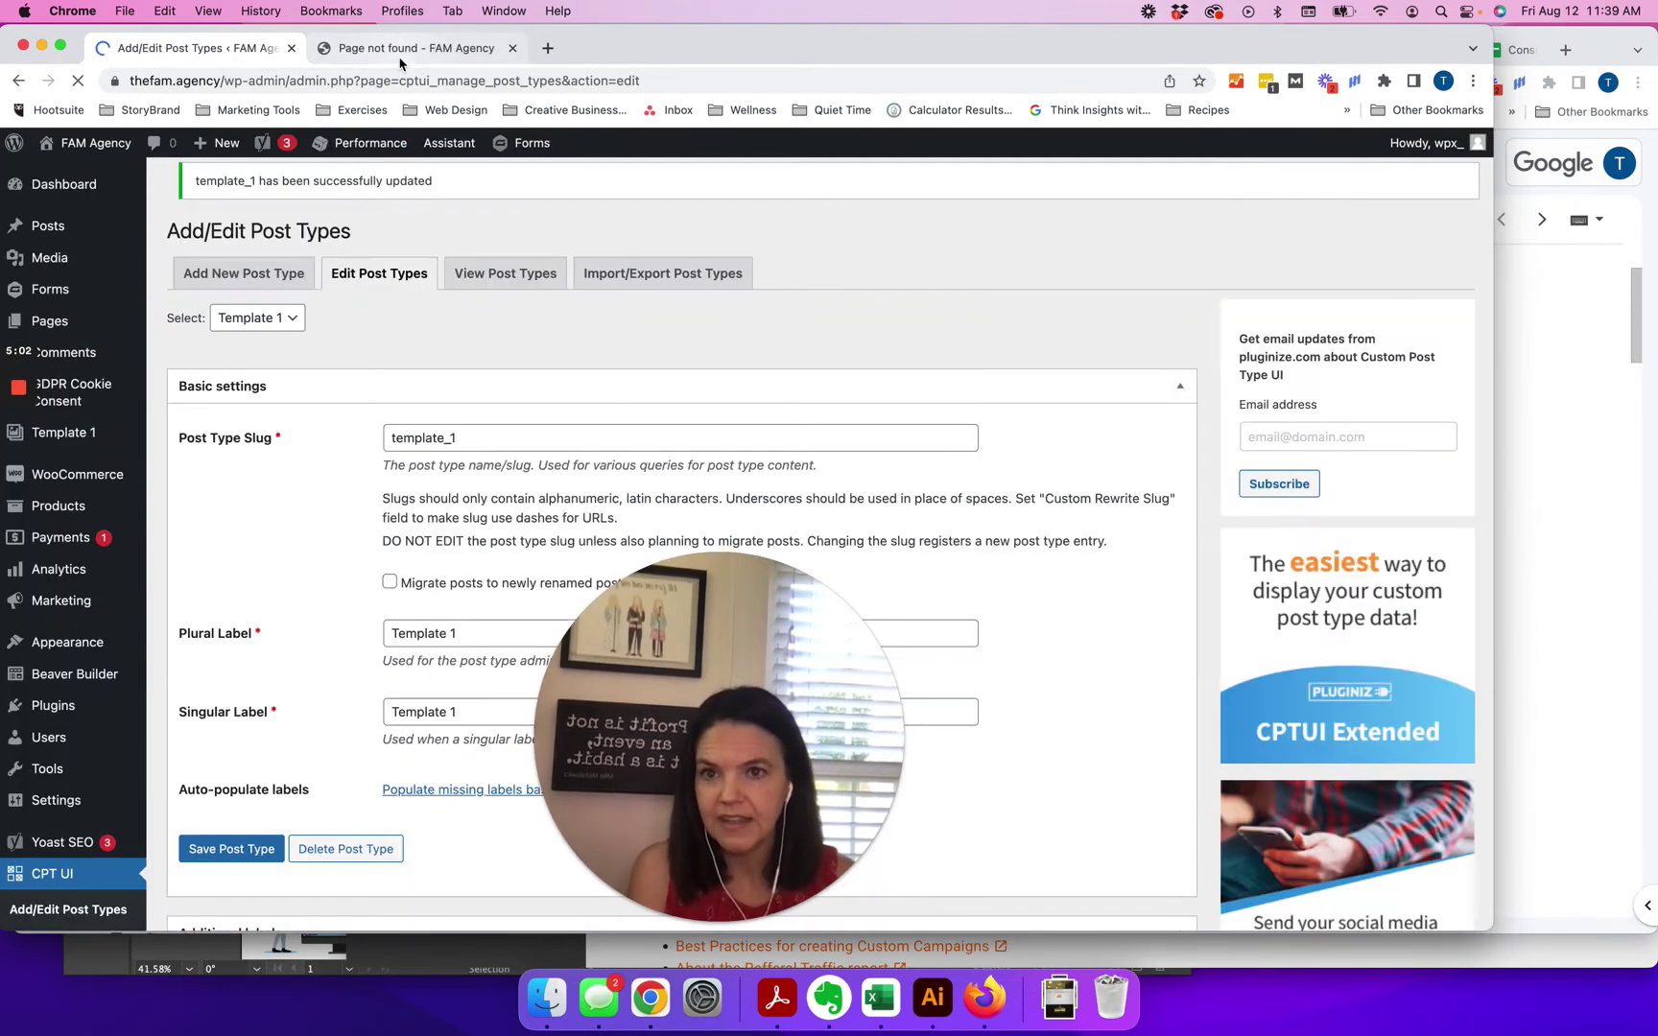
Reload the thefam.agency/template-1 page to check the archive with the saved post type settings
left_click(327, 55)
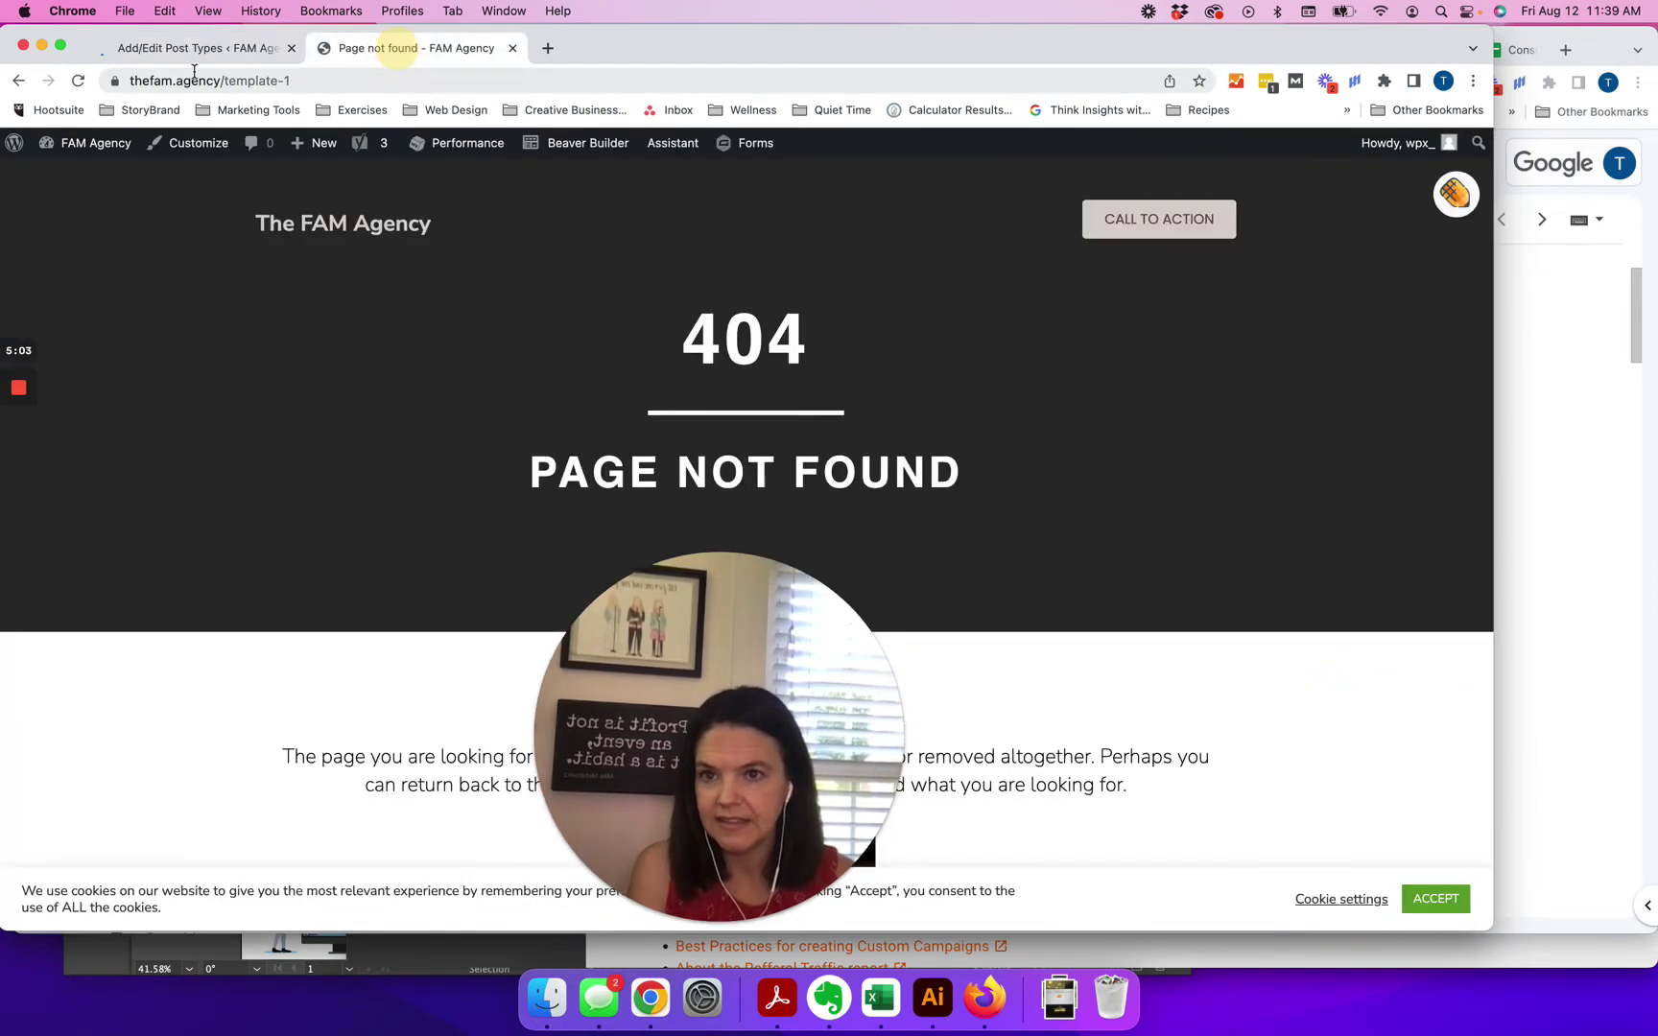
left_click(79, 82)
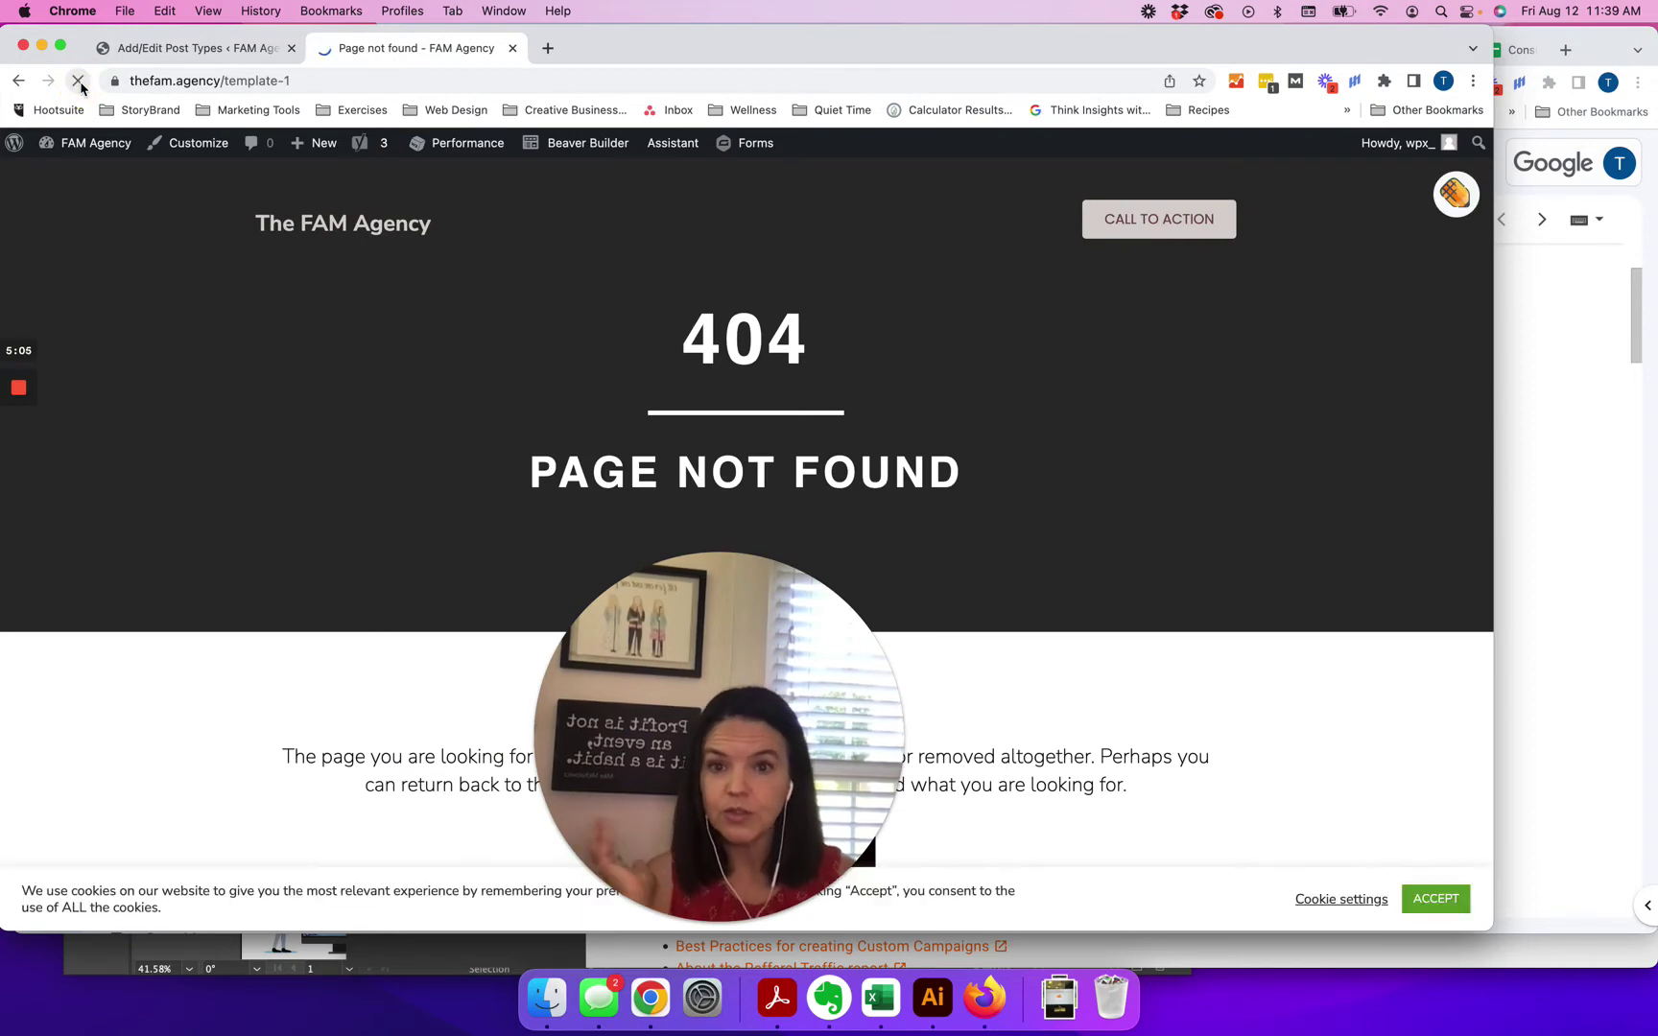
left_click(235, 50)
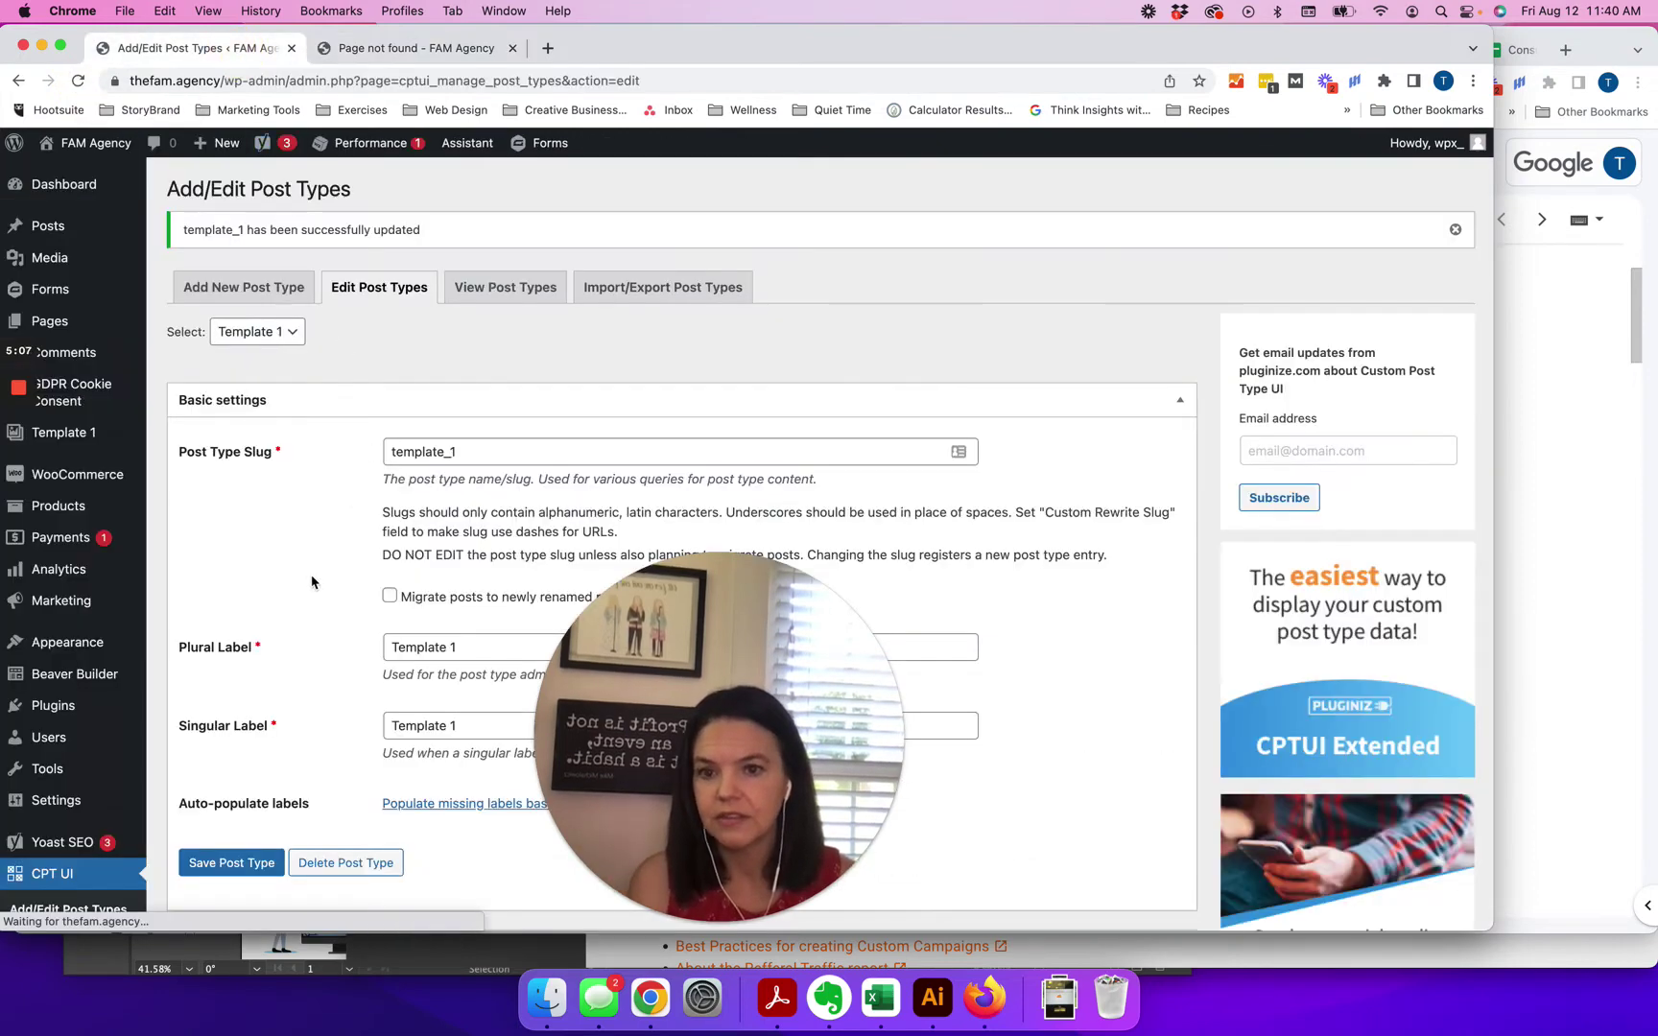
left_click(408, 48)
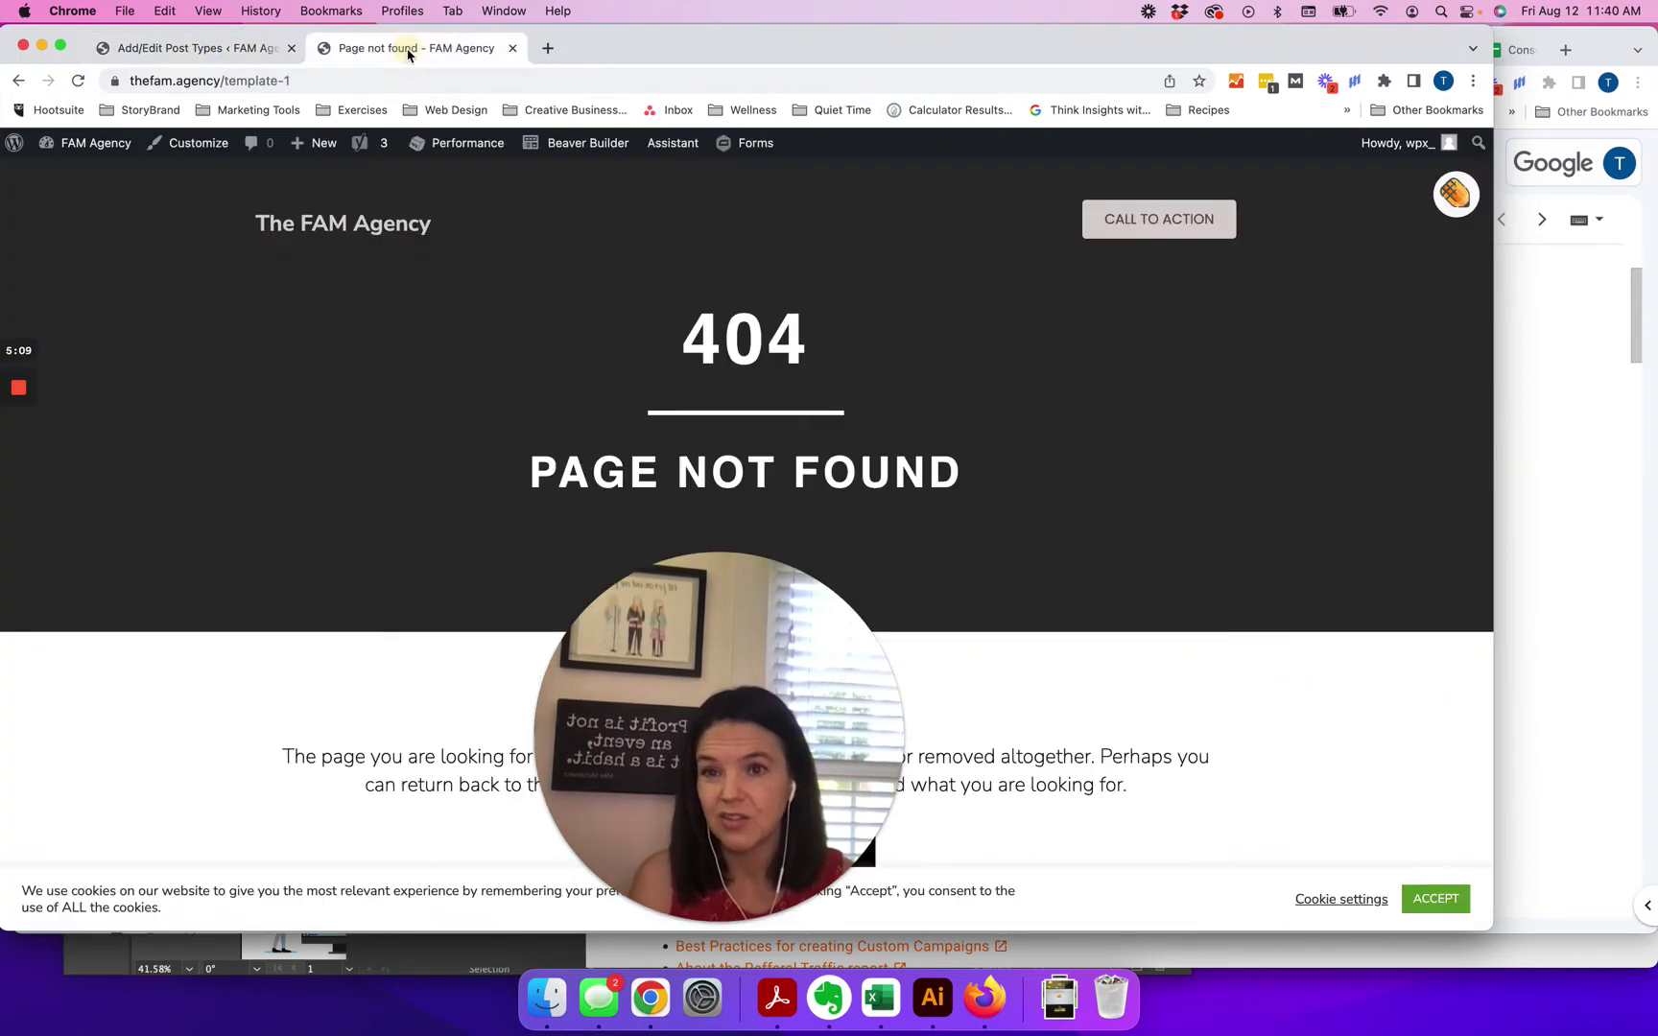
Correct the archive address to thefam.agency/template_1 with an underscore and open the page
double_click(286, 81)
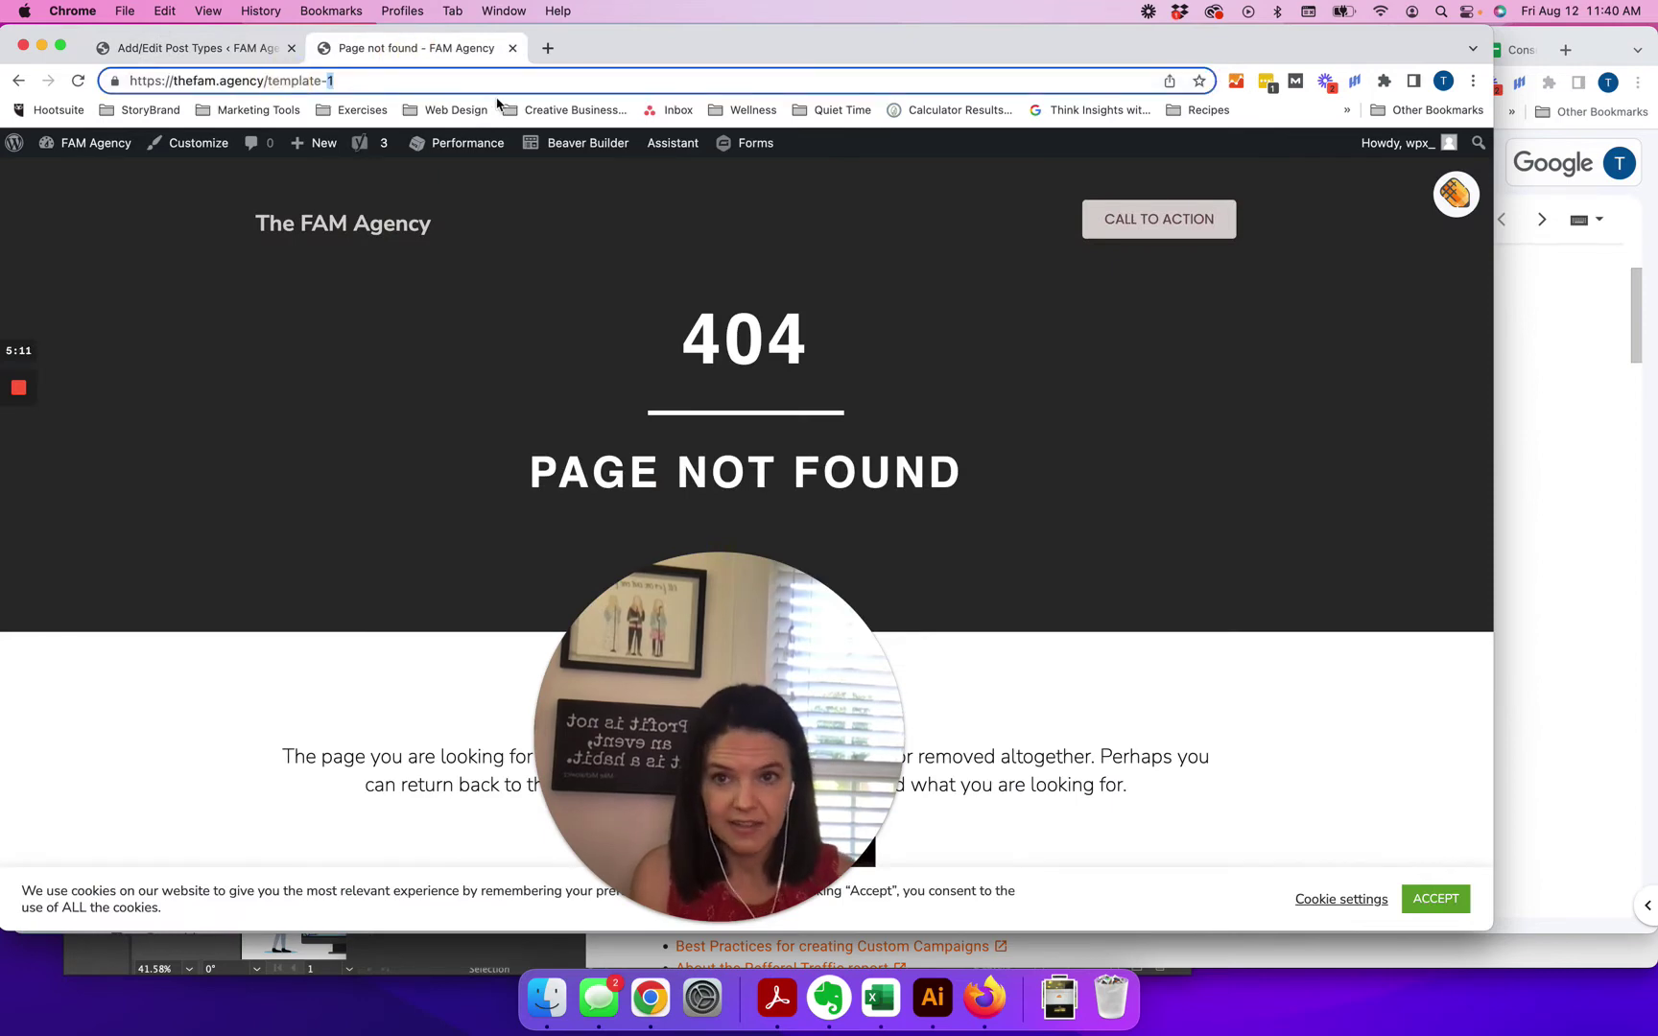
key("BackSpace")
key("BackSpace")
type("_1")
key("Return")
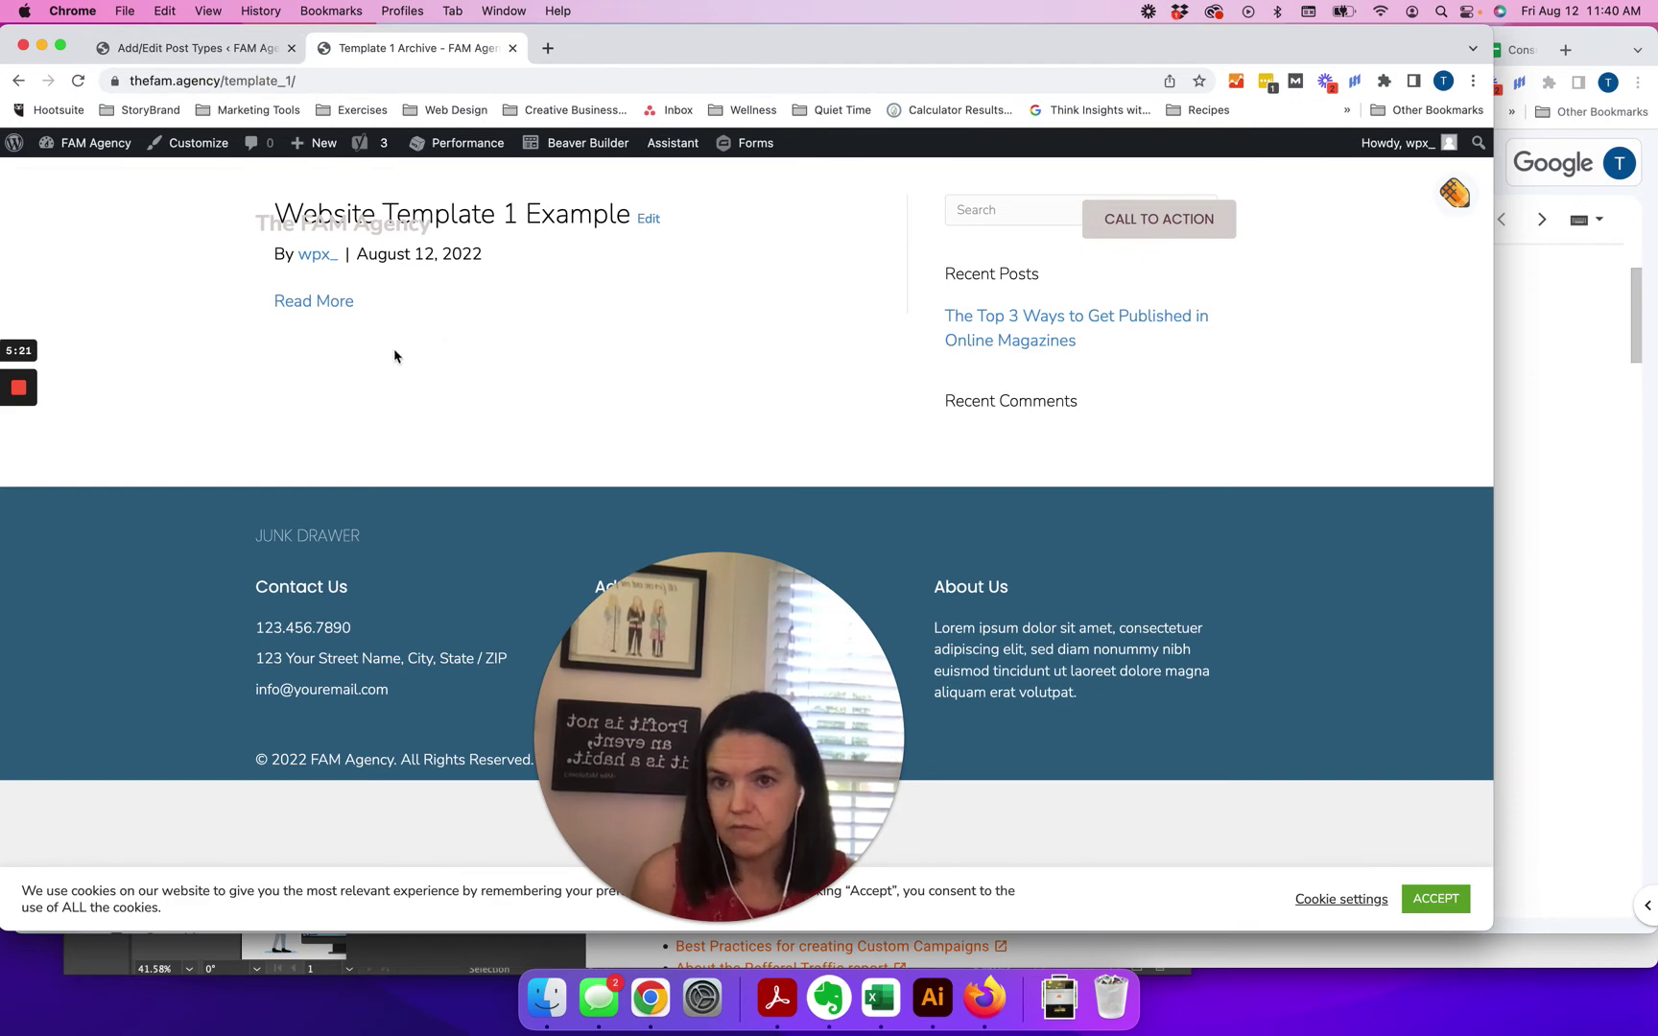
Set Has Archive to False for the Template 1 post type in CPT UI and save the post type
left_click(228, 53)
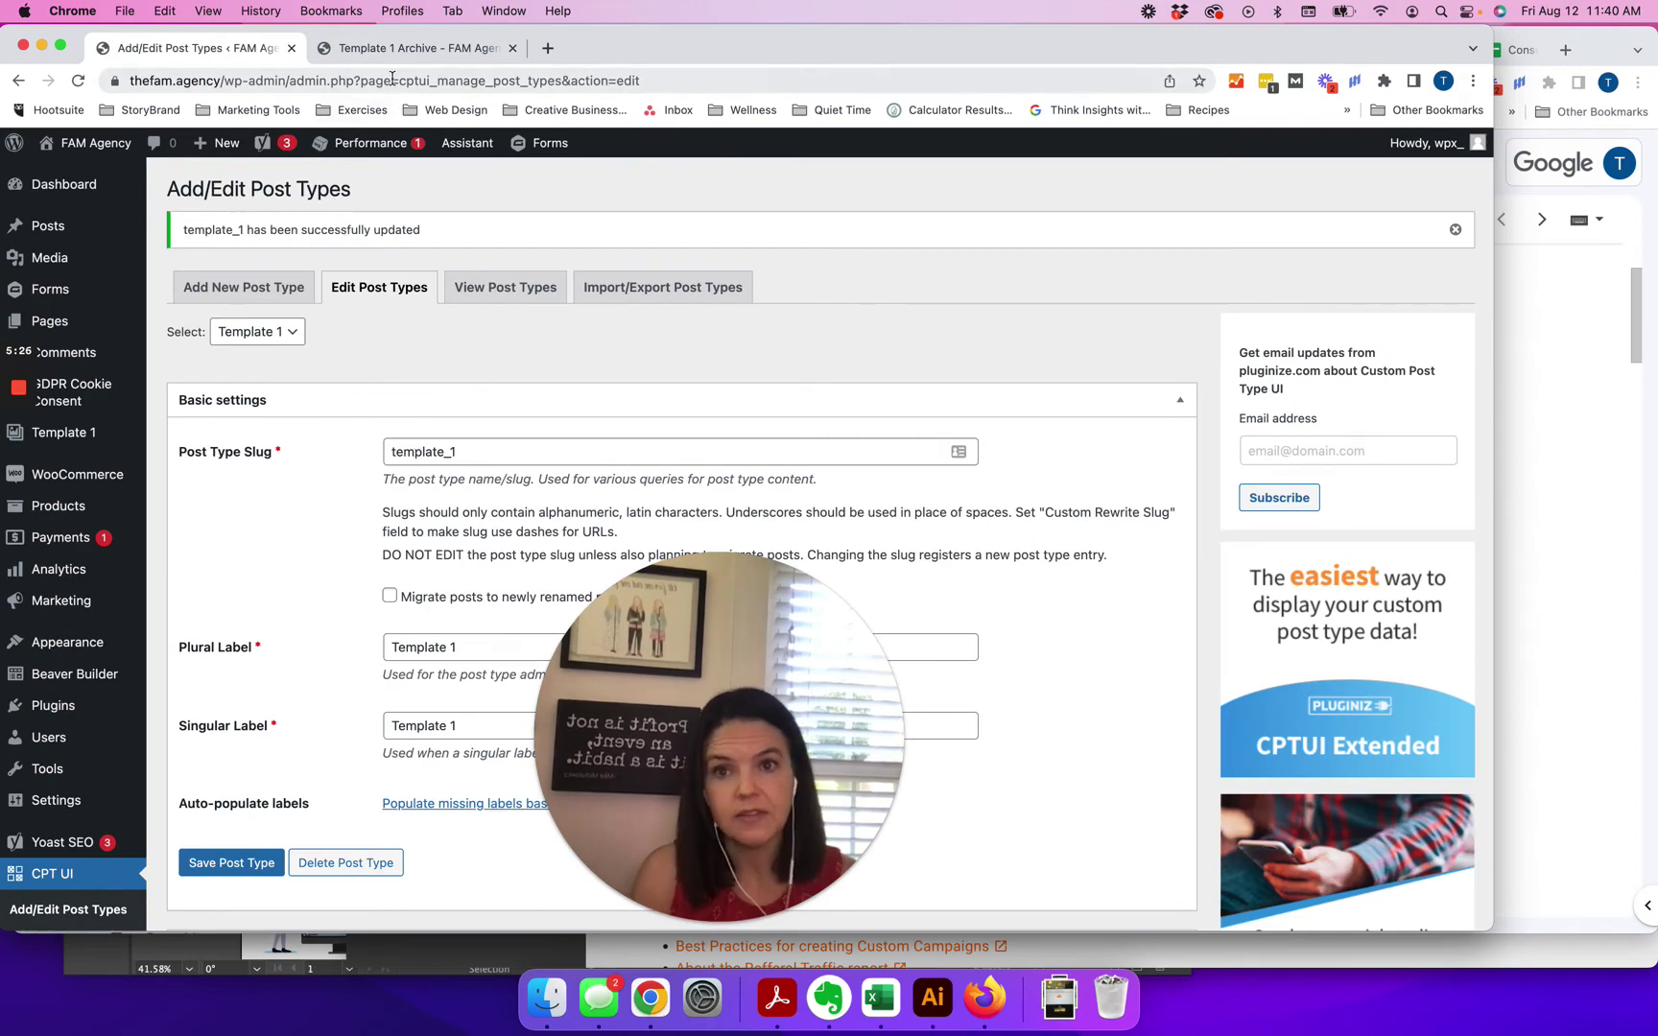
scroll(309, 557, "down", 20)
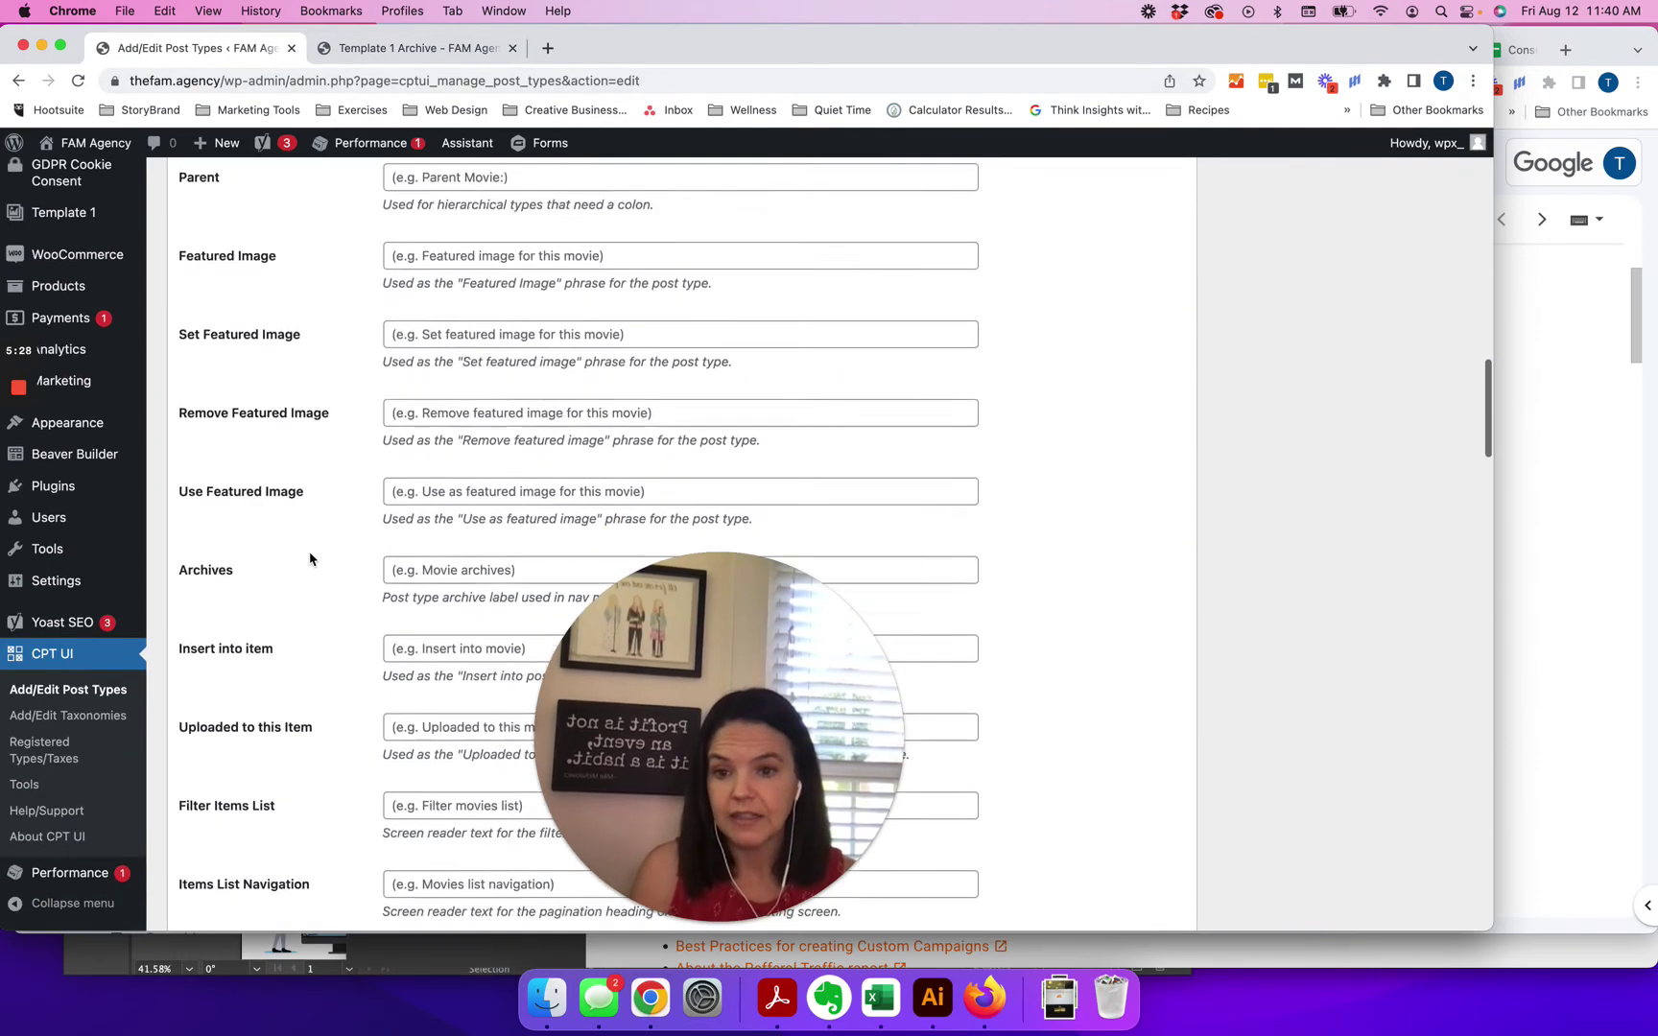
left_click(402, 46)
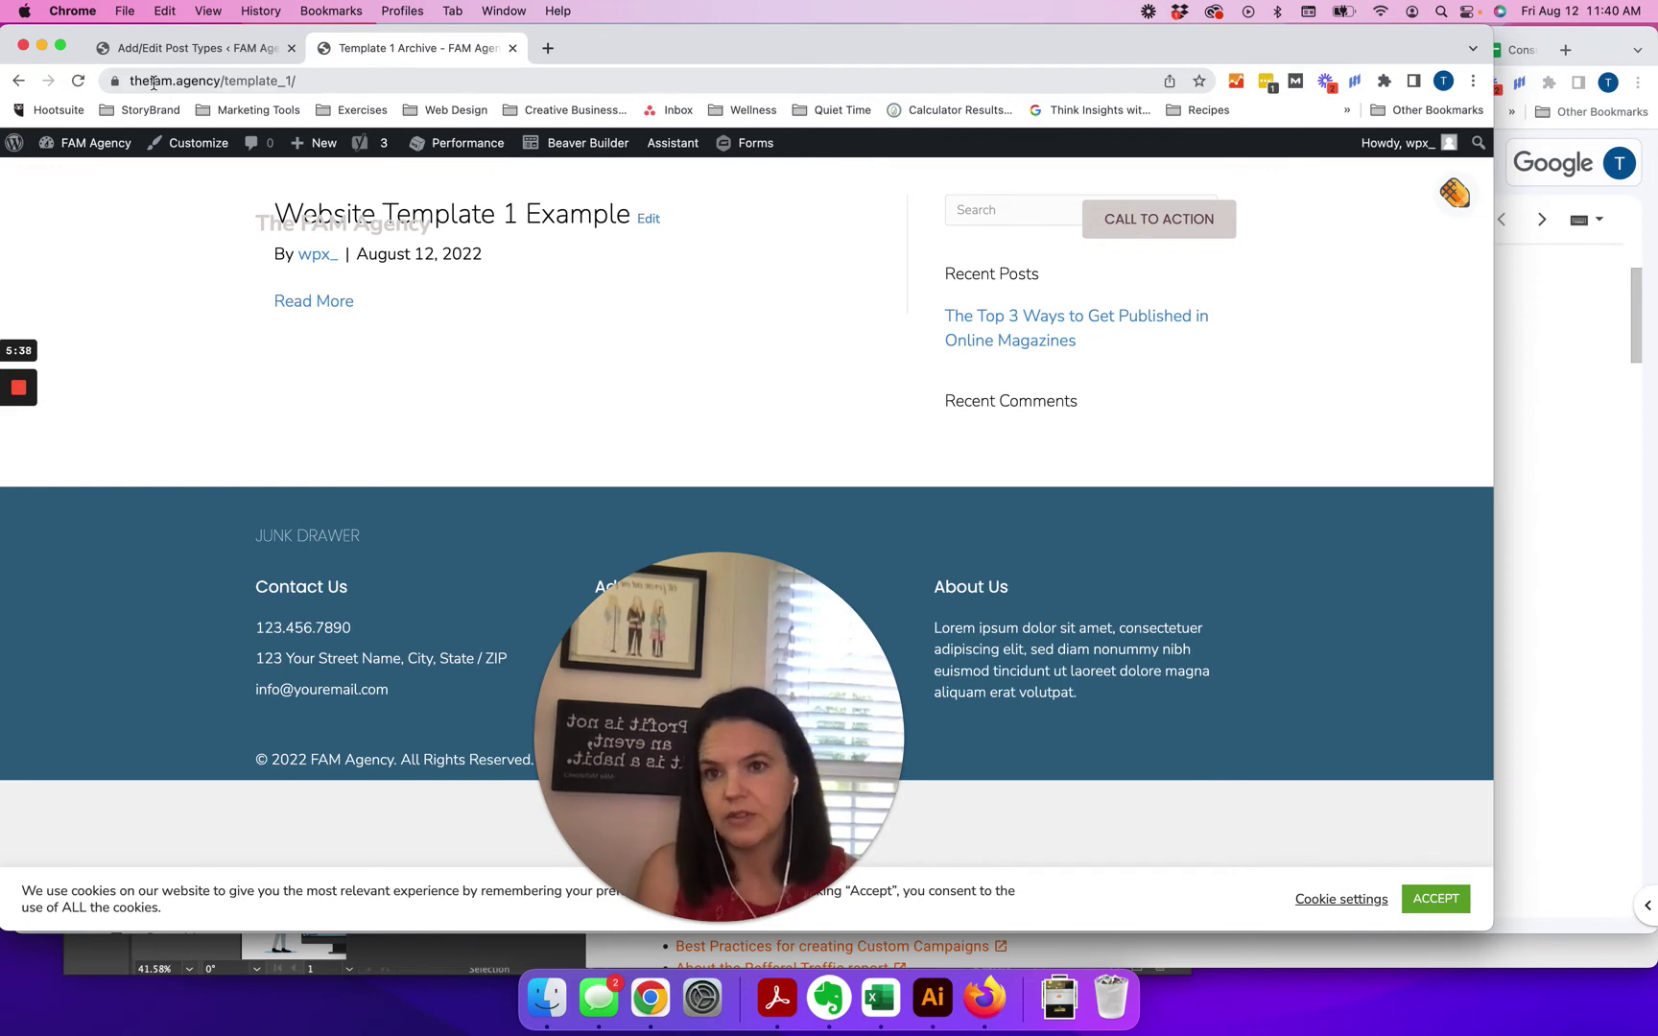
left_click(192, 48)
scroll(302, 568, "down", 10)
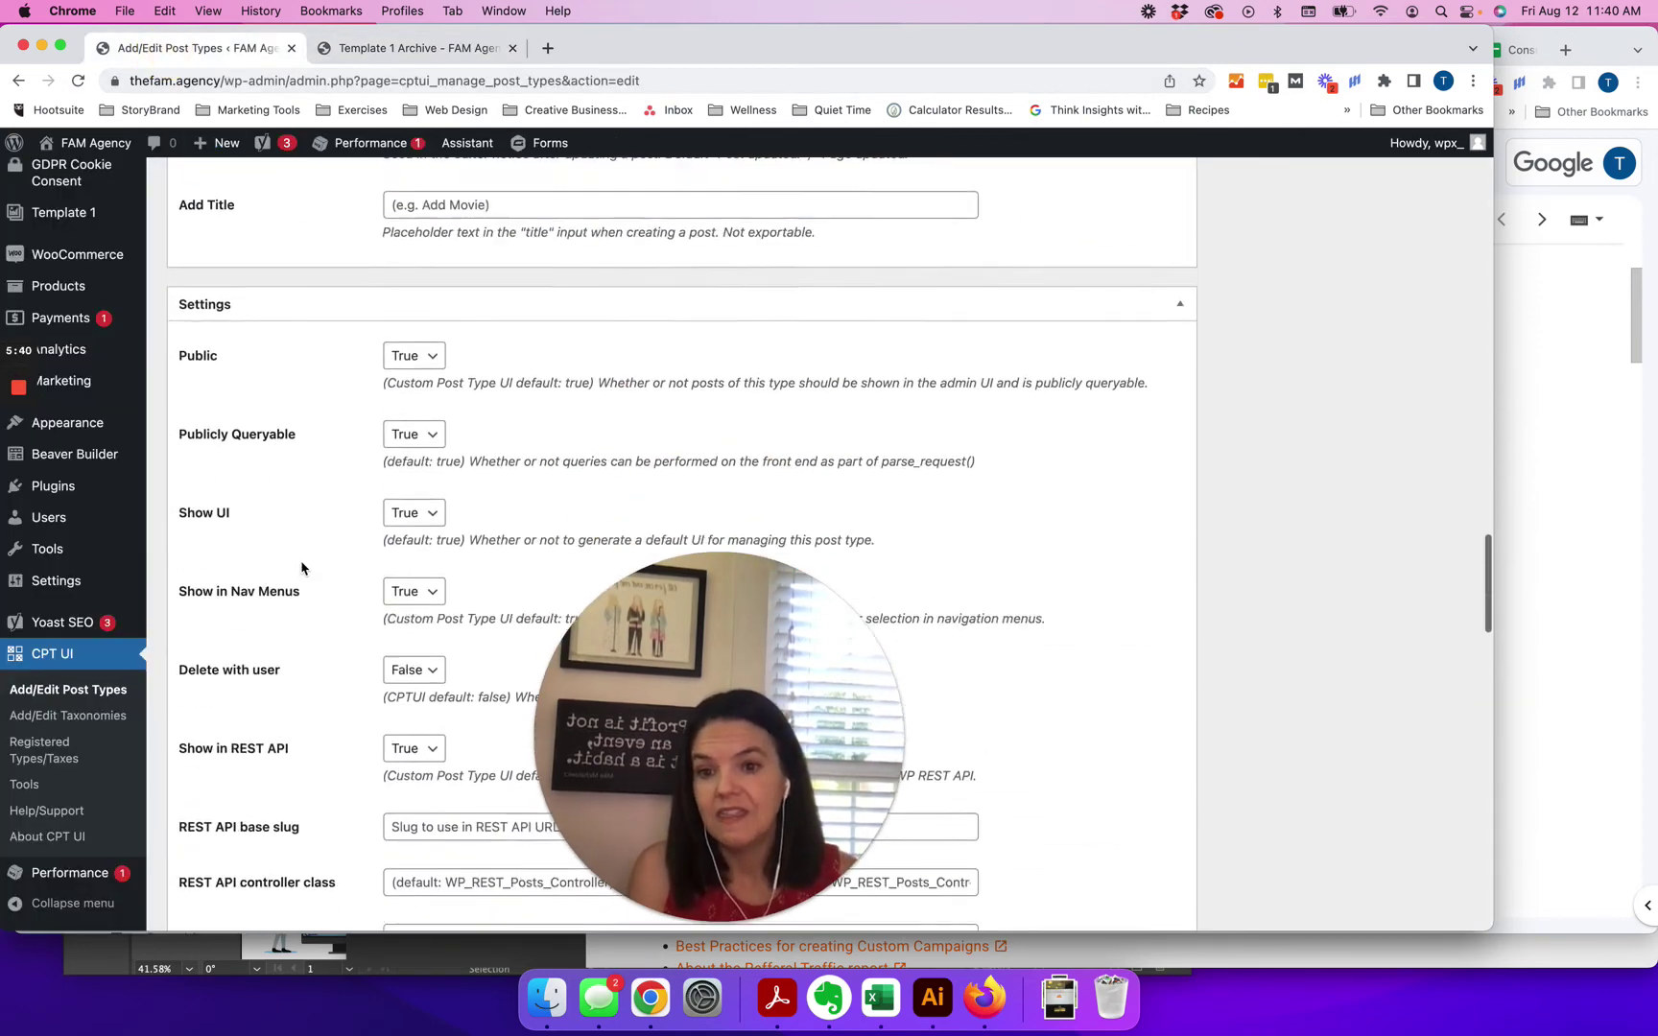
scroll(301, 568, "down", 15)
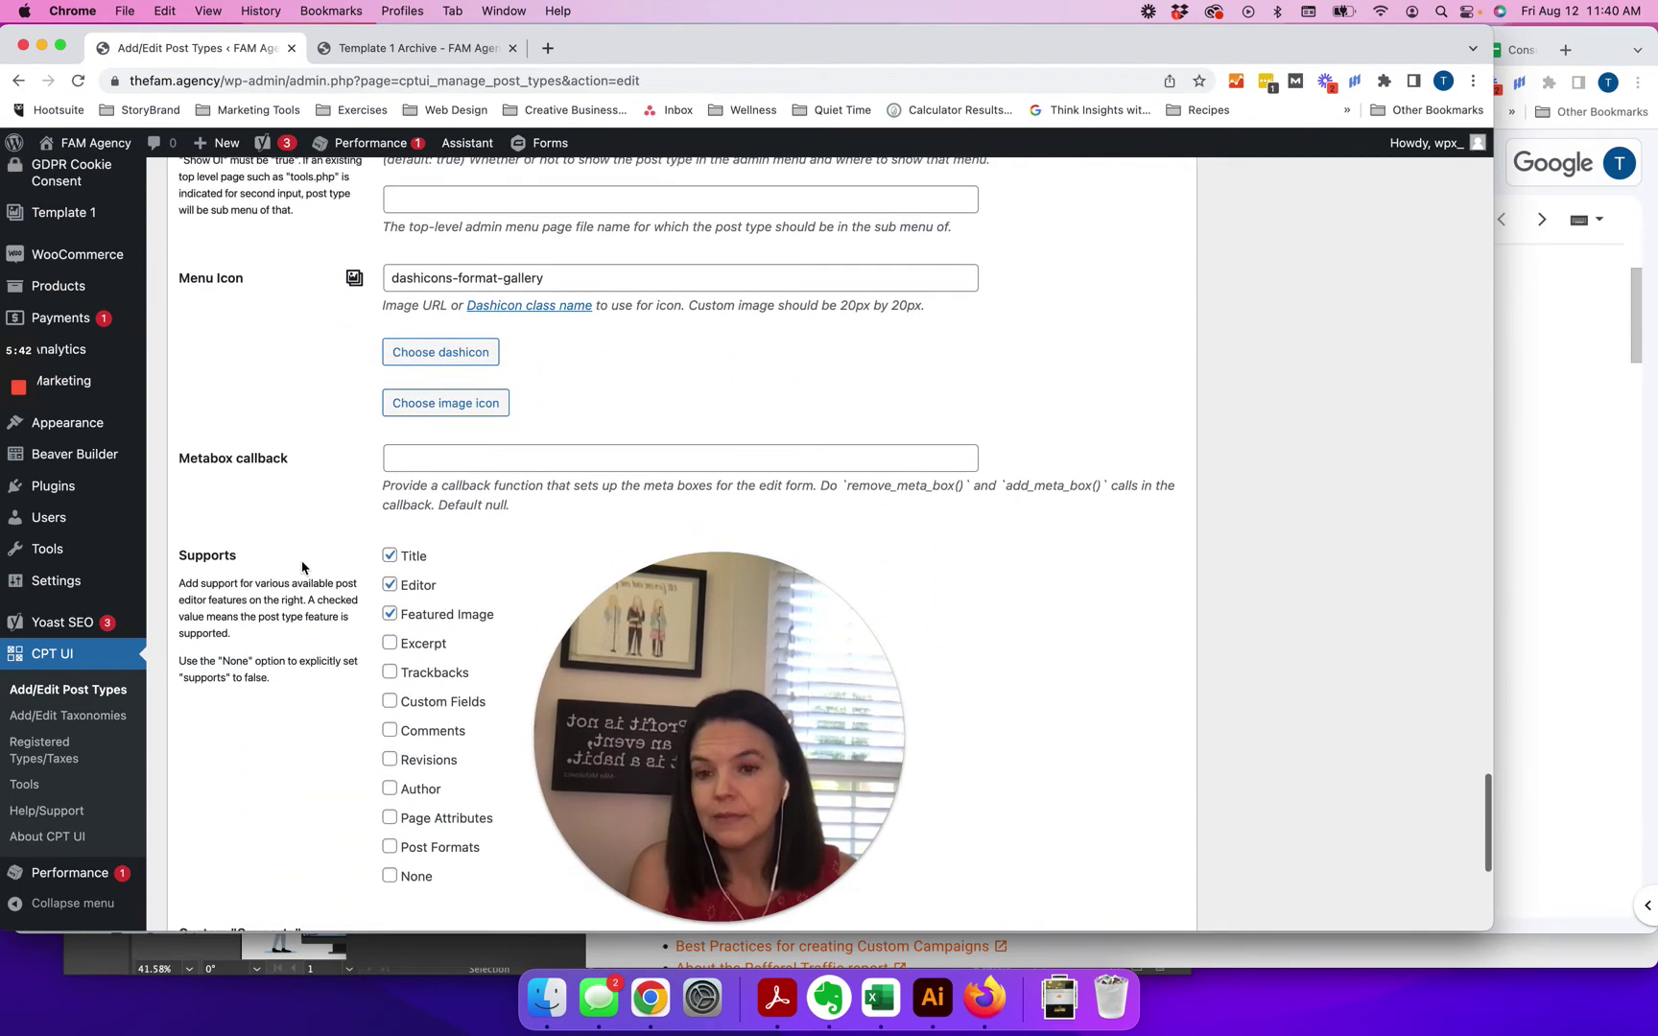
scroll(301, 568, "up", 5)
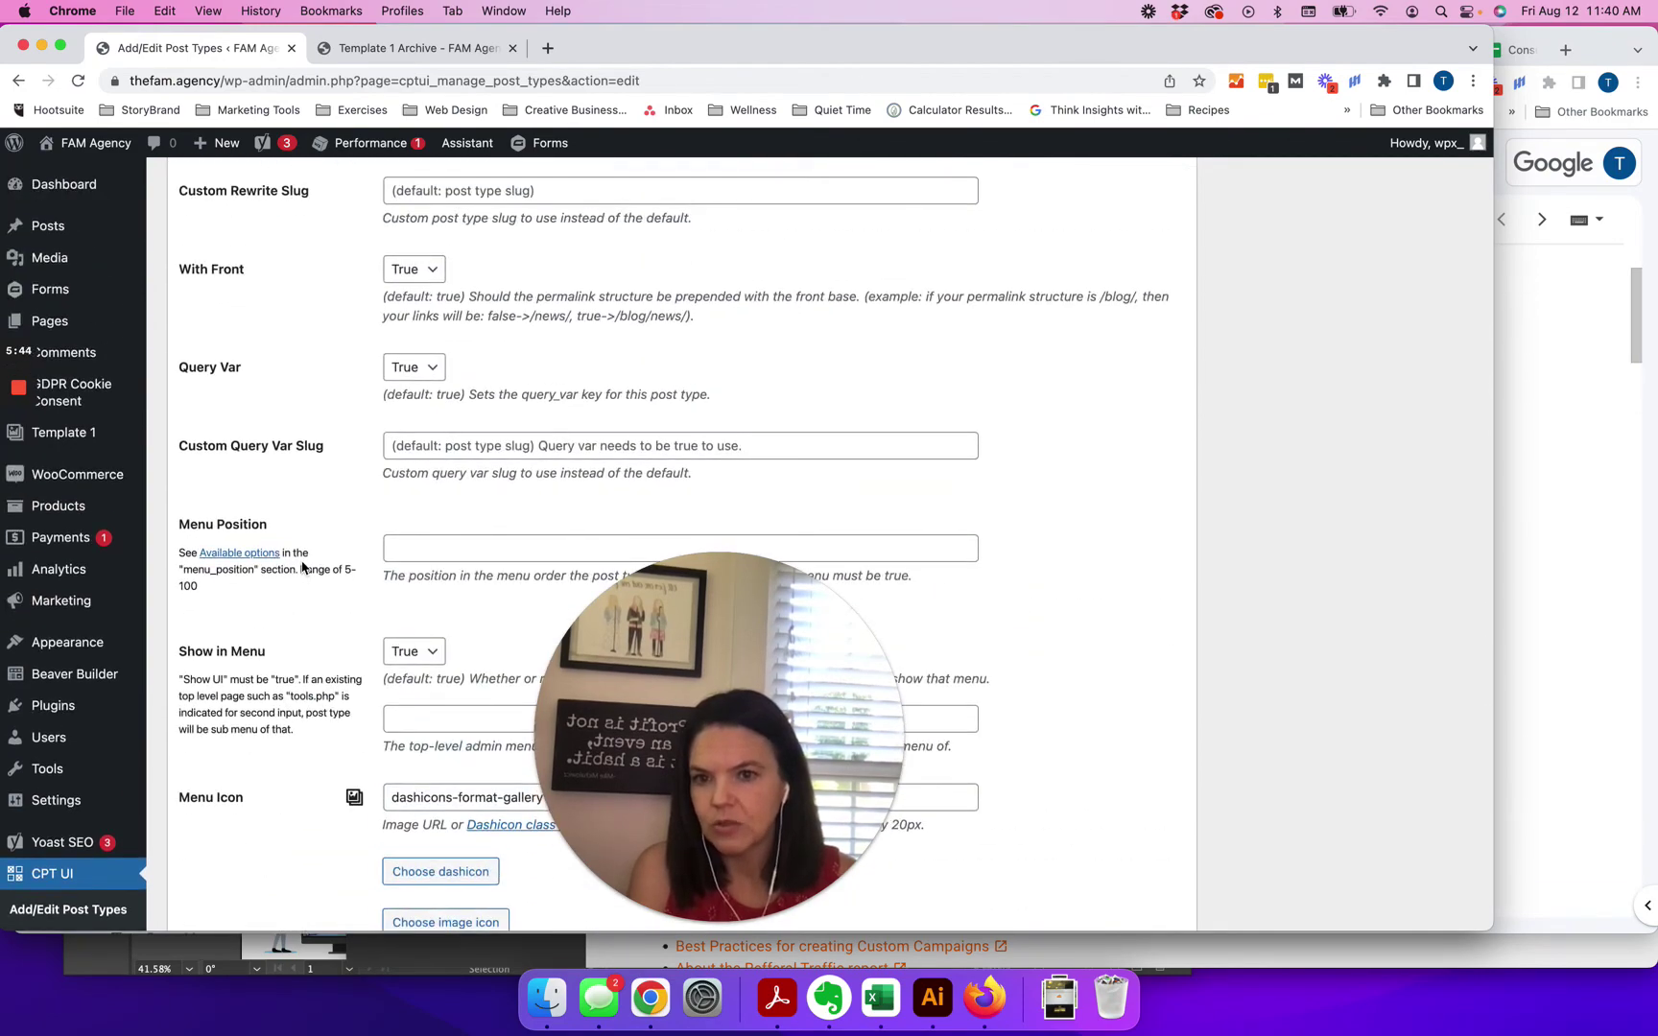
scroll(301, 567, "up", 5)
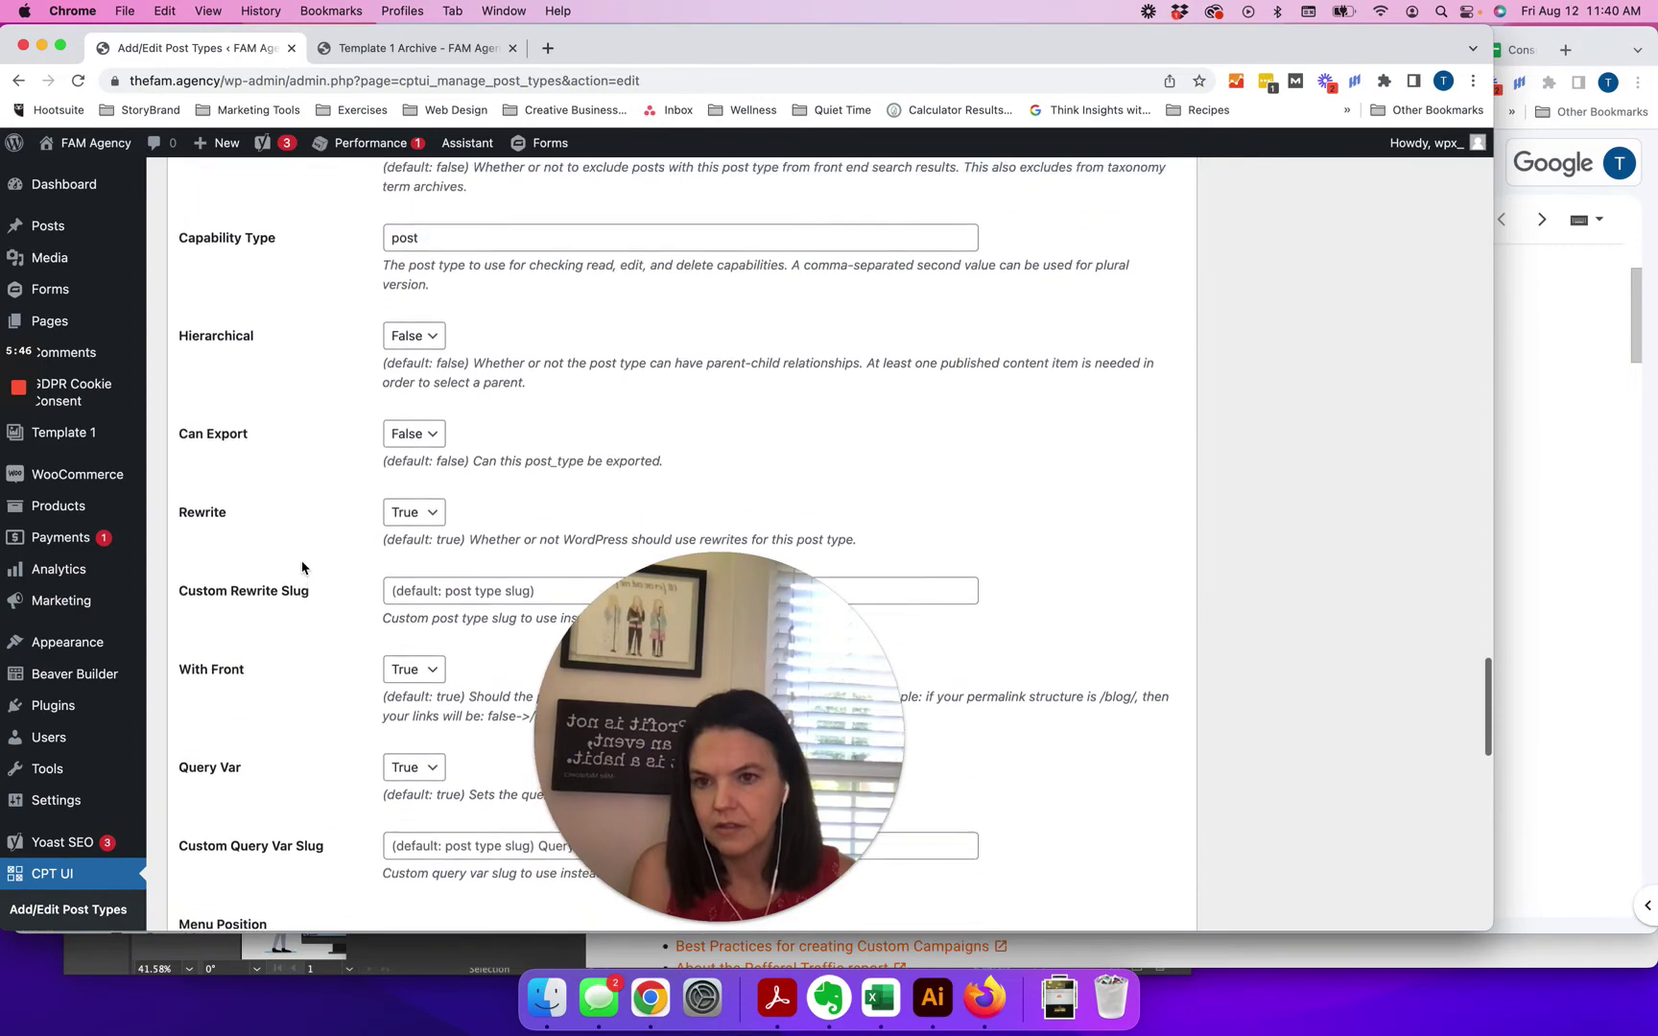
scroll(301, 568, "up", 5)
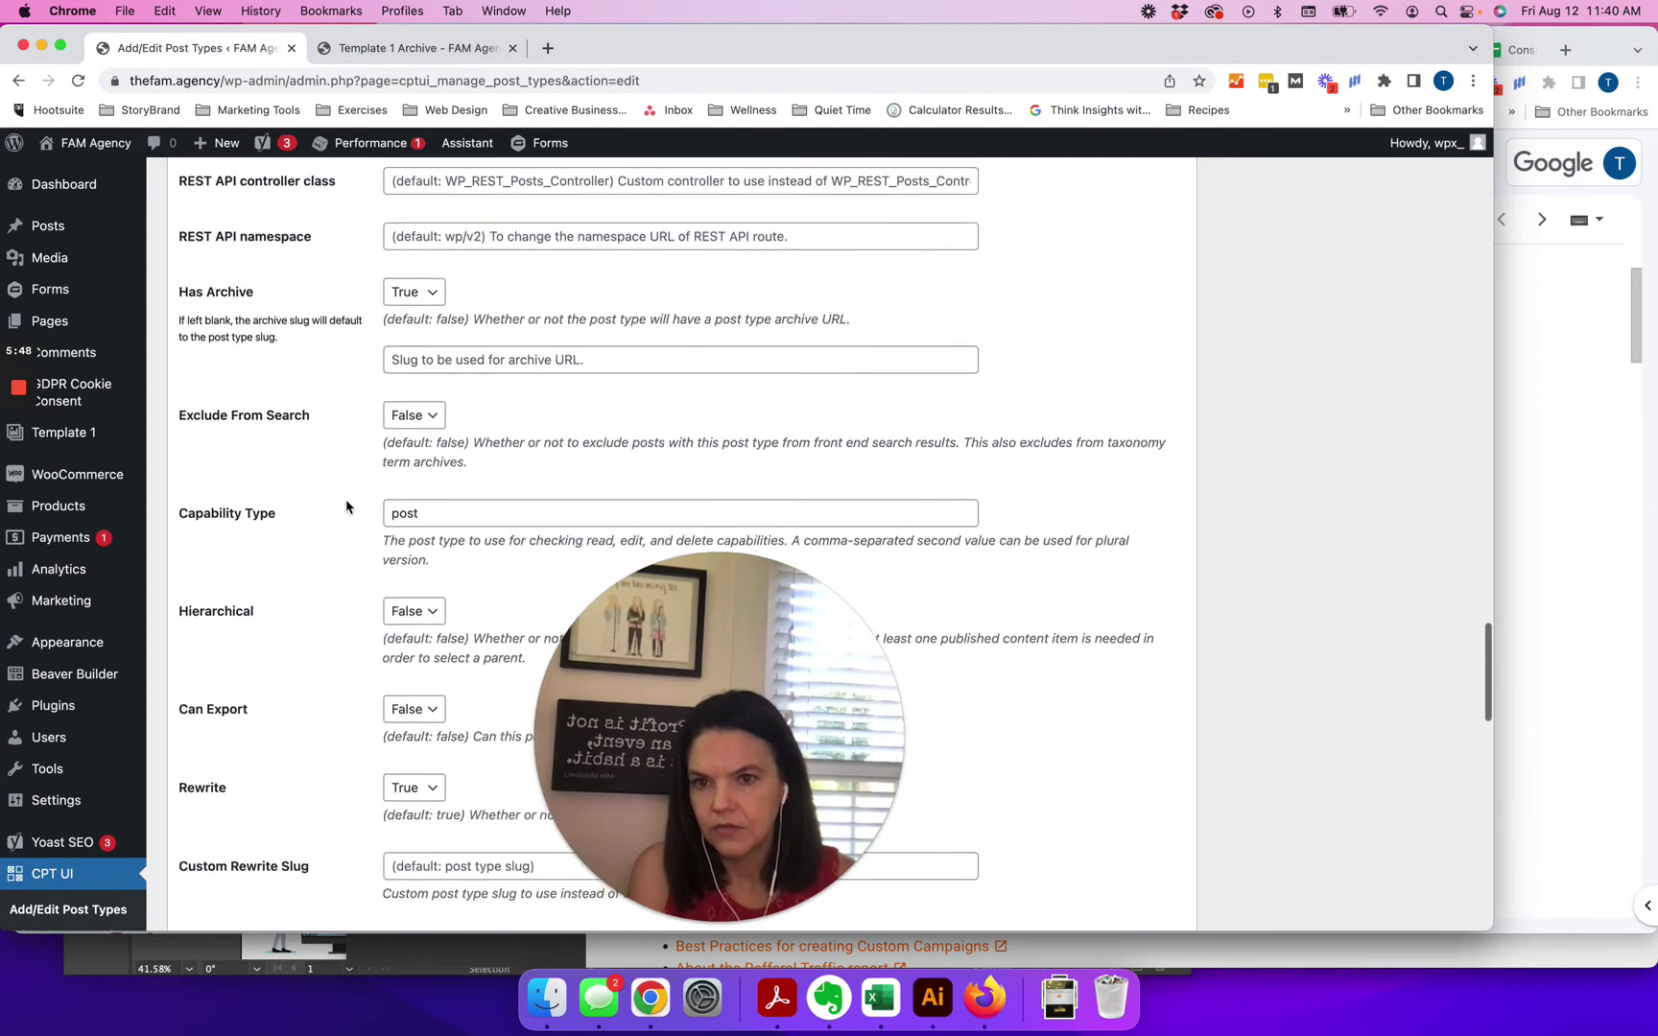
left_click(413, 302)
left_click(412, 279)
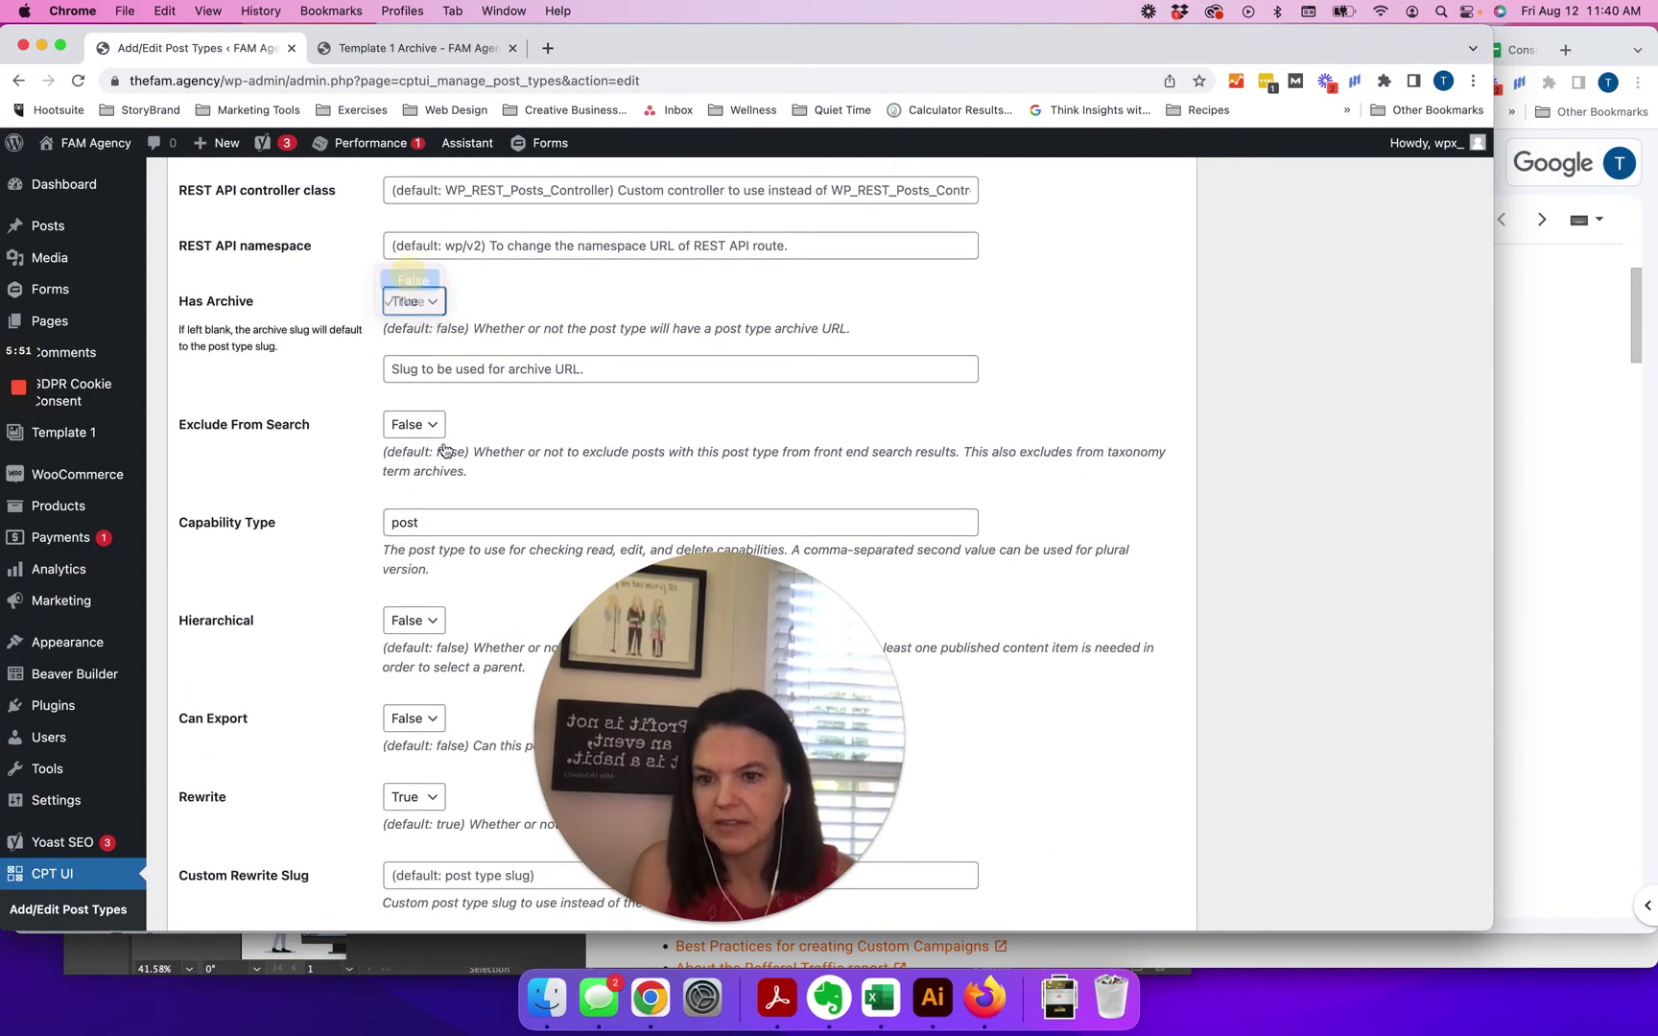
scroll(444, 451, "down", 20)
left_click(218, 845)
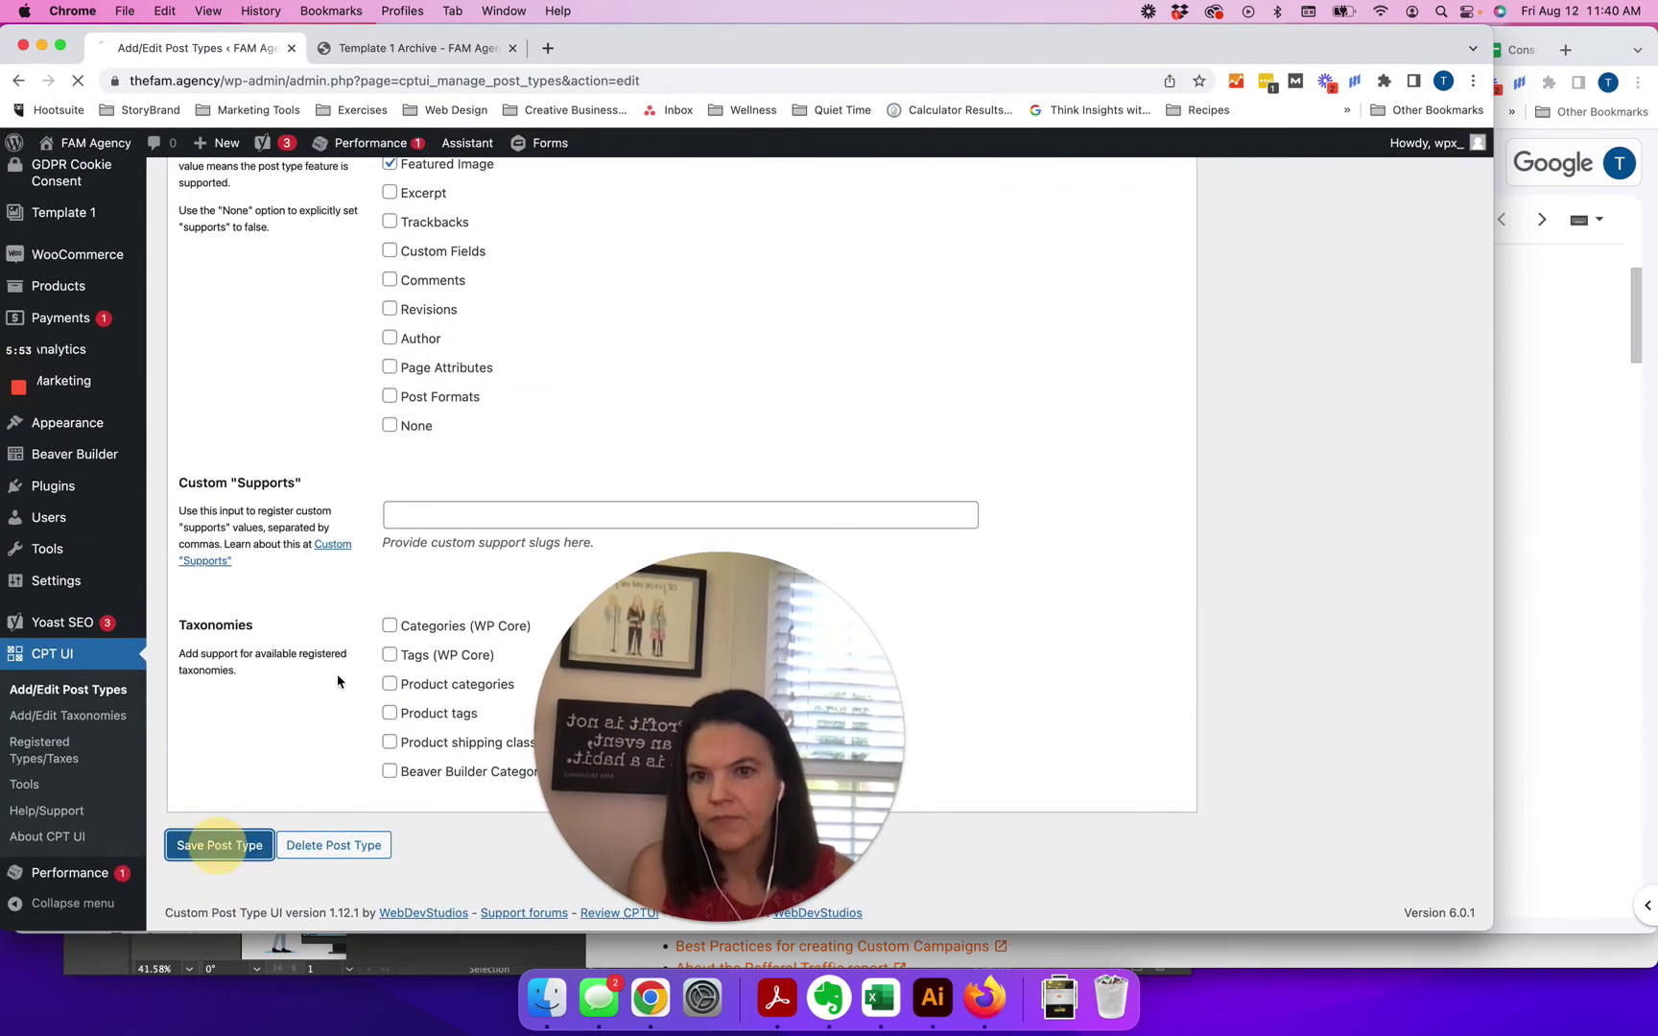
Reload the template_1 archive page to check the effect of the Has Archive change, and return to the post type editing page
left_click(384, 47)
left_click(78, 81)
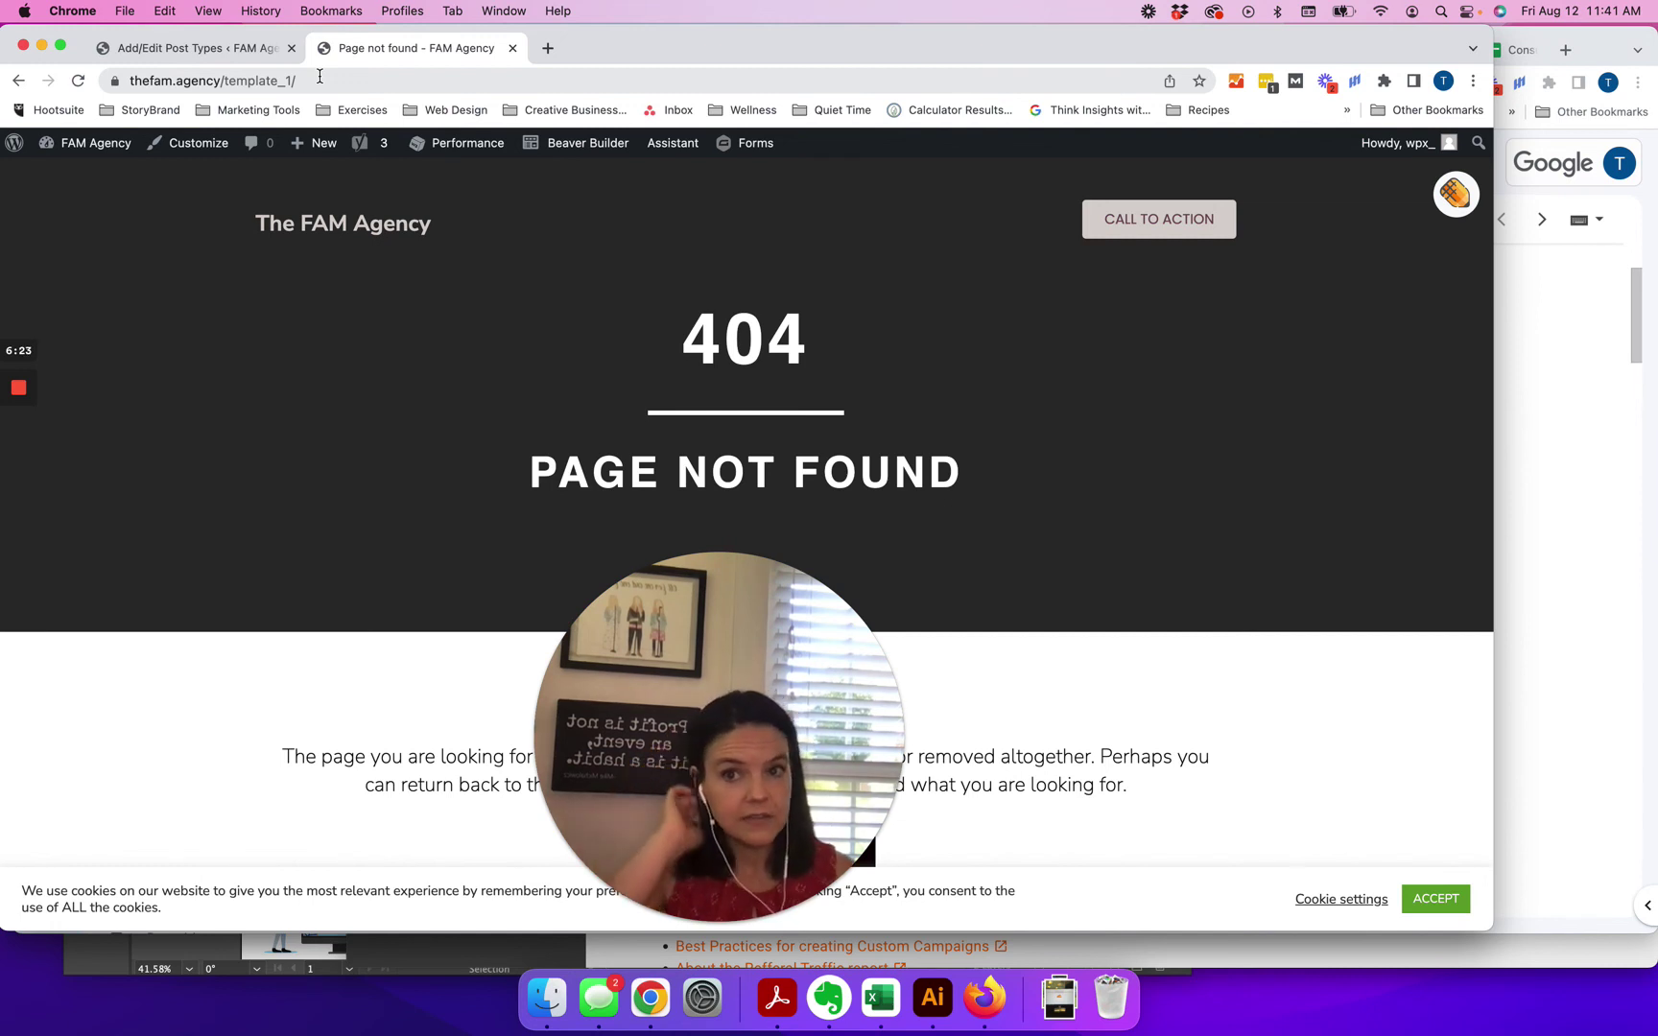
left_click(140, 57)
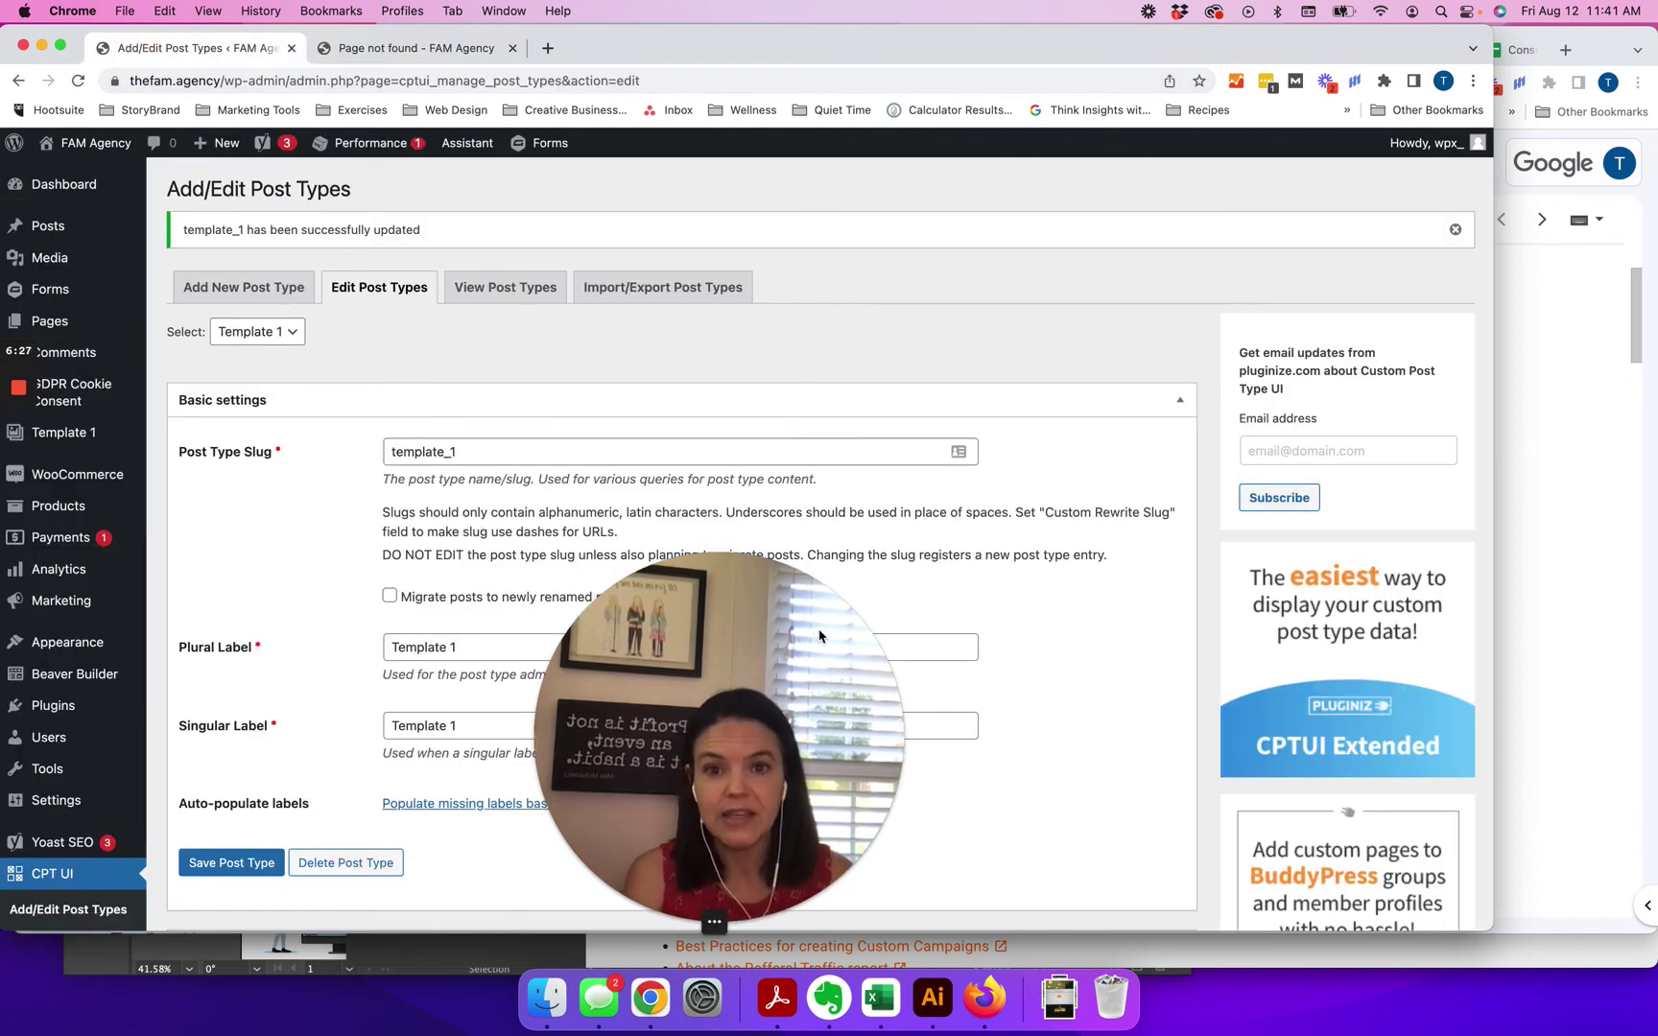
left_click_drag(790, 604, 278, 575)
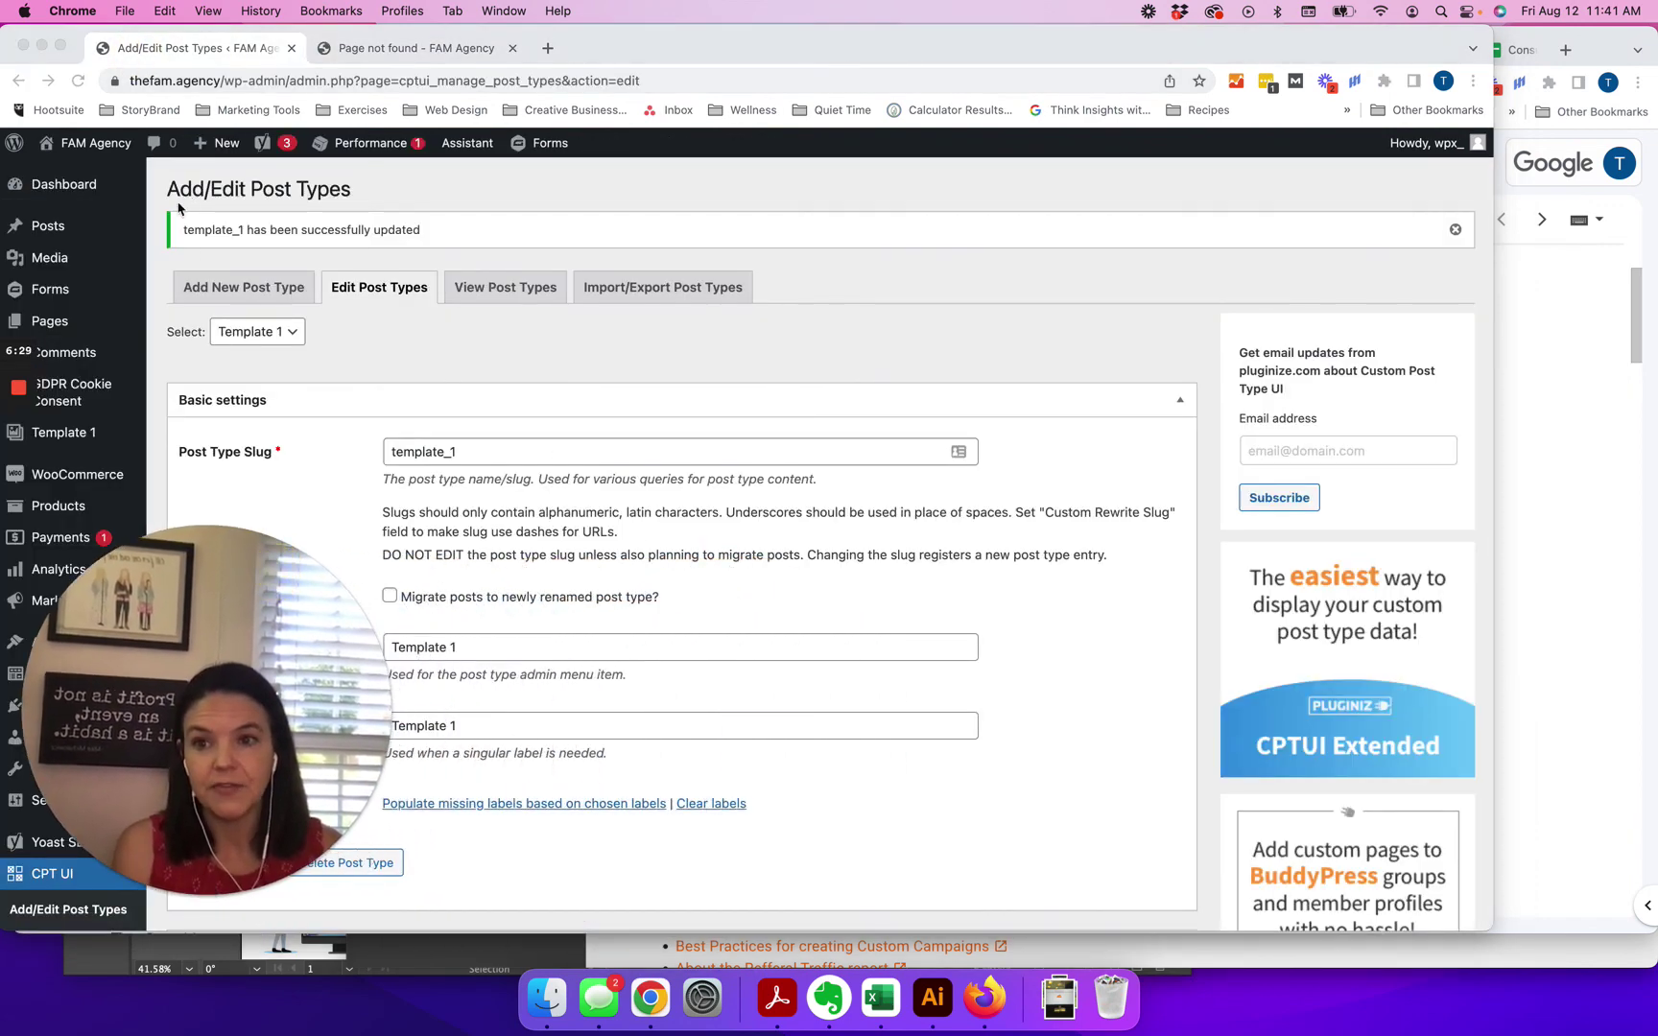